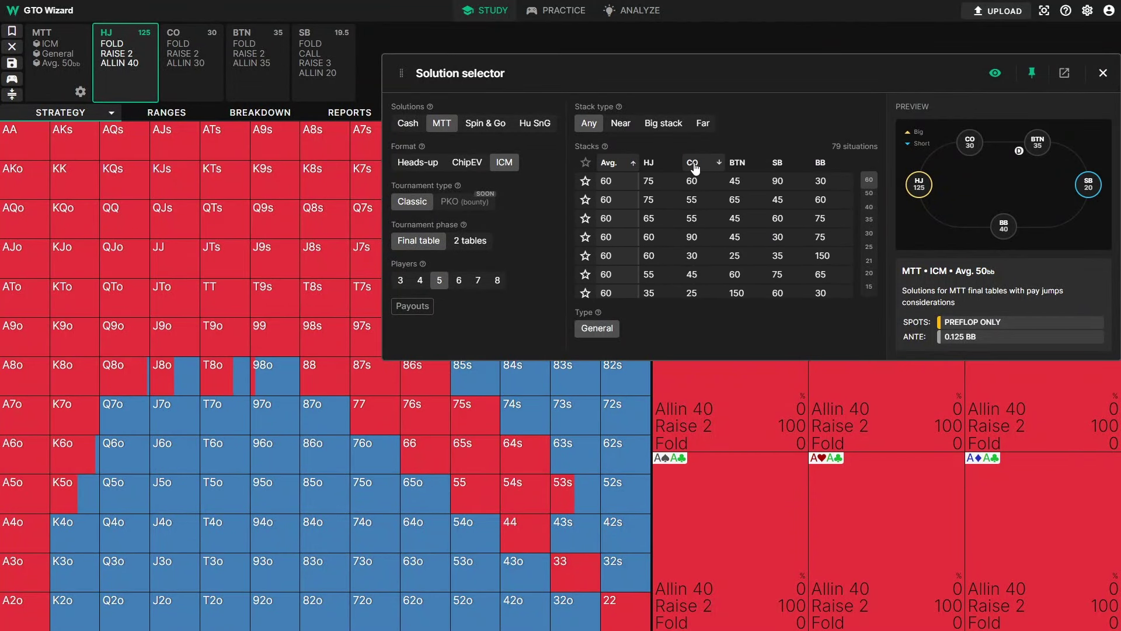
# Sort the 79 ICM final-table stack situations by CO stack and scroll to CO 40–45.
pyautogui.click(694, 164)
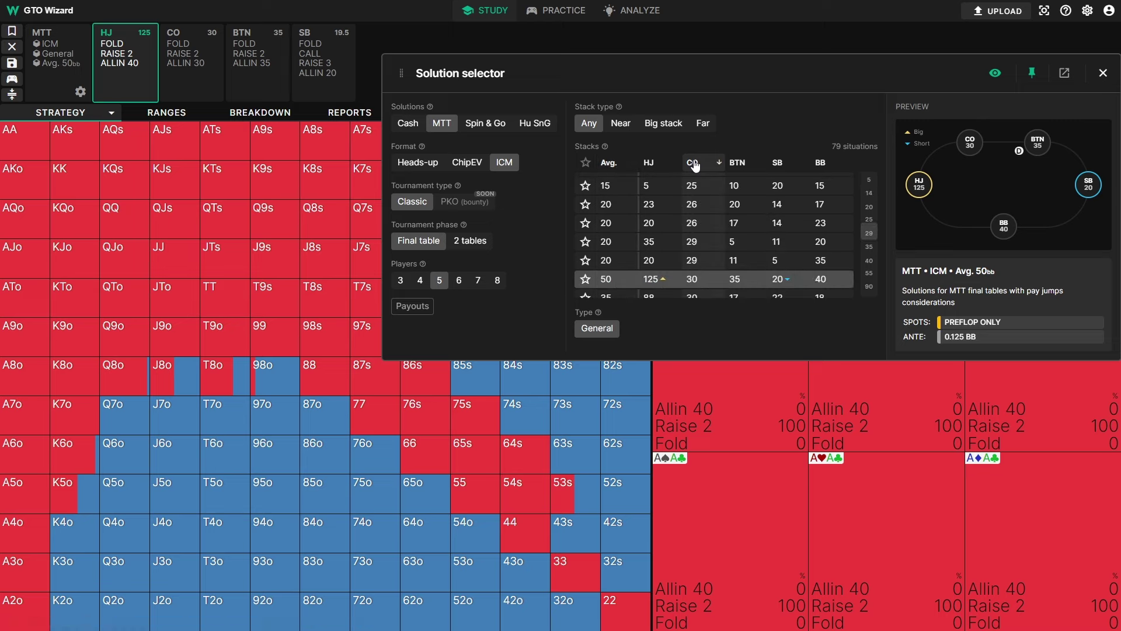
pyautogui.scroll(-2, 704, 211)
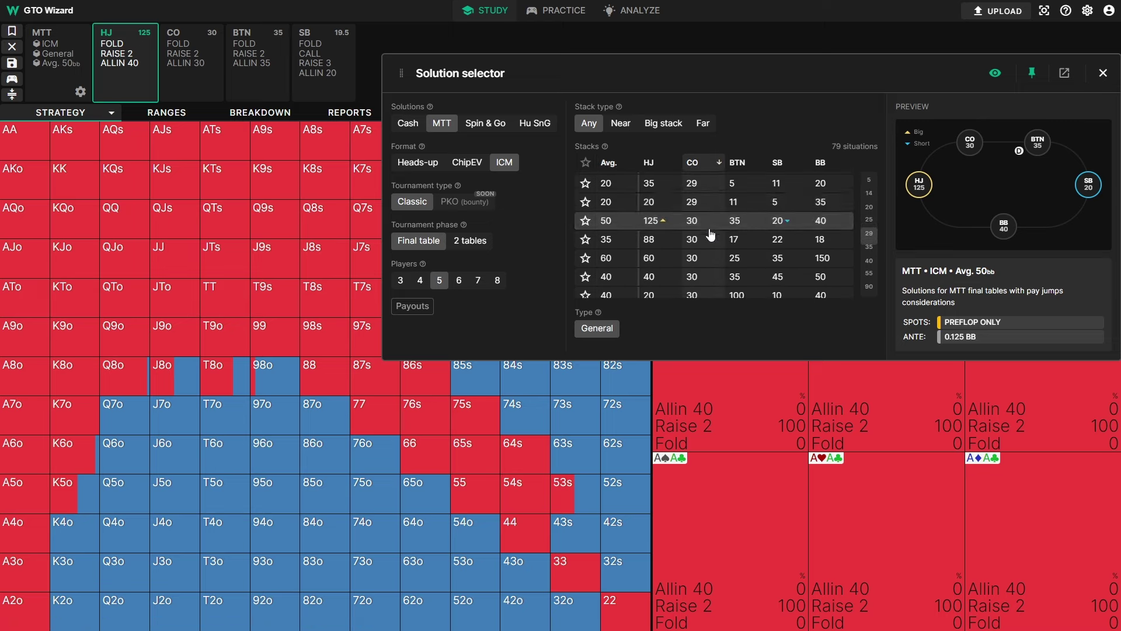
pyautogui.scroll(-2, 716, 236)
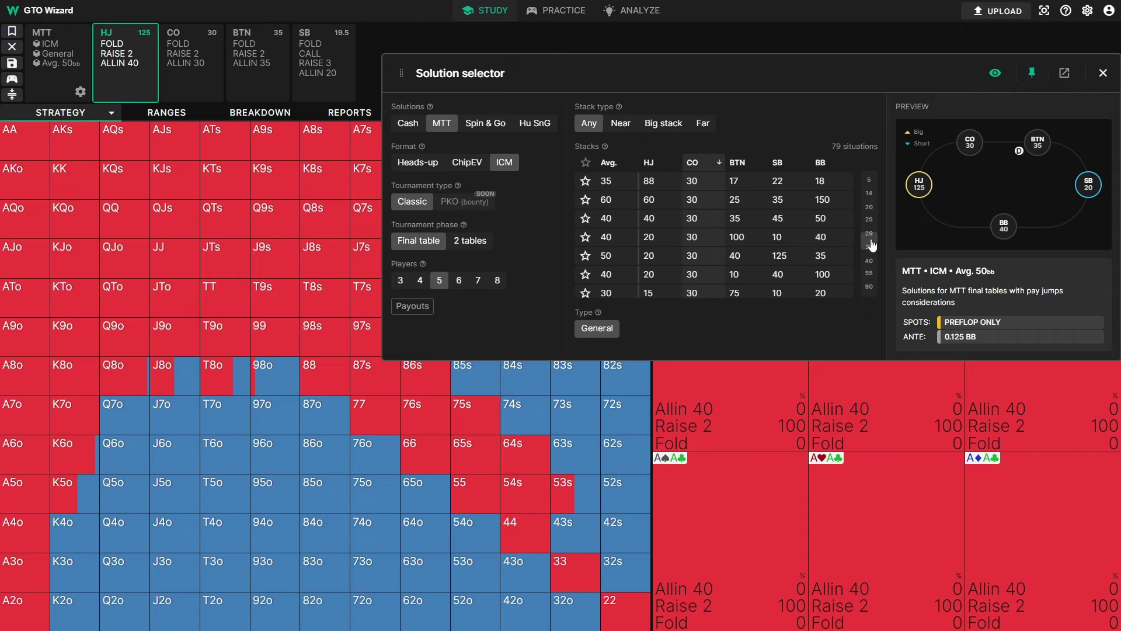
pyautogui.moveTo(872, 244)
pyautogui.mouseDown()
pyautogui.moveTo(871, 233)
pyautogui.moveTo(873, 261)
pyautogui.mouseUp()
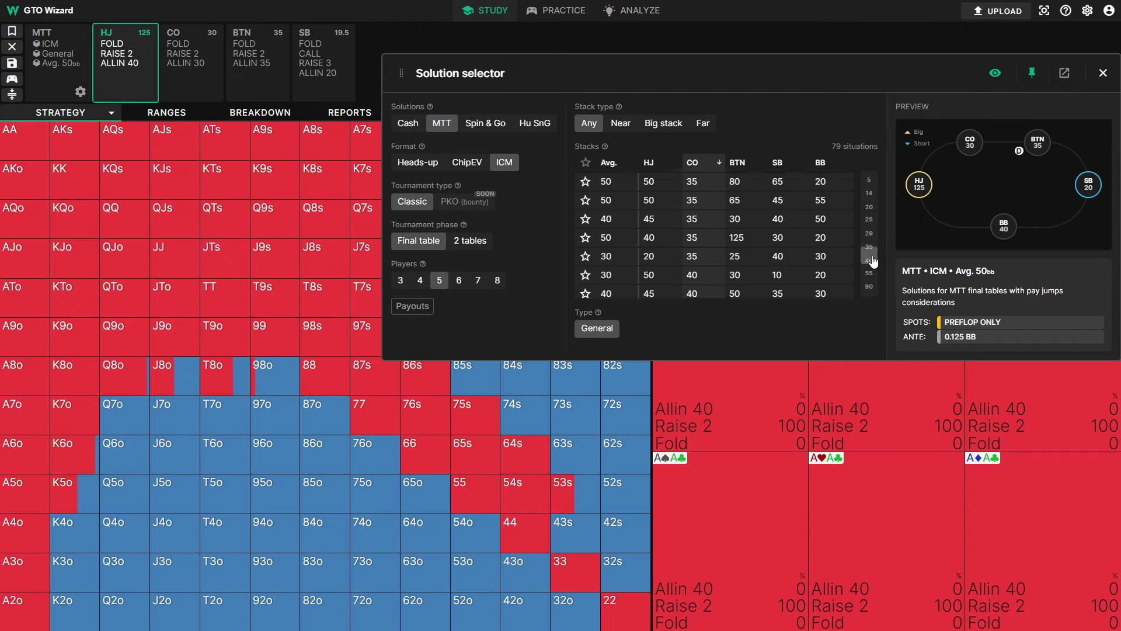
pyautogui.scroll(-3, 739, 243)
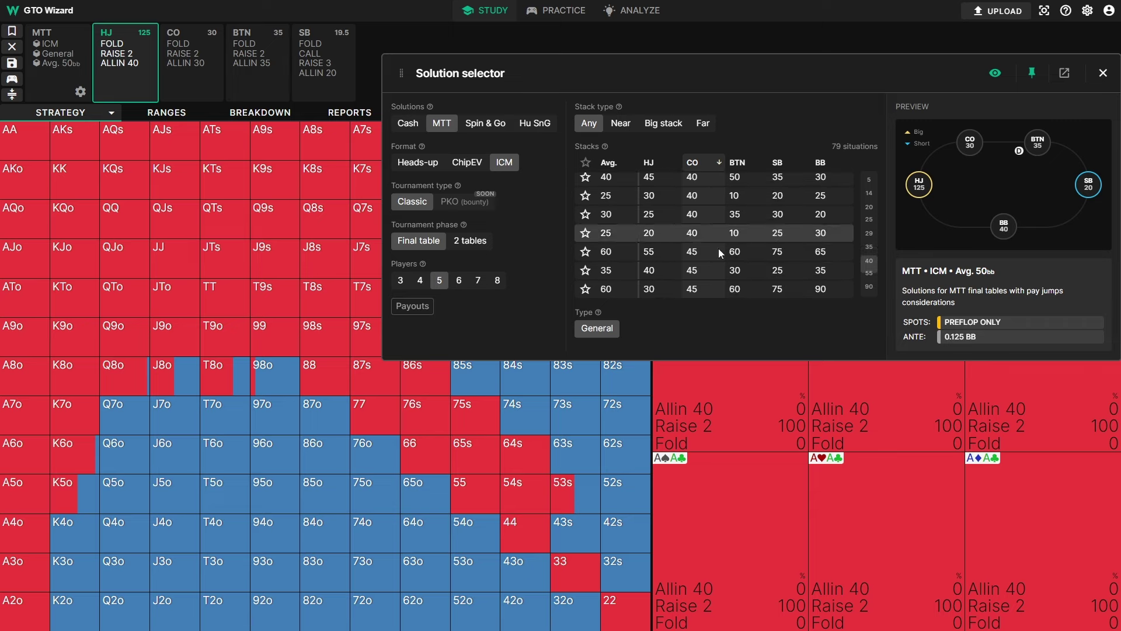
# Load the Spin & Go asymmetric 25-25-12 situation from the grid, with biggest stack 25.
pyautogui.click(495, 125)
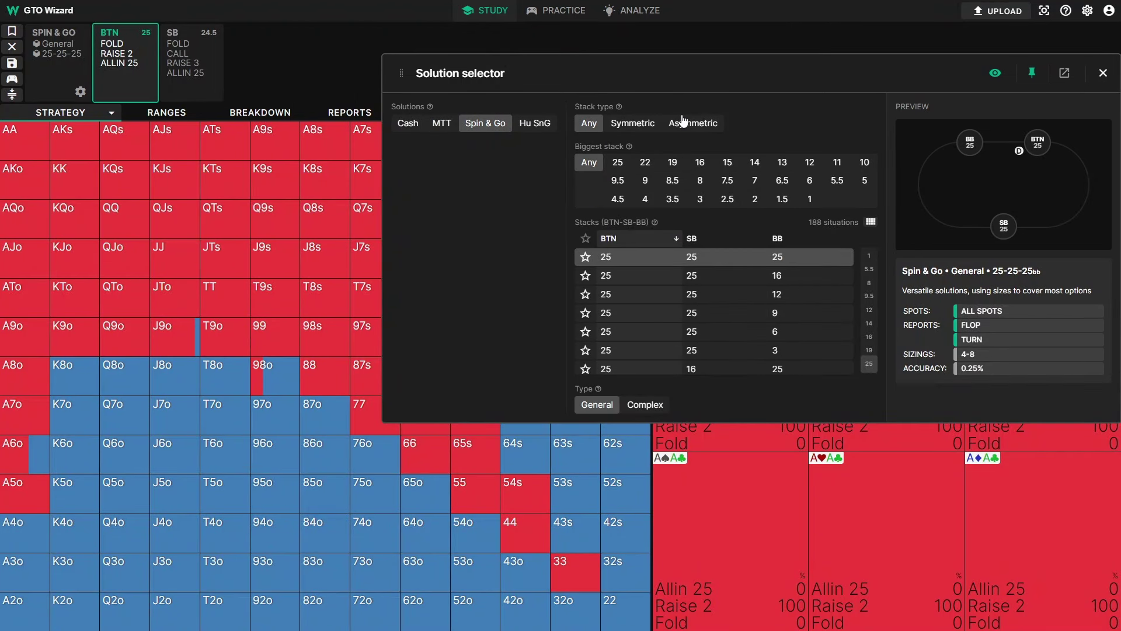
pyautogui.click(643, 124)
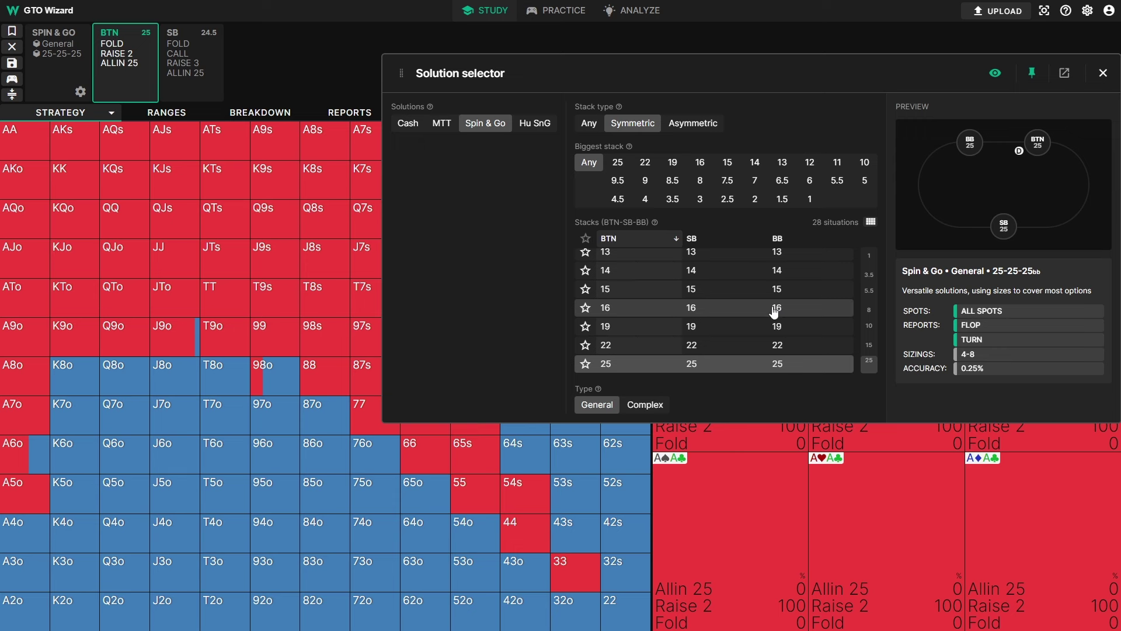
pyautogui.click(704, 124)
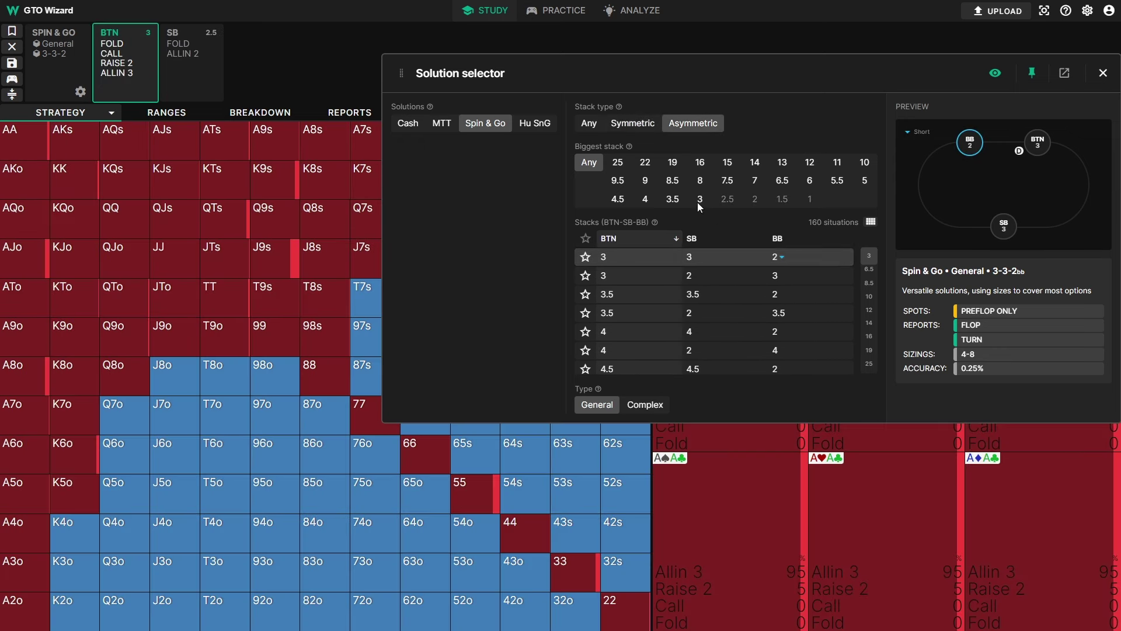
pyautogui.click(871, 222)
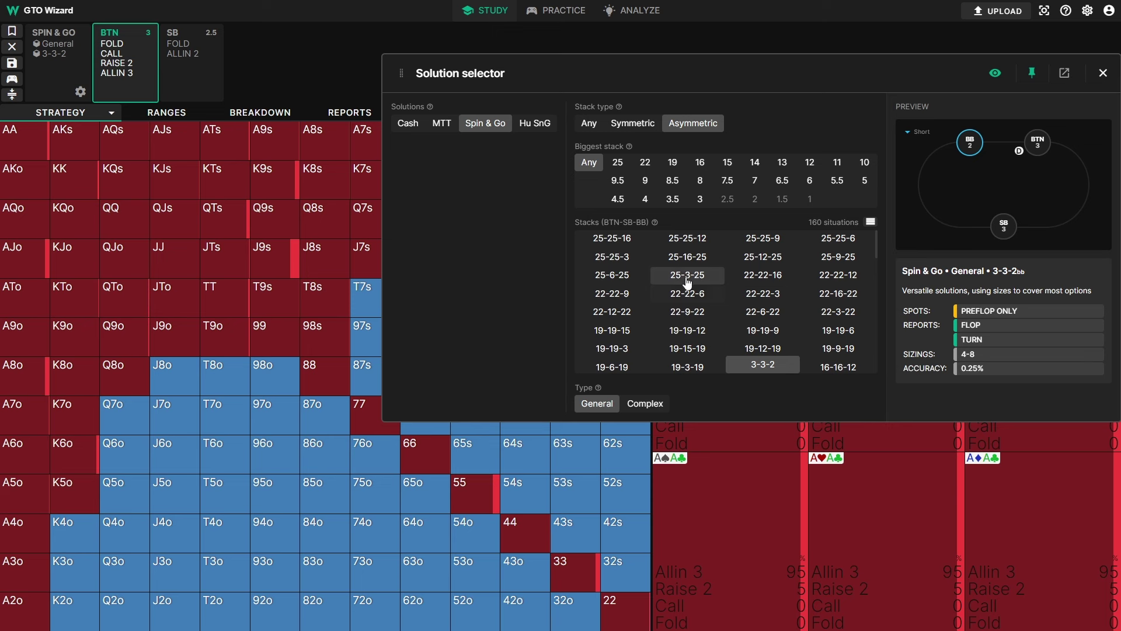
pyautogui.click(619, 163)
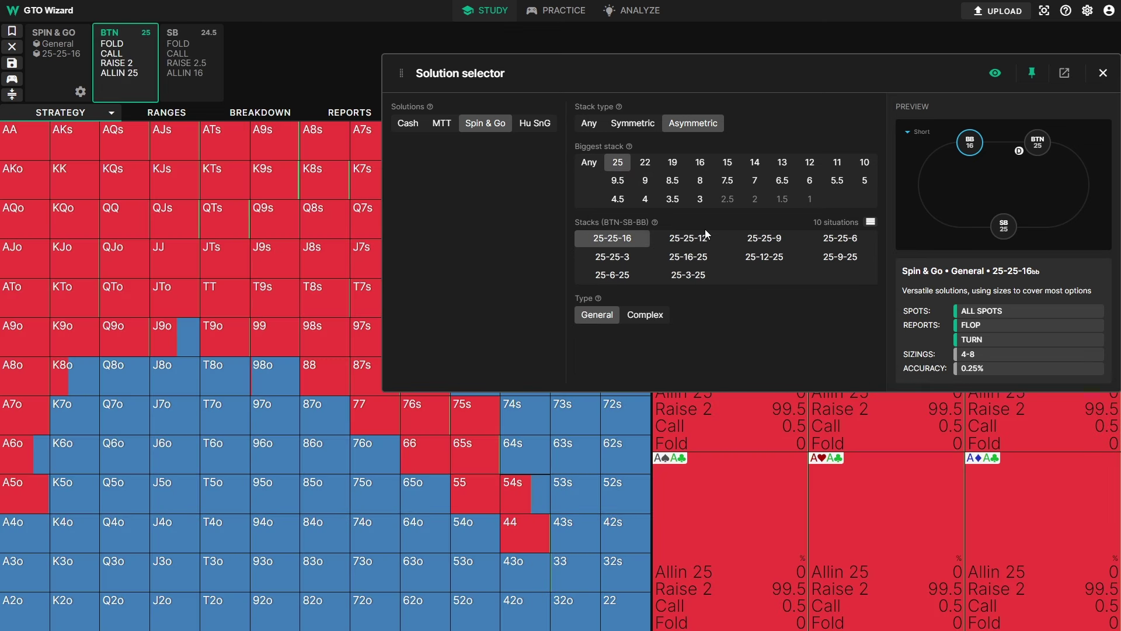
pyautogui.click(704, 241)
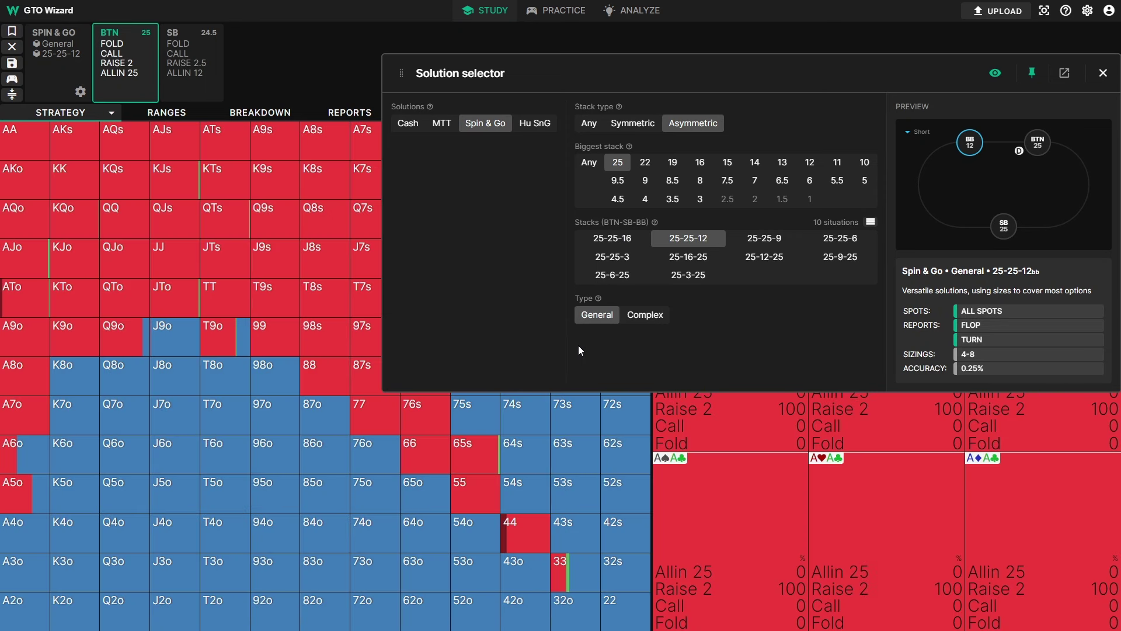
# Toggle the solution type to Complex and back to General, then pop out the solution selector.
pyautogui.click(647, 316)
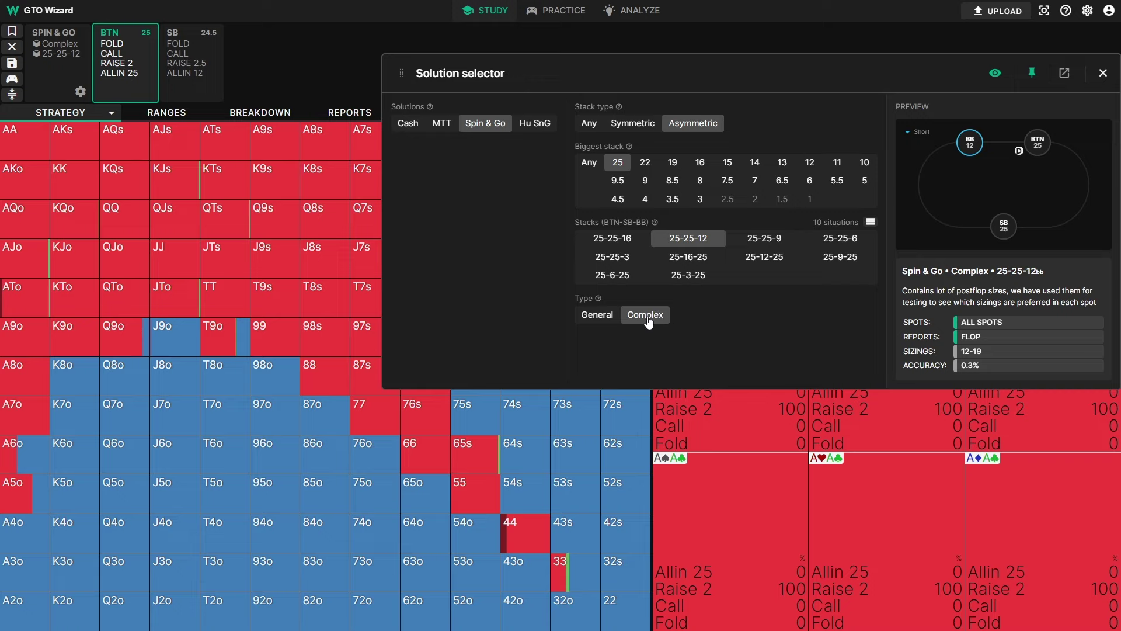
pyautogui.click(599, 317)
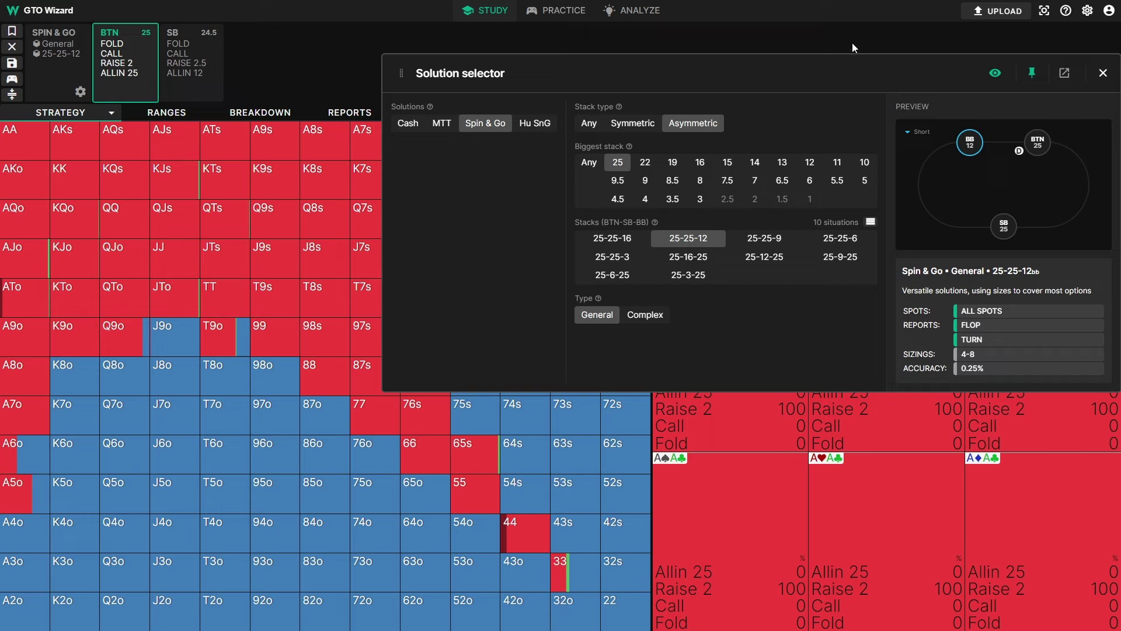
pyautogui.click(1063, 74)
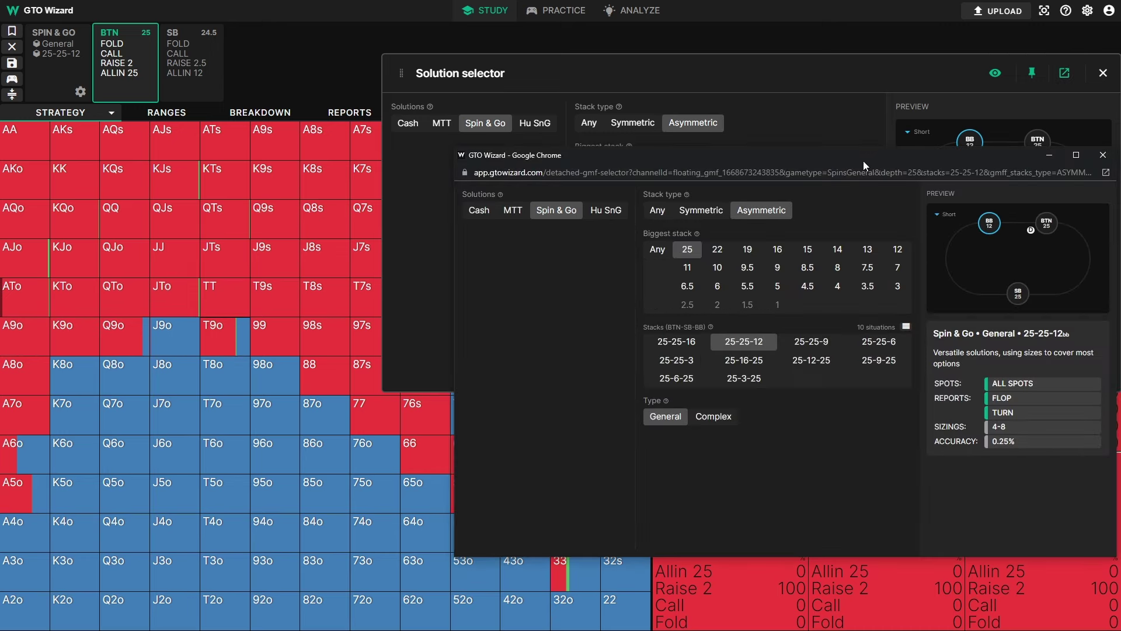
# Move the separate solution selector window up and to the left.
pyautogui.moveTo(864, 159); pyautogui.dragTo(807, 83)
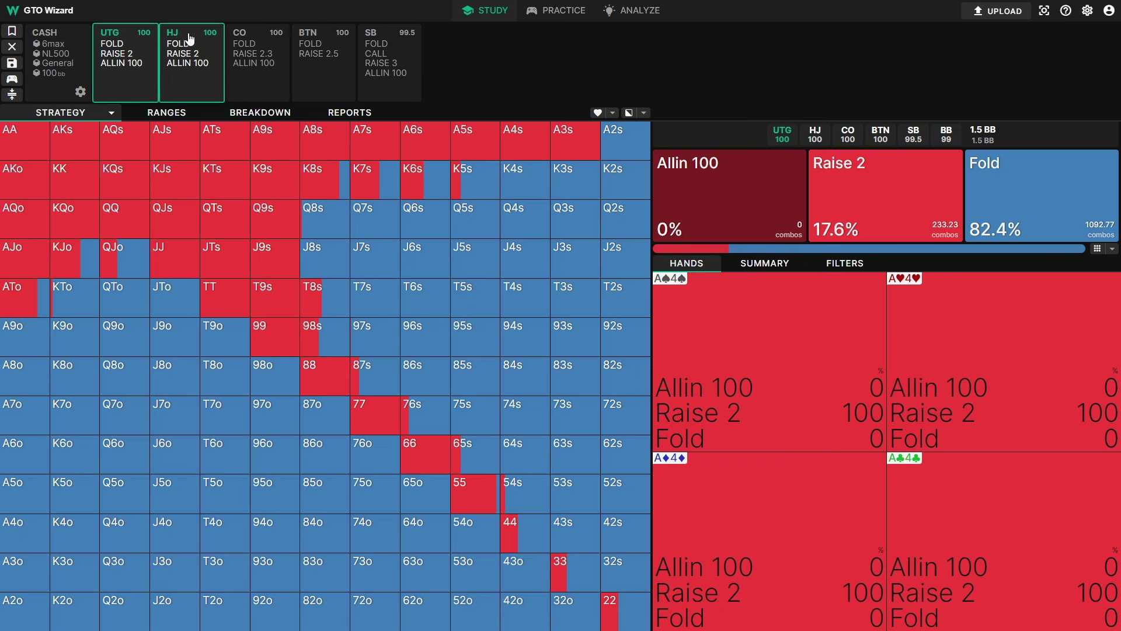
# Play HJ raise to 2 and BB call, deal a random A-Q-T flop, and have BB check.
pyautogui.click(199, 59)
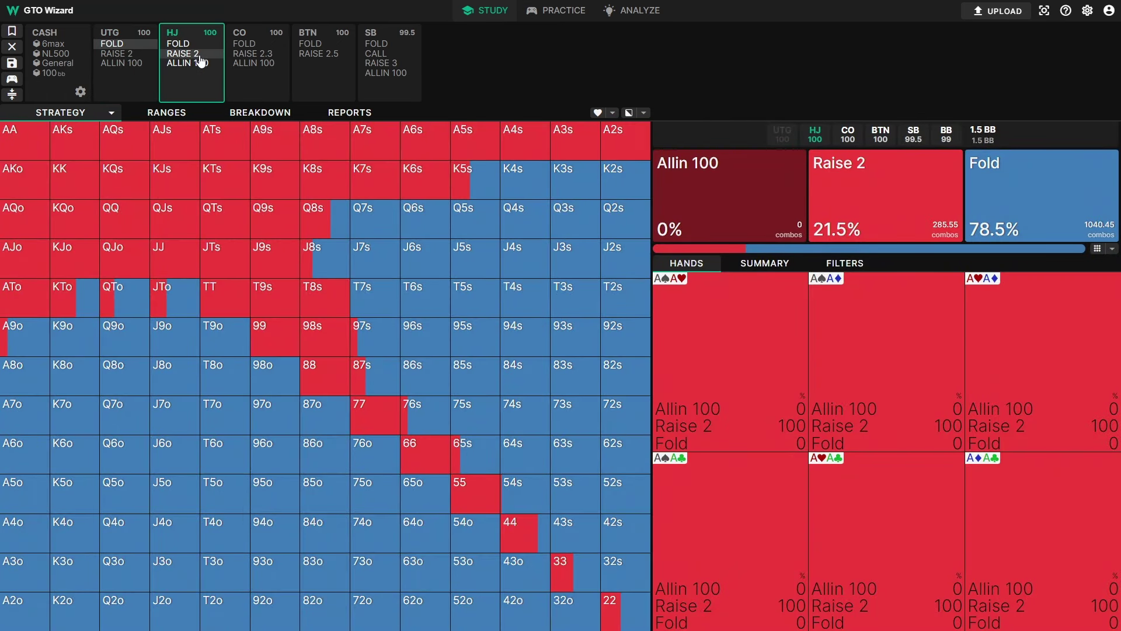
pyautogui.click(199, 55)
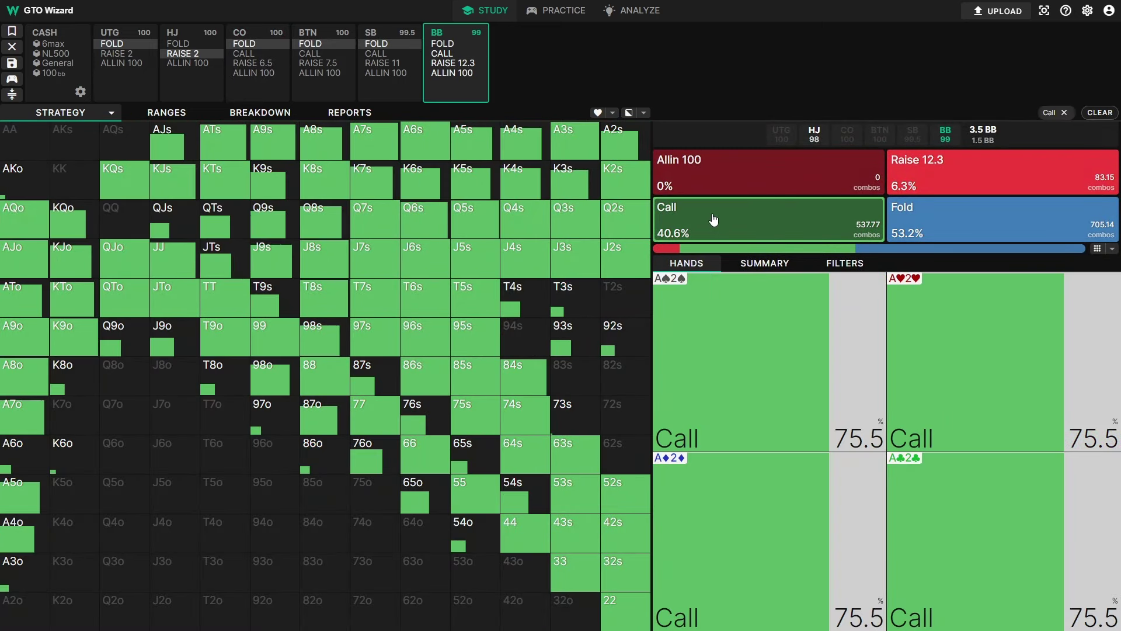
pyautogui.click(713, 219)
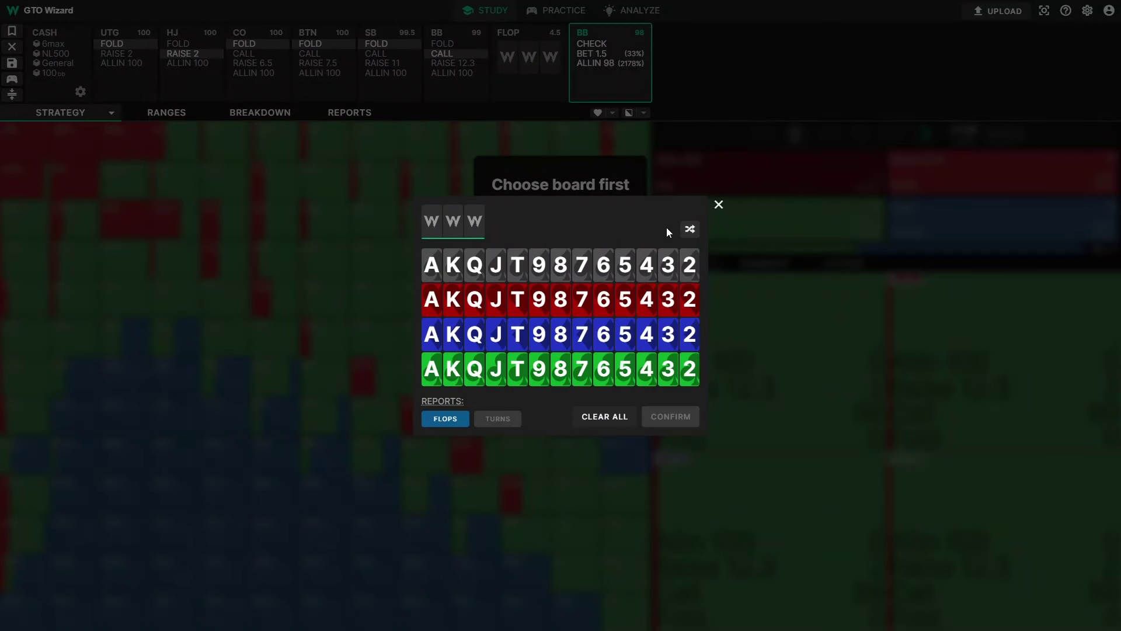
pyautogui.click(690, 229)
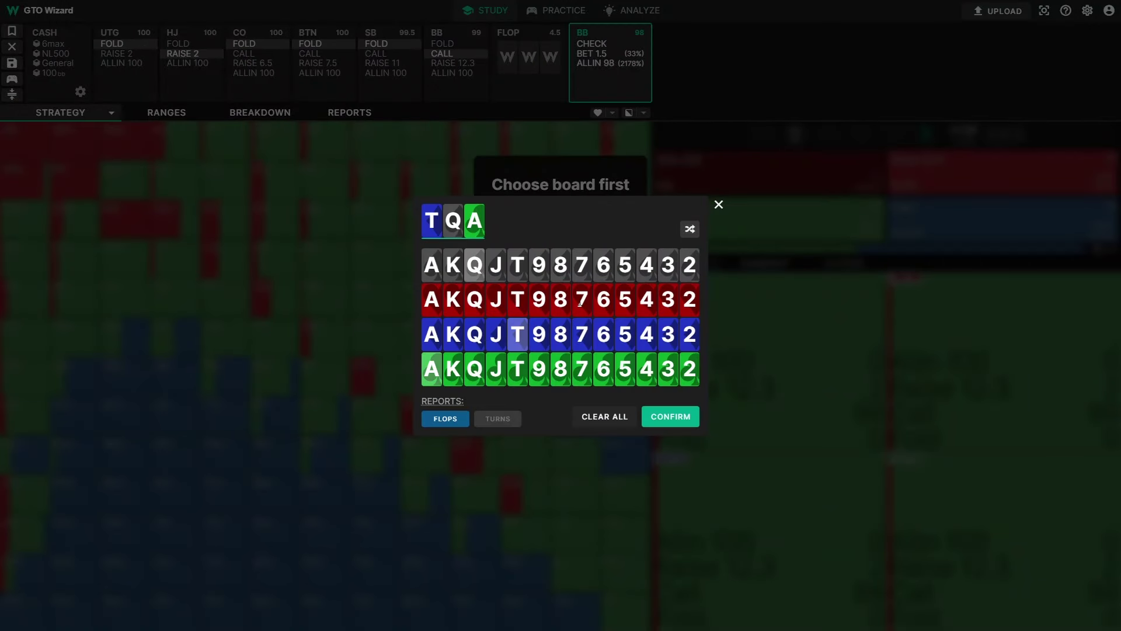
pyautogui.click(680, 421)
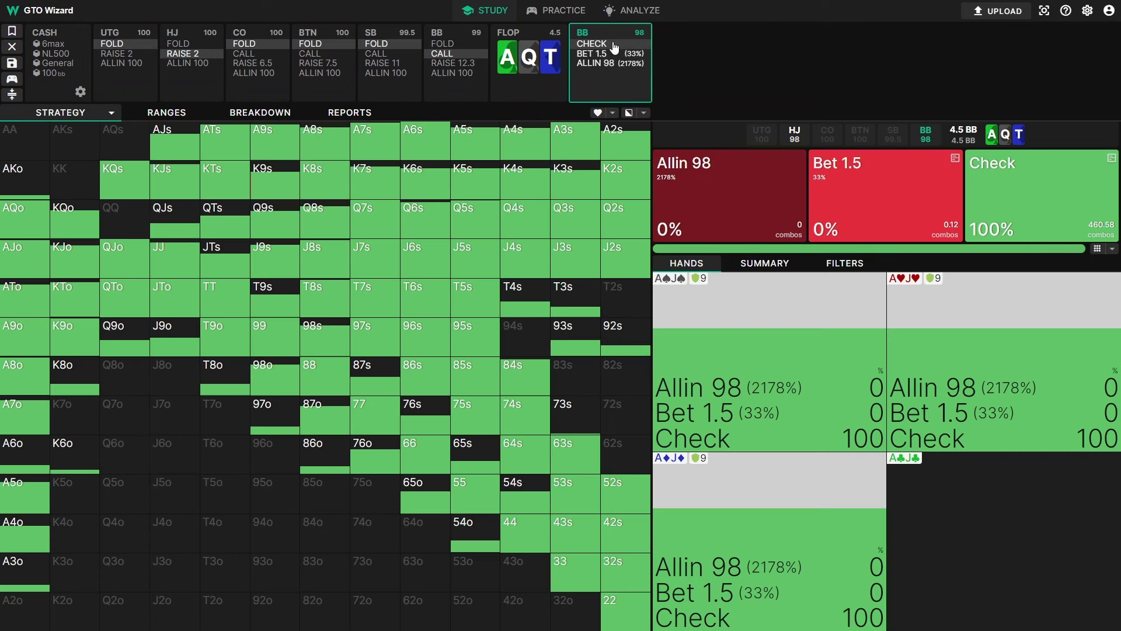
pyautogui.click(615, 47)
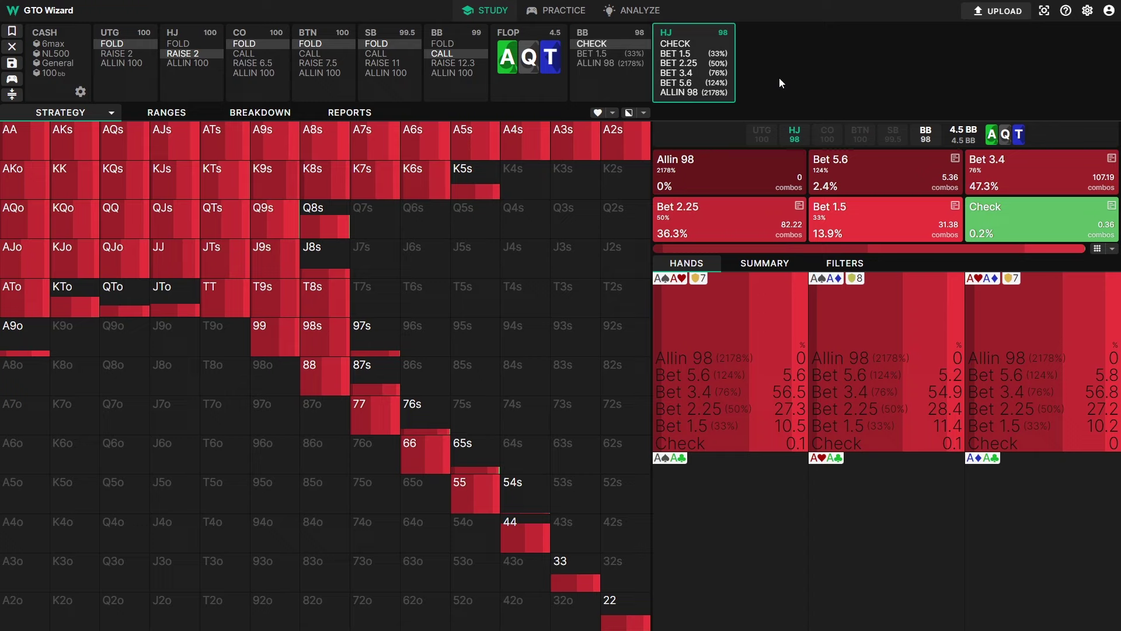
# Add HJ's 2.25 flop bet and temporarily circle BB's 57.7% Fold frequency.
pyautogui.click(705, 63)
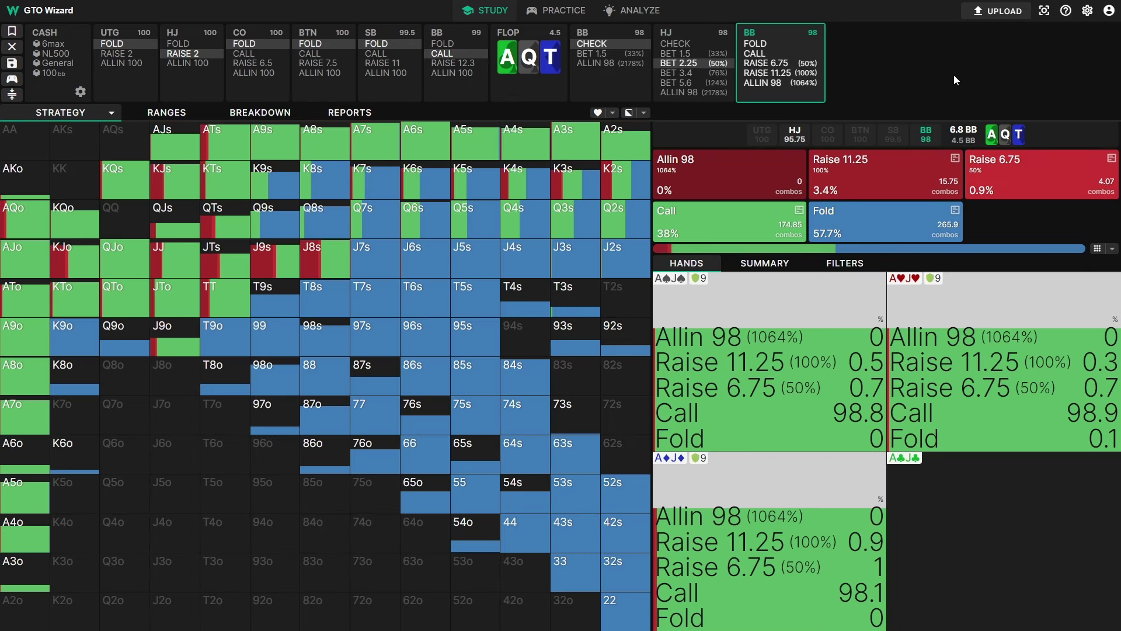
pyautogui.press('b')
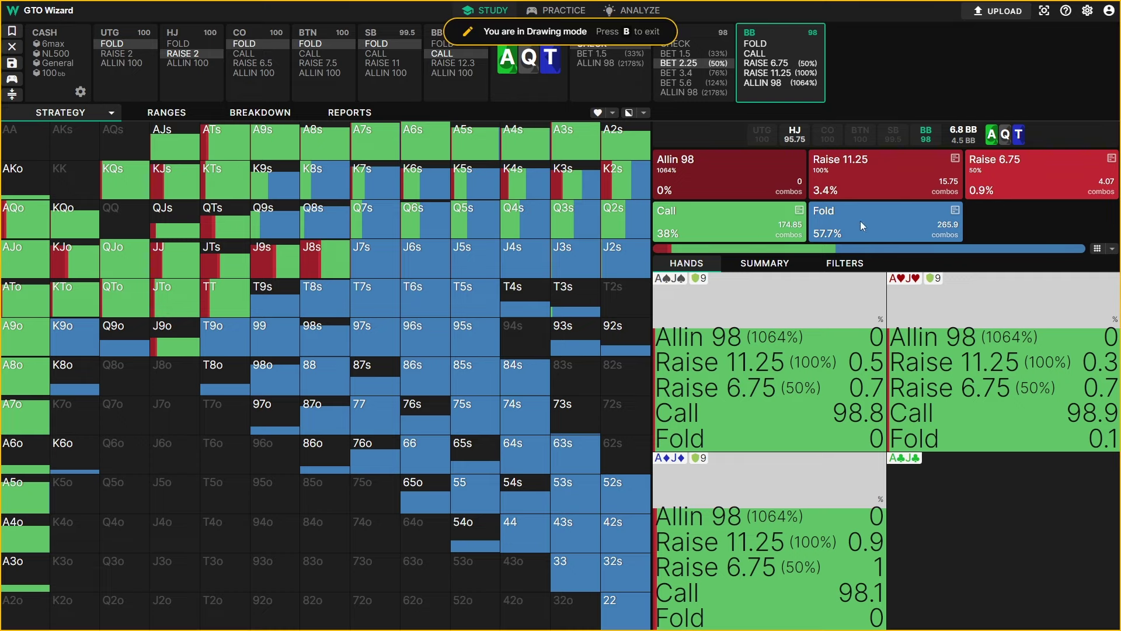
pyautogui.moveTo(827, 198)
pyautogui.mouseDown()
pyautogui.moveTo(848, 256)
pyautogui.moveTo(854, 209)
pyautogui.mouseUp()
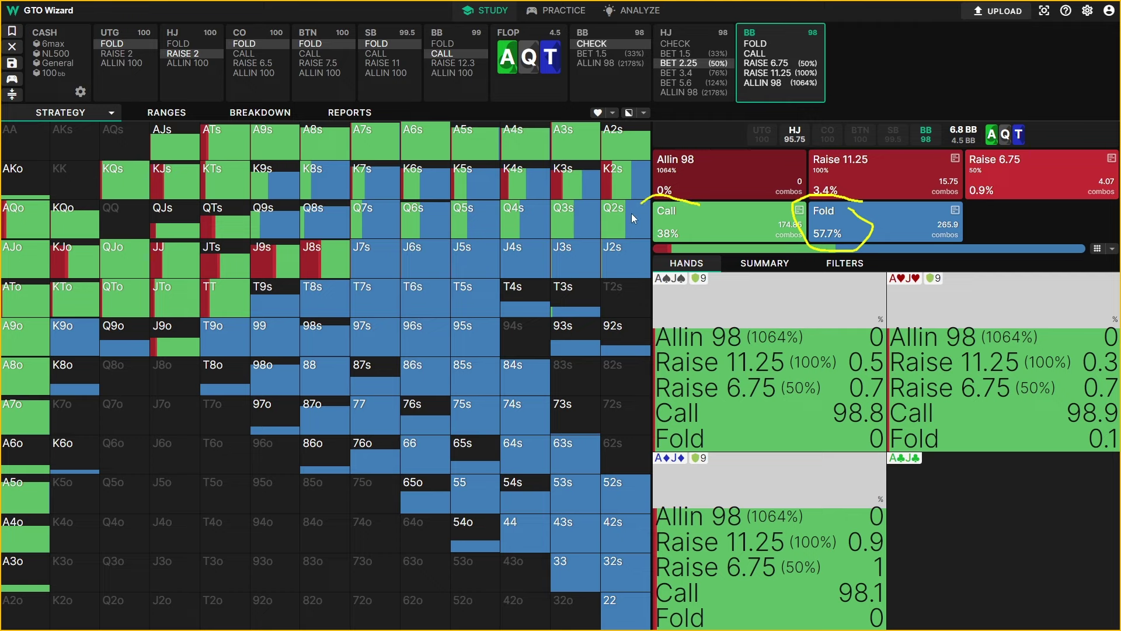
pyautogui.press('b')
# Filter BB's chart to Fold hands only, then clear the filter to show all actions.
pyautogui.click(888, 233)
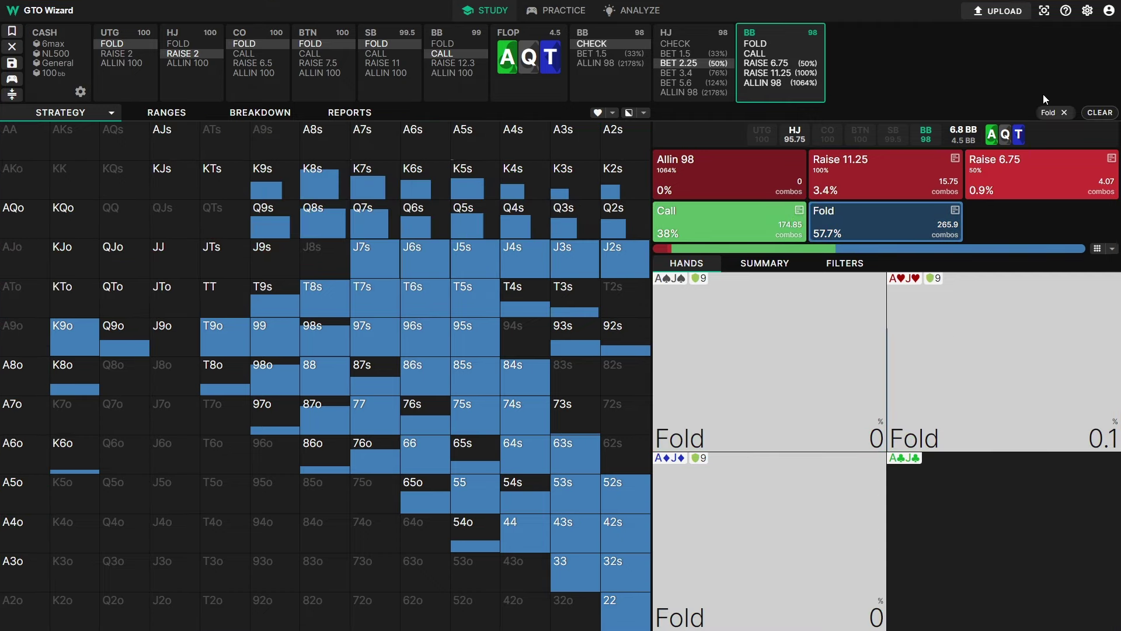
pyautogui.press('b')
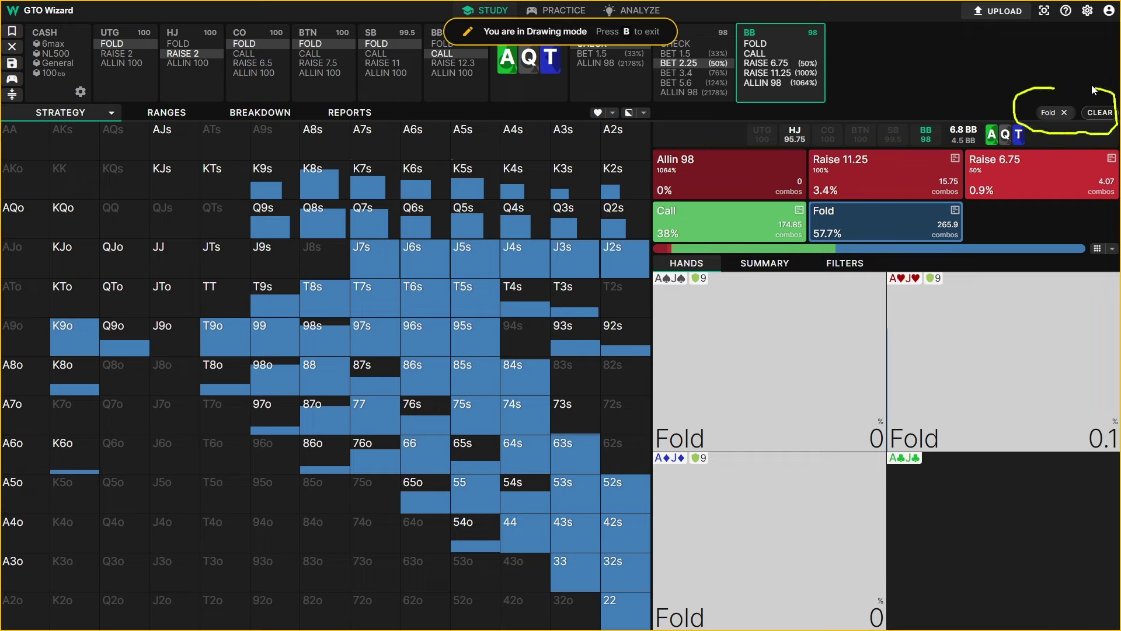
pyautogui.press('b')
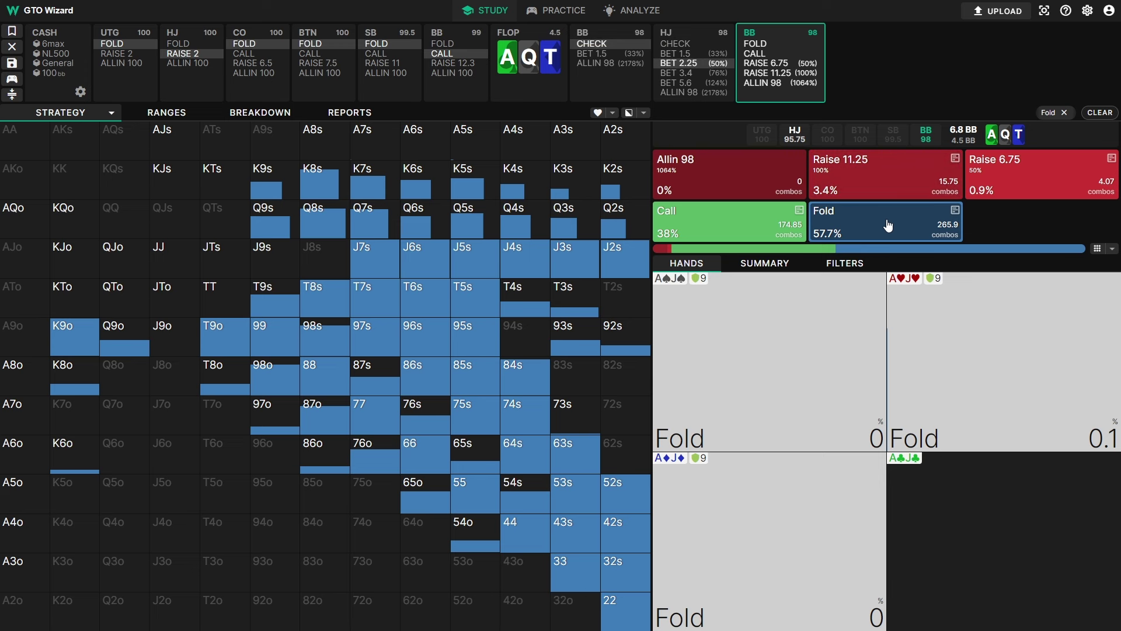
pyautogui.click(1101, 113)
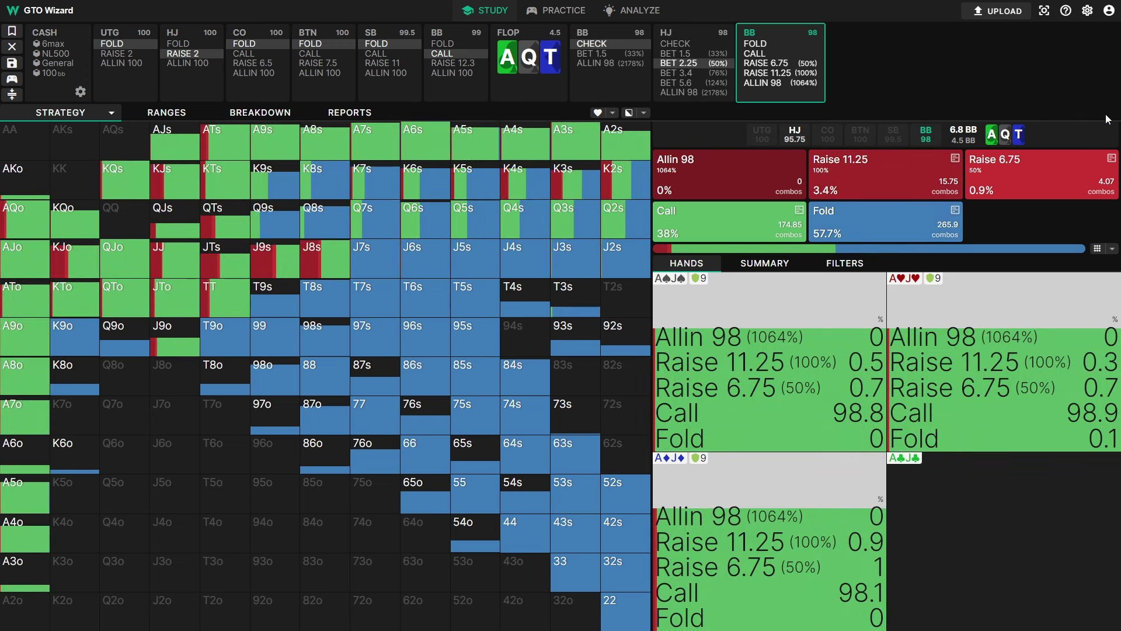
# Lock K4s, briefly circle its combos' raise and call frequencies, then select A6s.
pyautogui.click(523, 183)
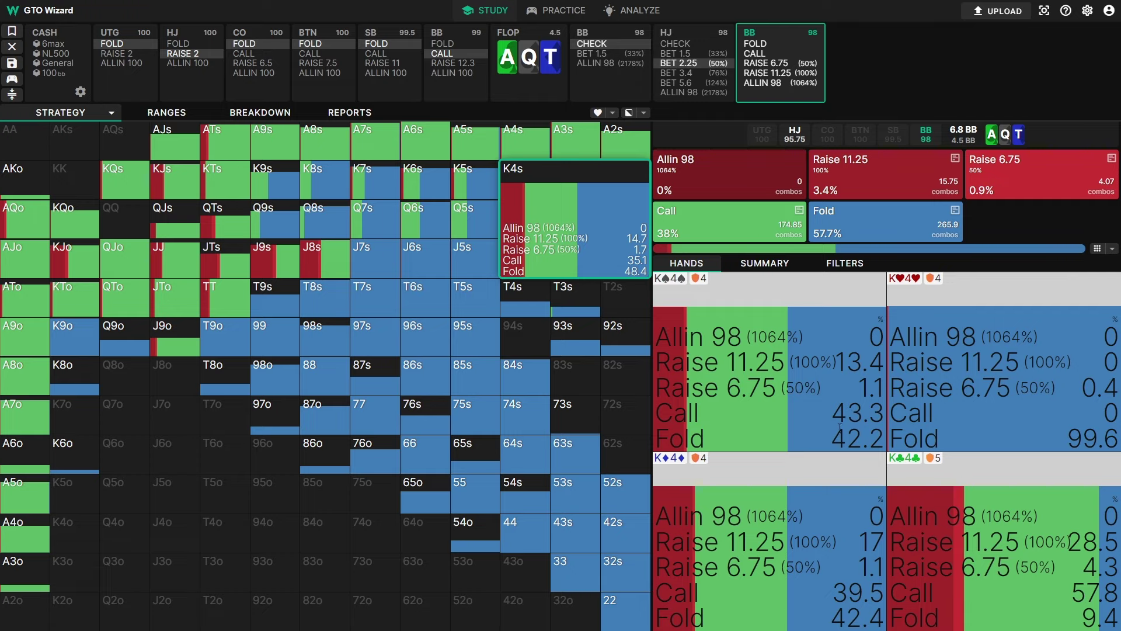
pyautogui.press('b')
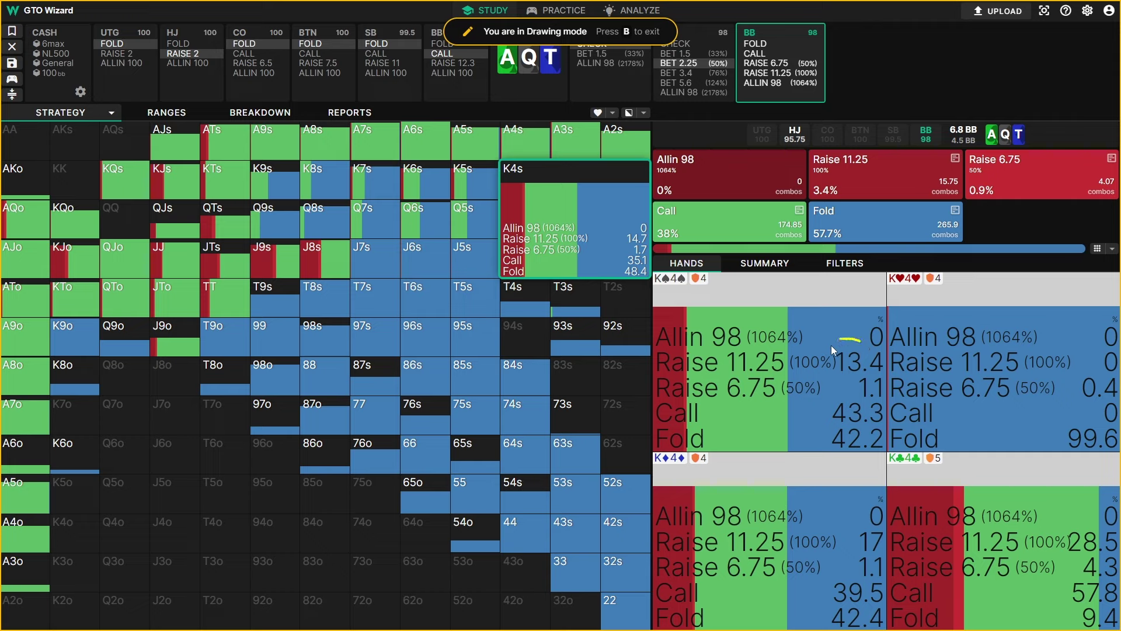
pyautogui.moveTo(858, 338); pyautogui.dragTo(870, 344)
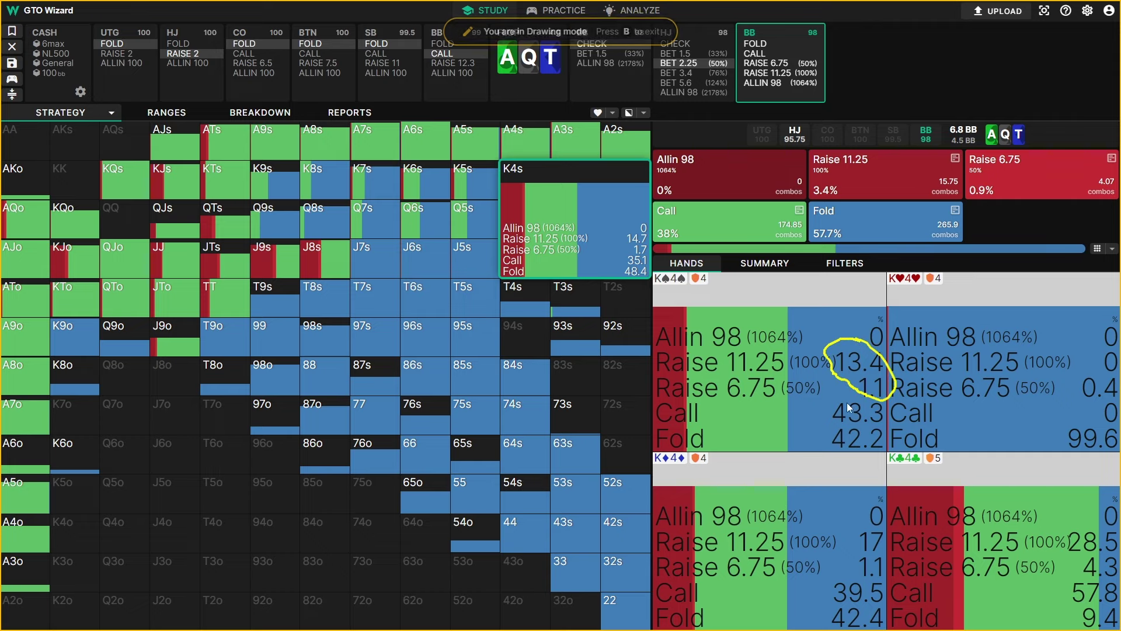
pyautogui.moveTo(845, 400)
pyautogui.mouseDown()
pyautogui.moveTo(816, 413)
pyautogui.moveTo(864, 453)
pyautogui.moveTo(829, 412)
pyautogui.mouseUp()
pyautogui.press('b')
pyautogui.click(433, 138)
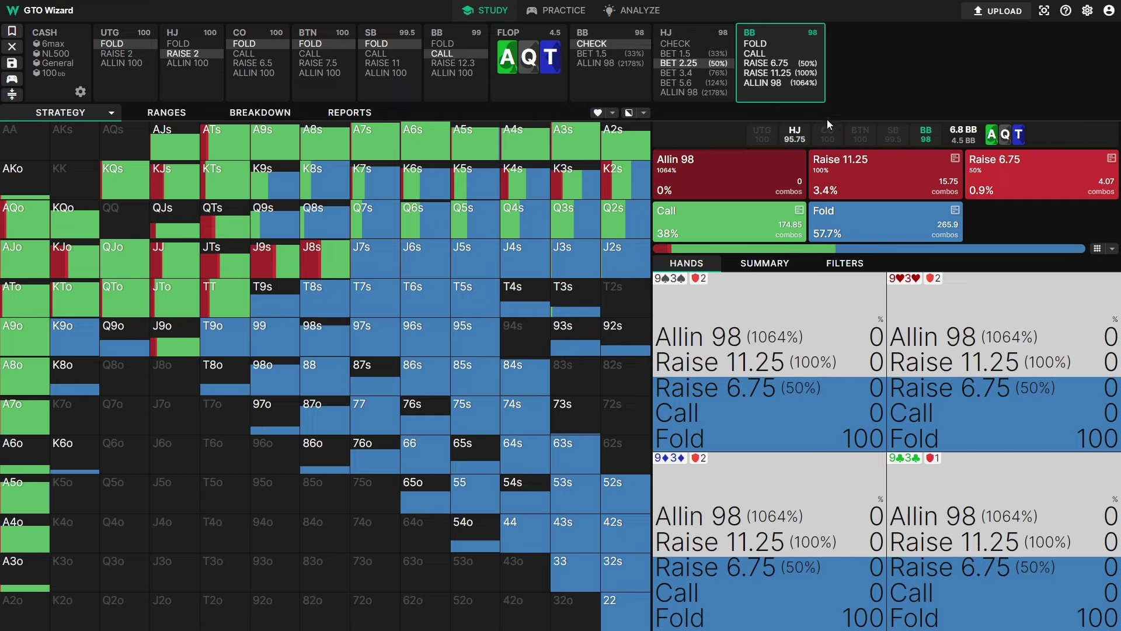
# Mark the Call, Fold, Raise 11.25 and Raise 6.75 breakdown icons, then view the Raise 11.25 breakdown.
pyautogui.press('b')
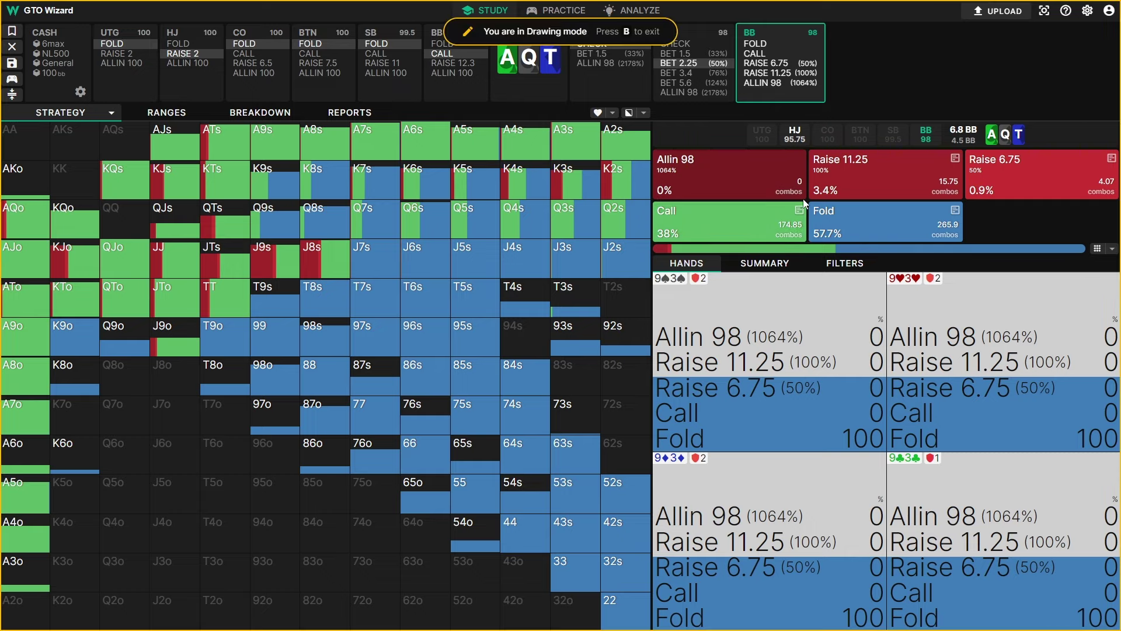
pyautogui.moveTo(804, 200)
pyautogui.mouseDown()
pyautogui.moveTo(781, 204)
pyautogui.moveTo(810, 222)
pyautogui.moveTo(809, 202)
pyautogui.mouseUp()
pyautogui.moveTo(961, 202)
pyautogui.mouseDown()
pyautogui.moveTo(938, 223)
pyautogui.moveTo(956, 188)
pyautogui.mouseUp()
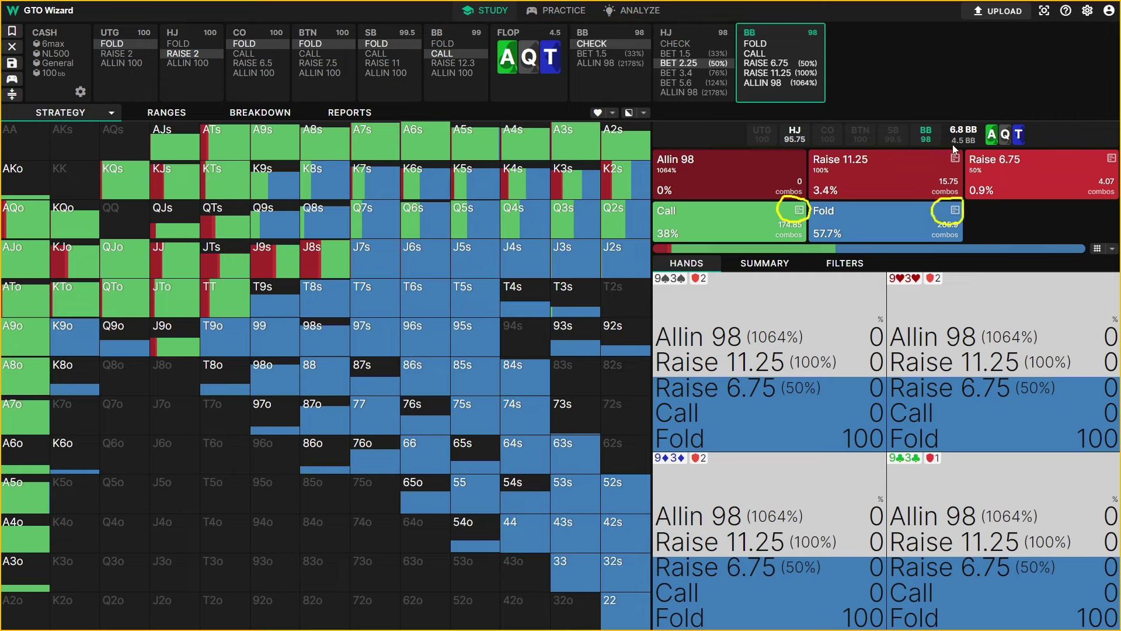
pyautogui.moveTo(943, 147); pyautogui.dragTo(956, 170)
pyautogui.moveTo(1113, 151)
pyautogui.mouseDown()
pyautogui.moveTo(1093, 169)
pyautogui.moveTo(1116, 171)
pyautogui.moveTo(1111, 144)
pyautogui.mouseUp()
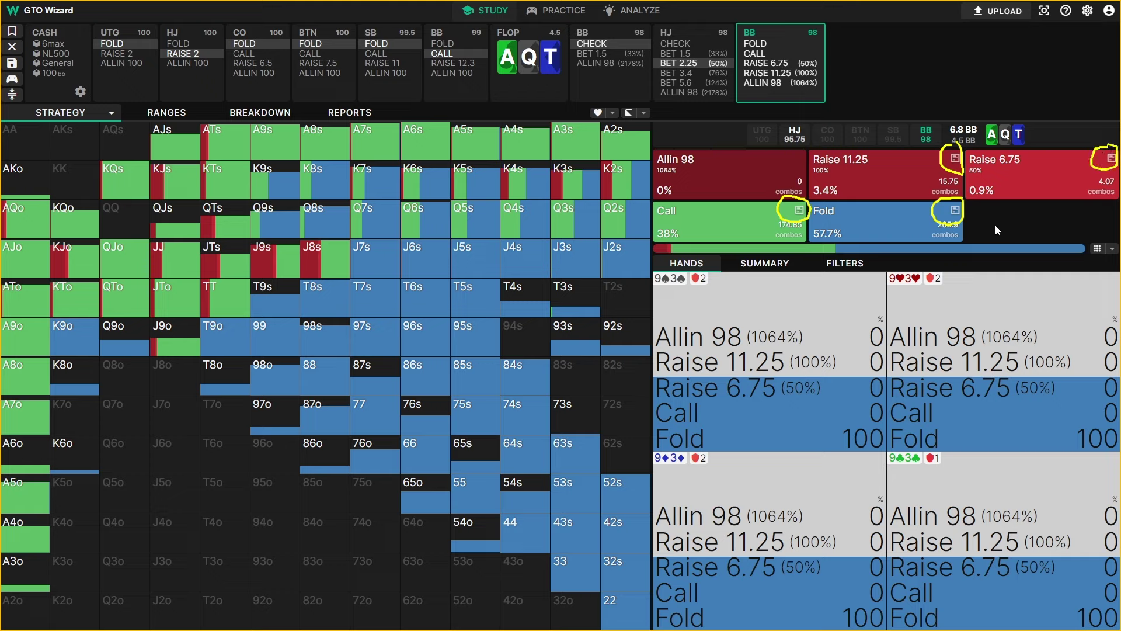
pyautogui.moveTo(793, 215)
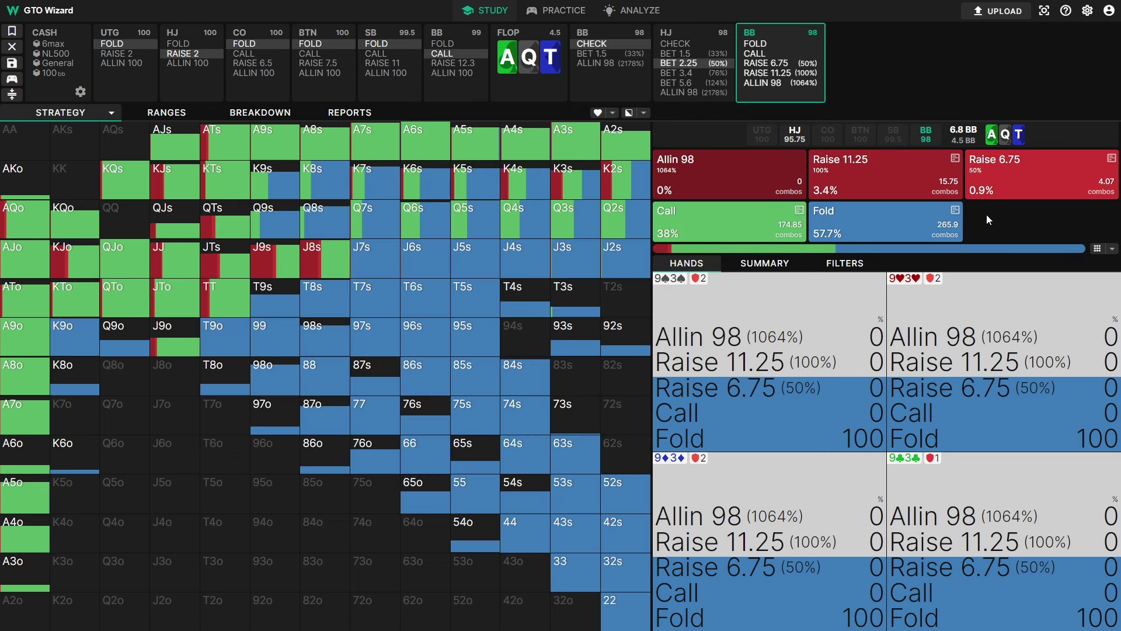
pyautogui.moveTo(957, 163)
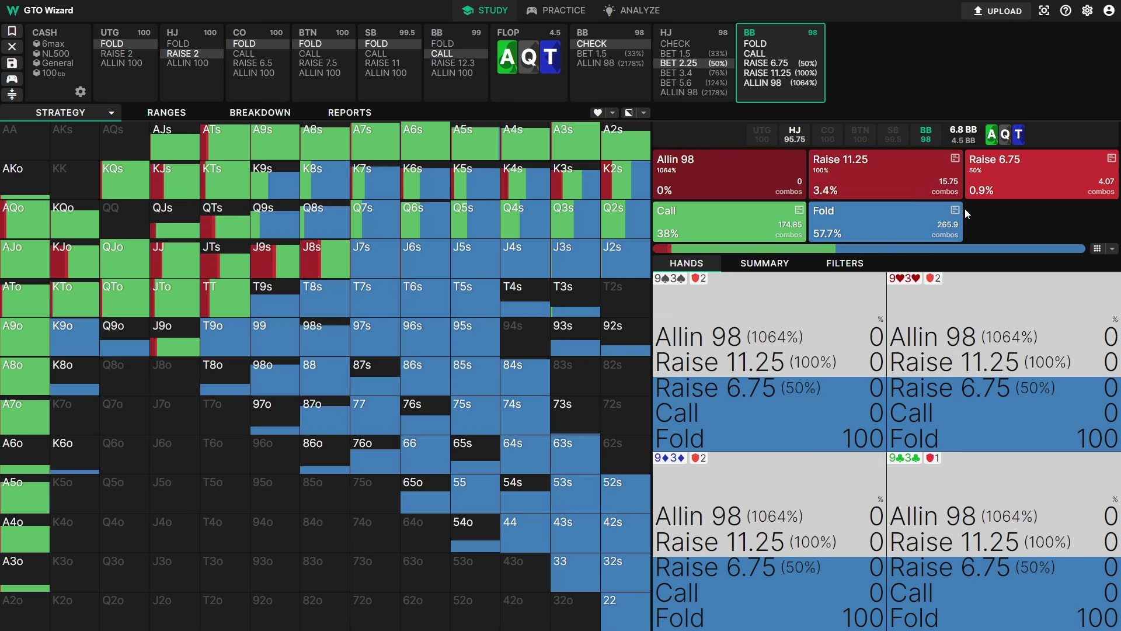
# Lock J6s and show its combo Summary table.
pyautogui.moveTo(958, 210)
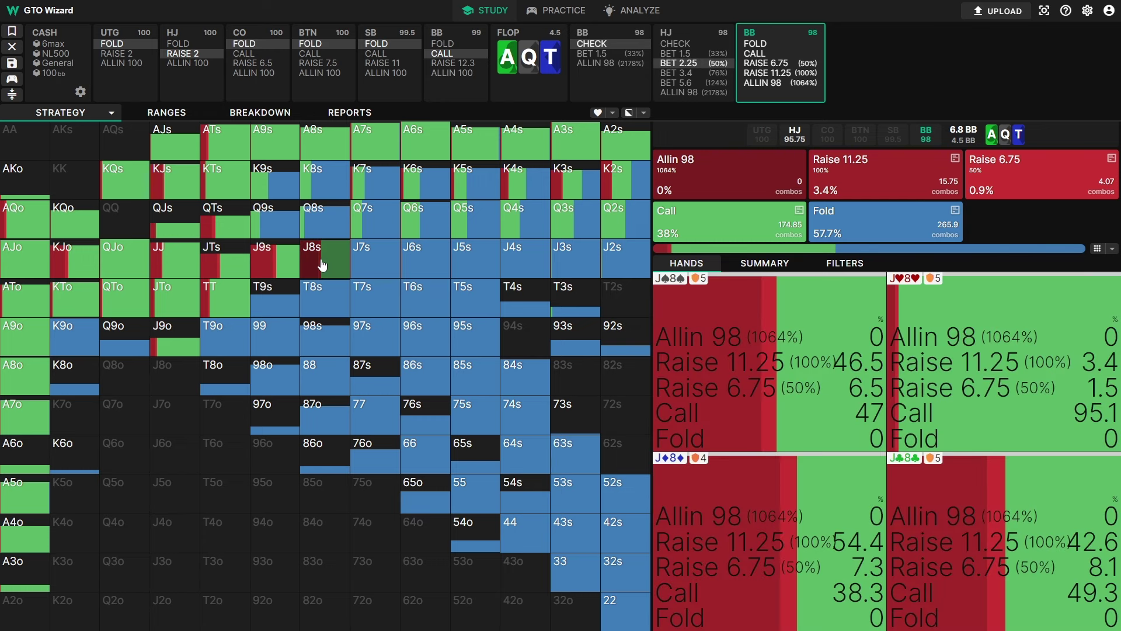
pyautogui.click(416, 264)
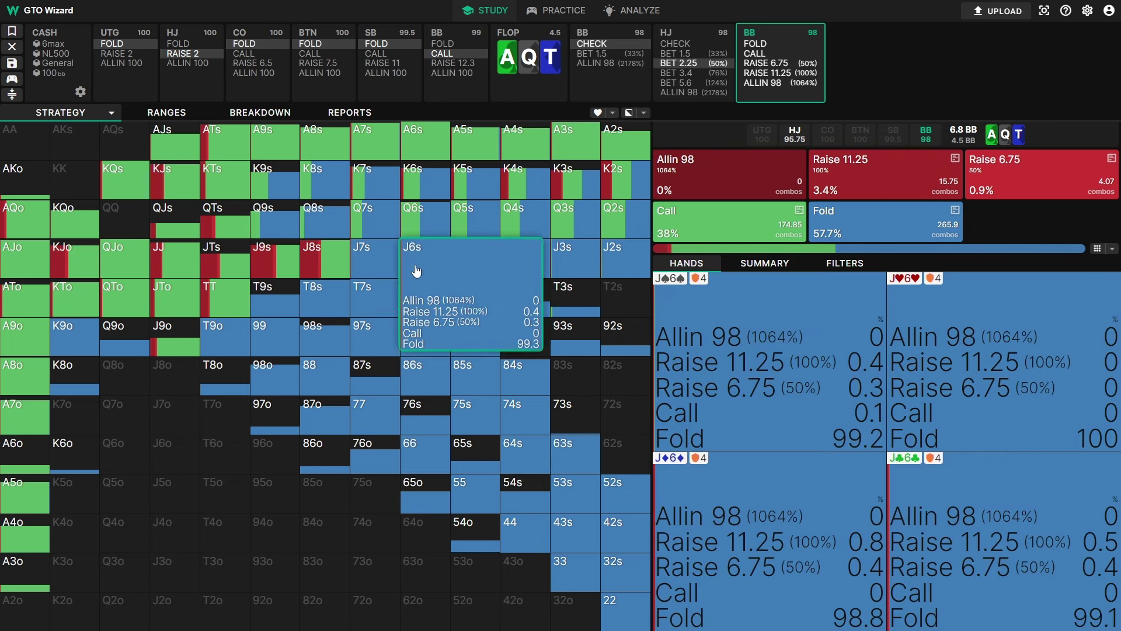
pyautogui.click(766, 267)
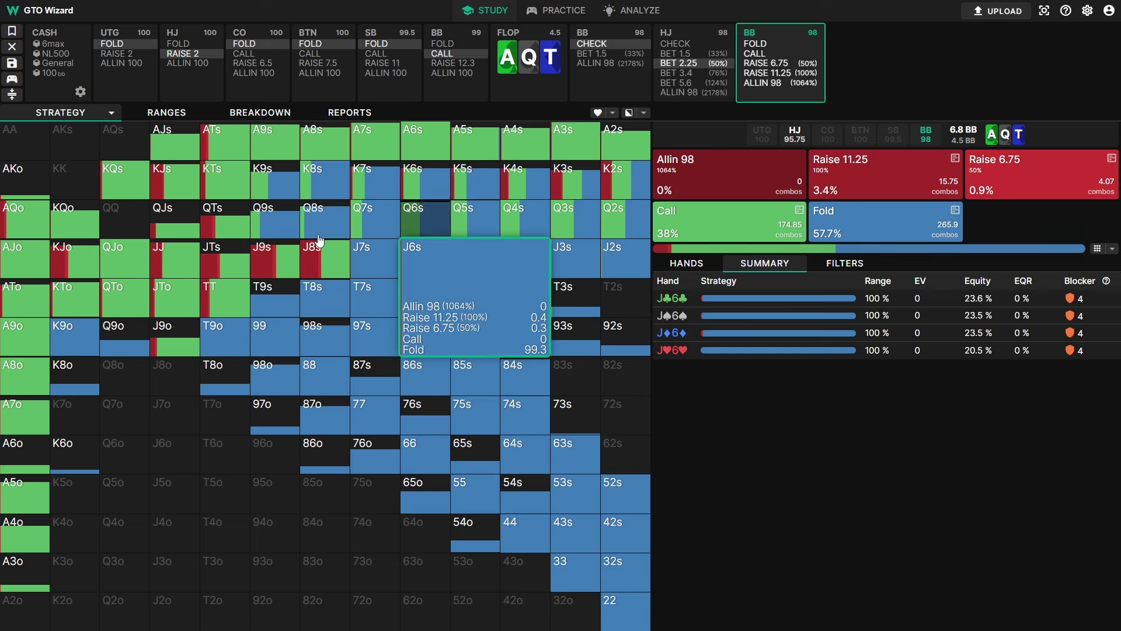
# Lock J9s, circle J♥9♥'s 85% range, 0.47 EV, equity, EQR and blocker, then open blocker help.
pyautogui.click(285, 261)
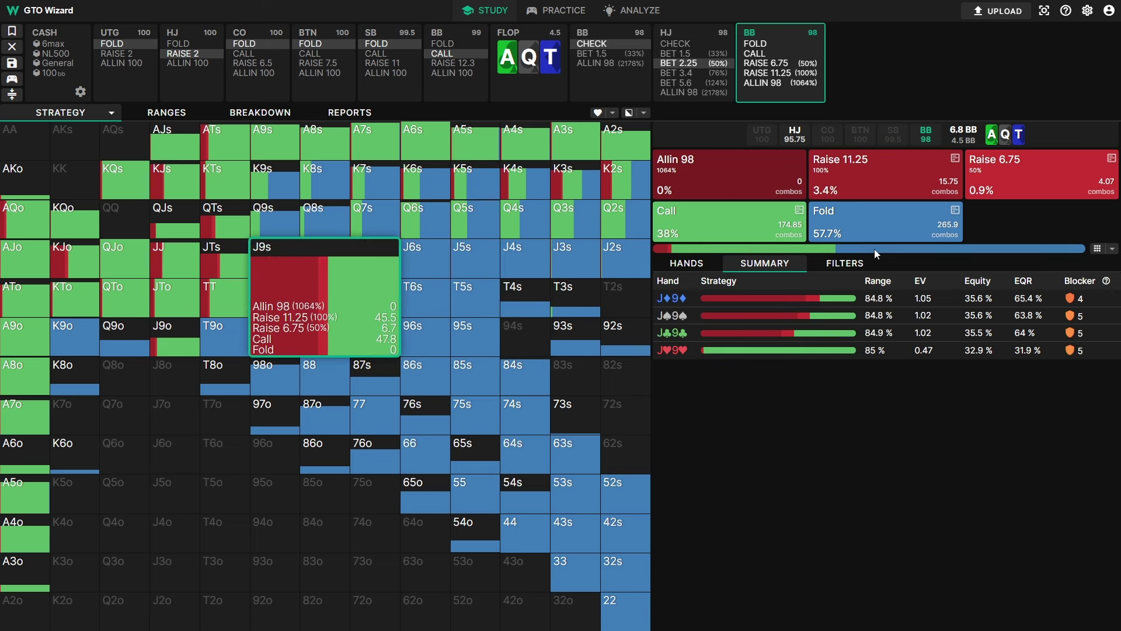
pyautogui.press('b')
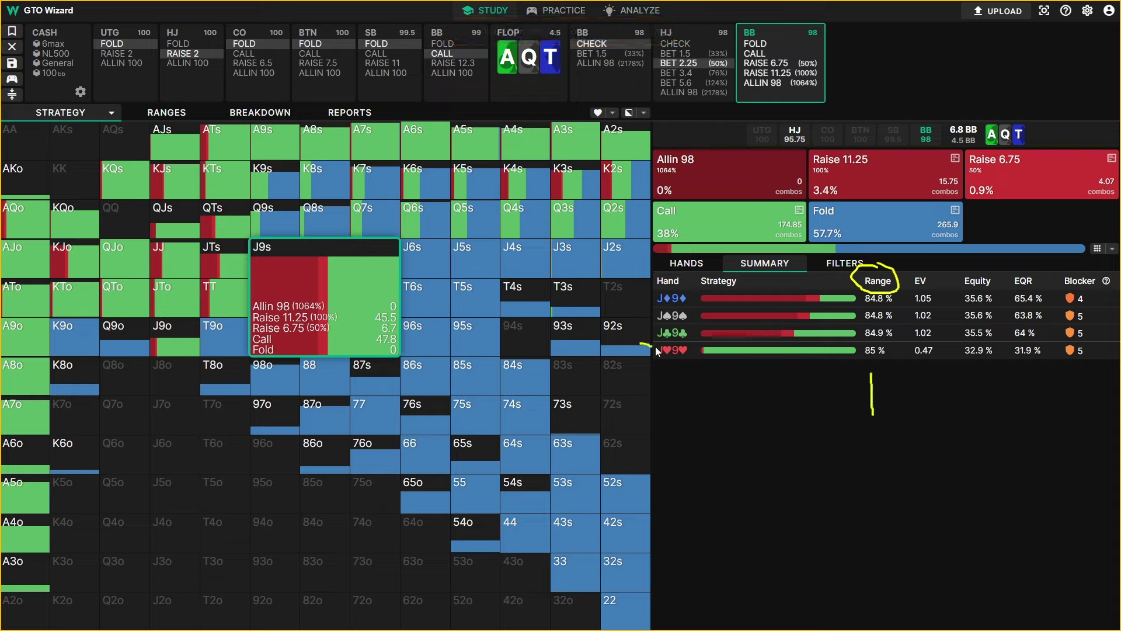
pyautogui.moveTo(889, 337); pyautogui.dragTo(871, 361)
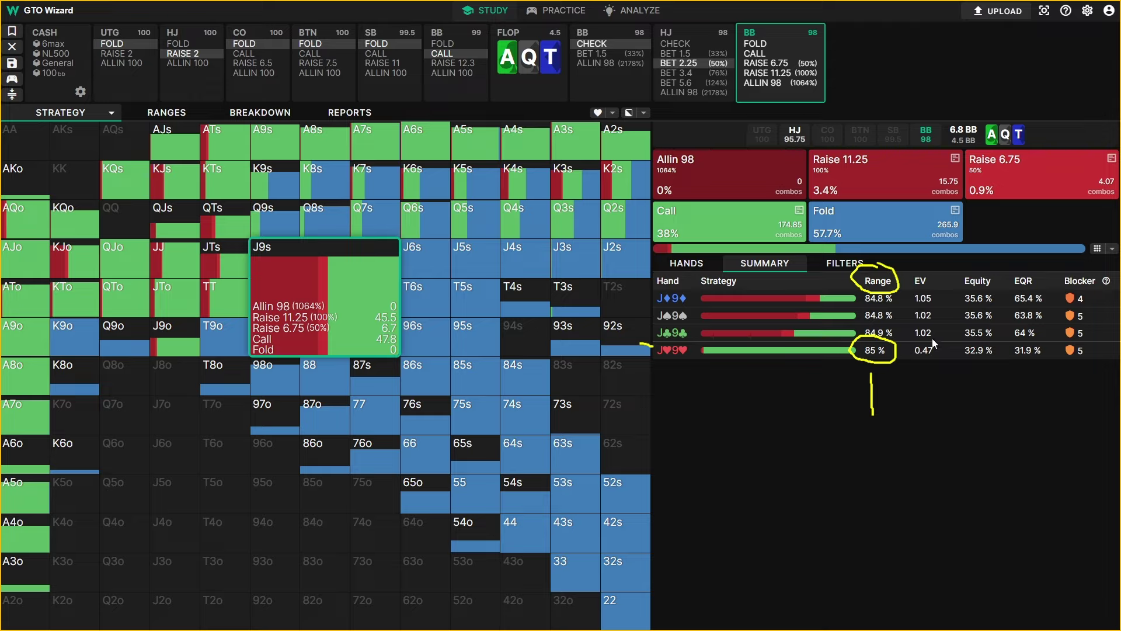
pyautogui.moveTo(930, 336)
pyautogui.mouseDown()
pyautogui.moveTo(903, 352)
pyautogui.moveTo(938, 352)
pyautogui.mouseUp()
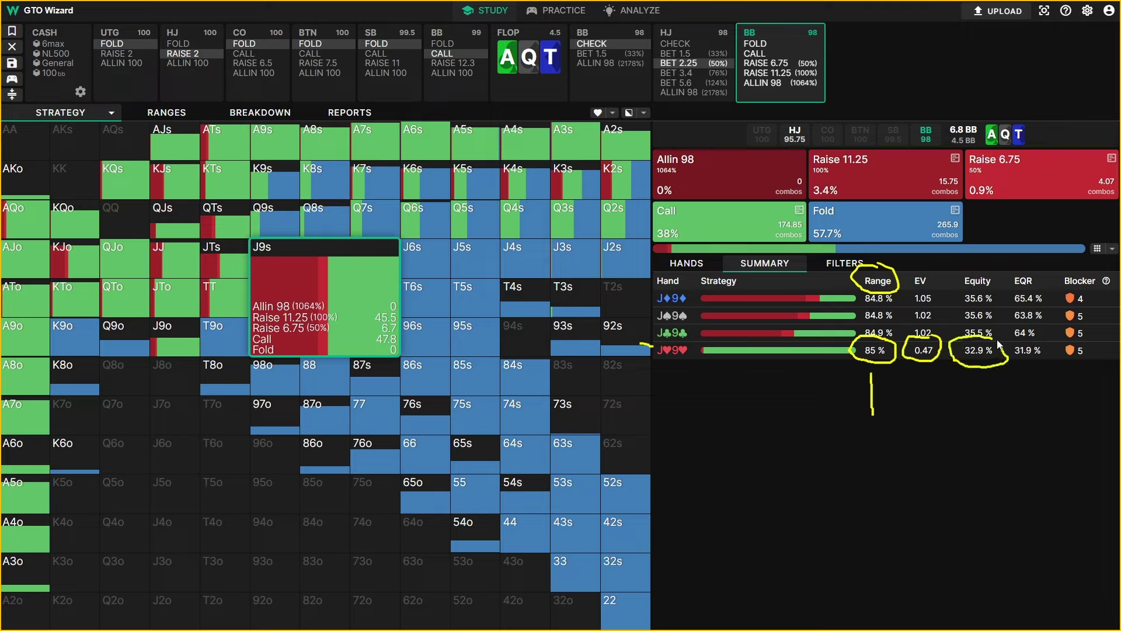
pyautogui.moveTo(1041, 337)
pyautogui.mouseDown()
pyautogui.moveTo(1001, 349)
pyautogui.moveTo(1026, 383)
pyautogui.mouseUp()
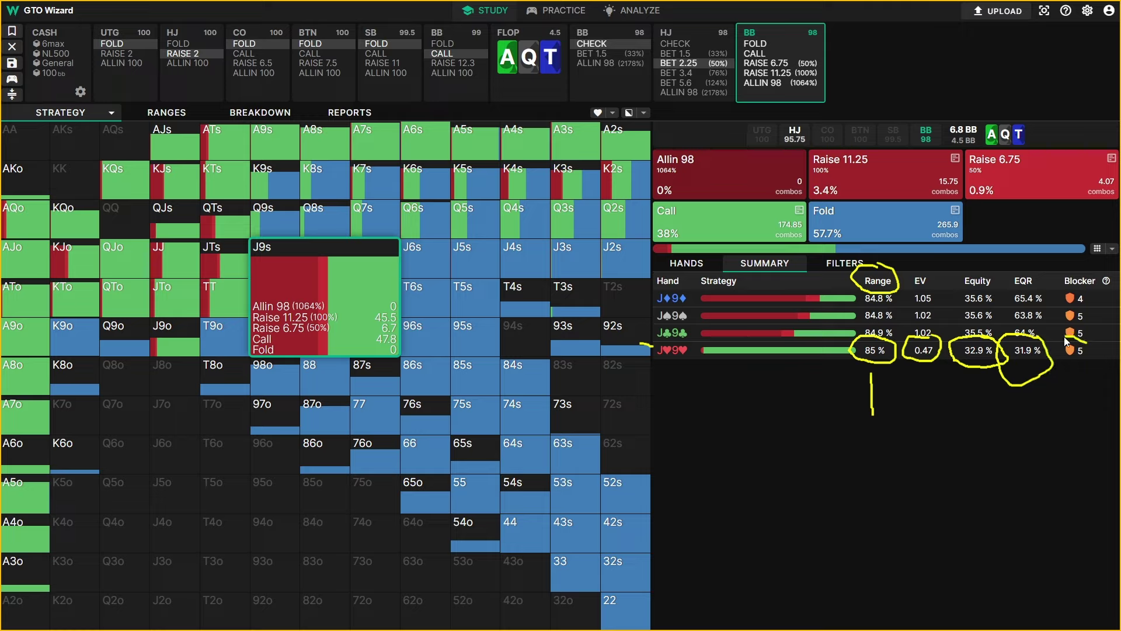
pyautogui.moveTo(1065, 341); pyautogui.dragTo(1064, 367)
pyautogui.press('Escape')
pyautogui.click(1106, 283)
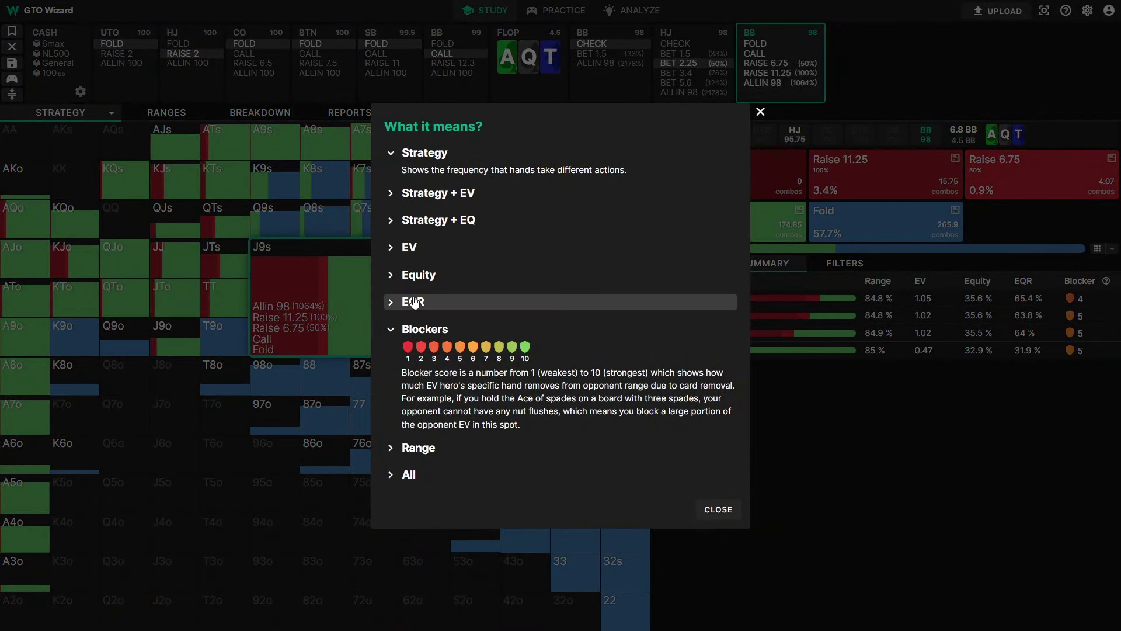
# Read the EV explanation, close the help panel, return to J9s hand cards, and list grid display modes.
pyautogui.click(569, 248)
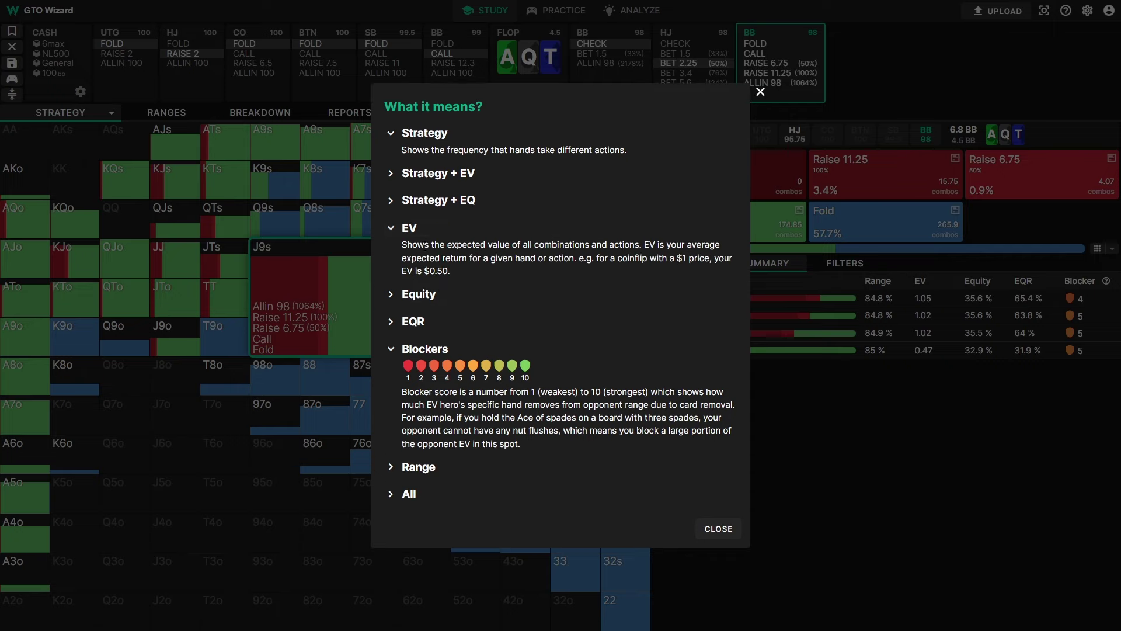
pyautogui.click(761, 93)
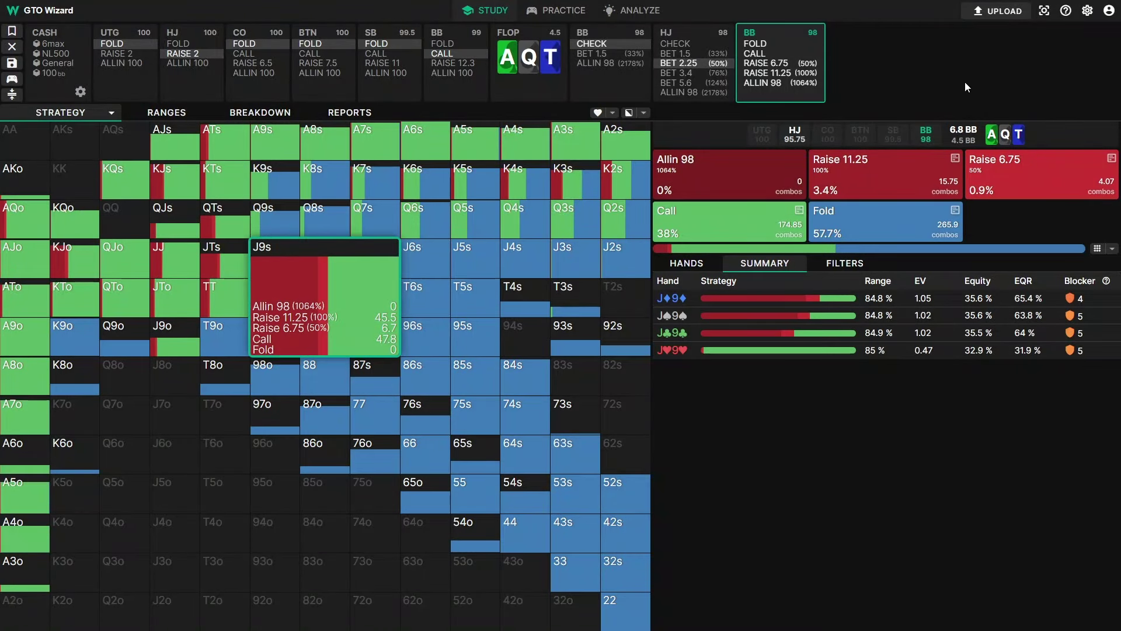
pyautogui.click(689, 272)
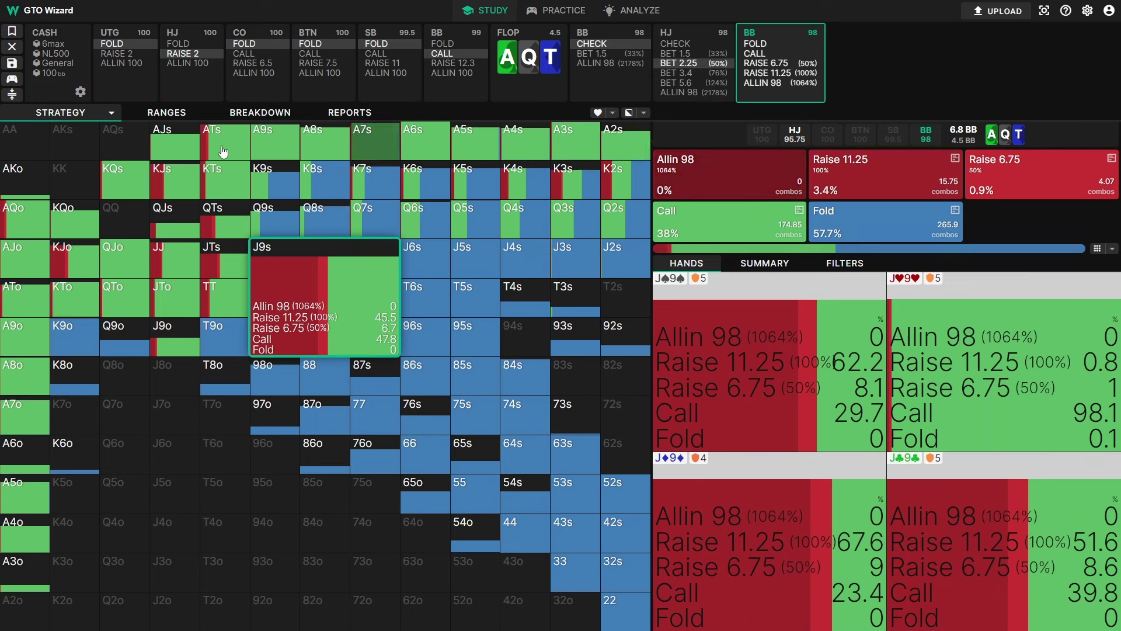
pyautogui.click(111, 113)
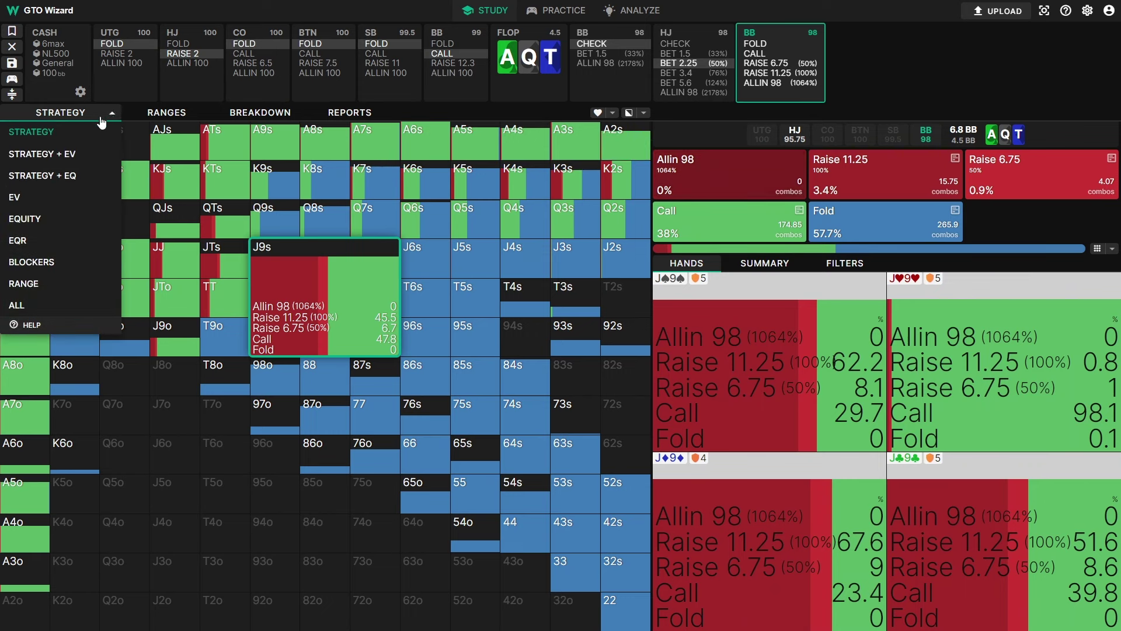
# Show Strategy + EV in the grid and circle J♠8♠'s 1.22 EV values.
pyautogui.click(65, 159)
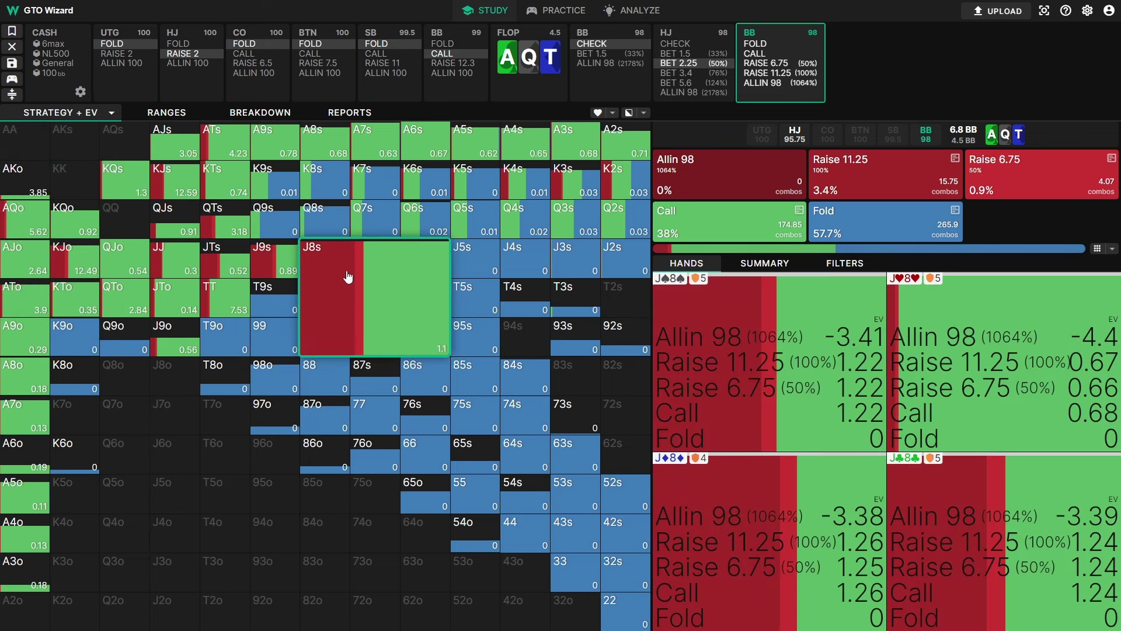
pyautogui.press('b')
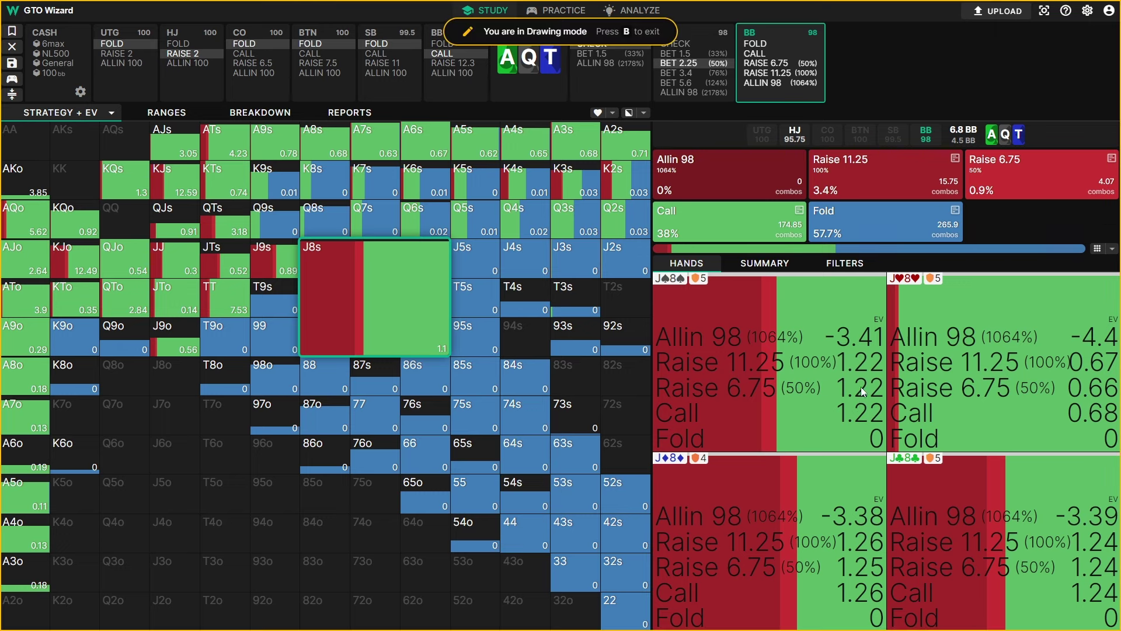
pyautogui.moveTo(854, 350)
pyautogui.mouseDown()
pyautogui.moveTo(832, 413)
pyautogui.moveTo(891, 391)
pyautogui.moveTo(860, 344)
pyautogui.mouseUp()
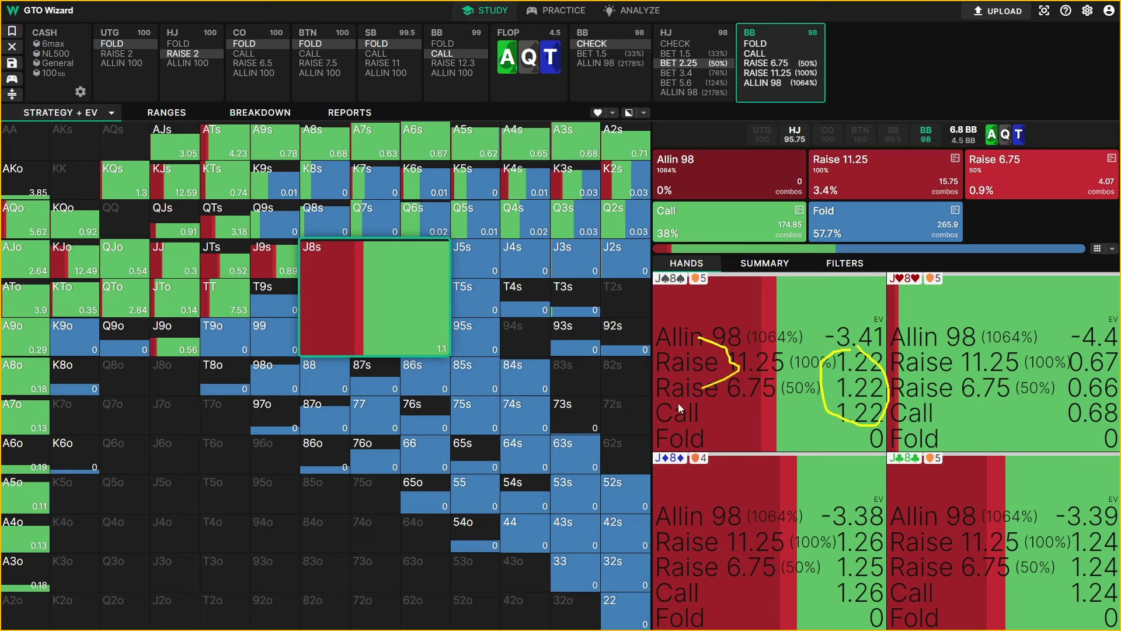
pyautogui.moveTo(678, 403); pyautogui.dragTo(705, 408)
pyautogui.press('b')
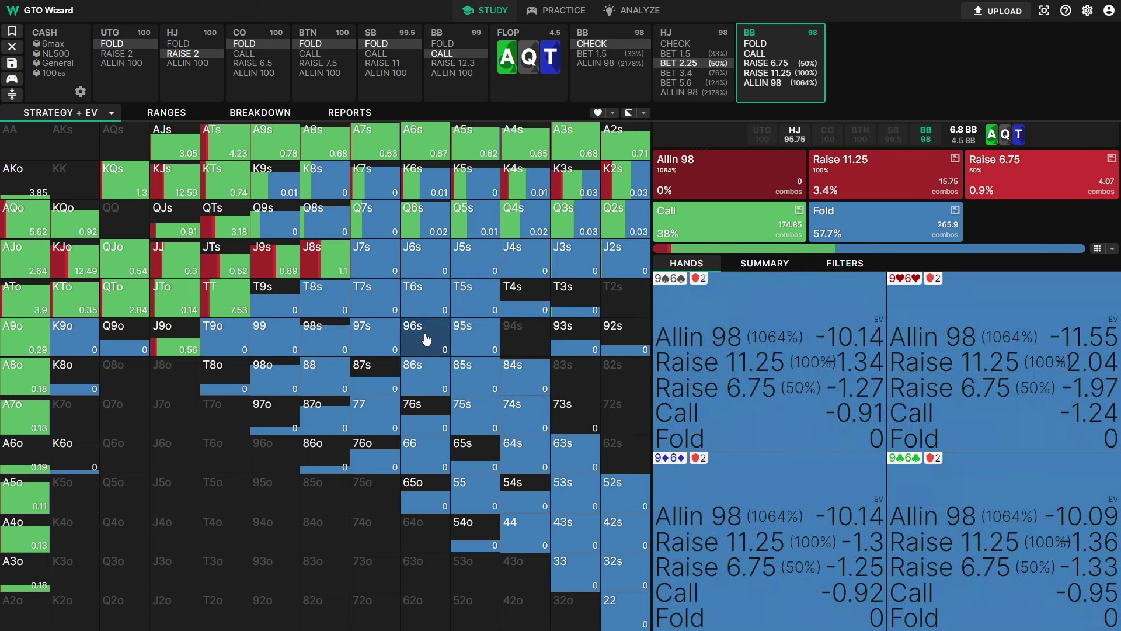
# Lock 96s to mark its -0.91 Call EV, then unlock it and open the display-mode list.
pyautogui.click(431, 336)
pyautogui.press('b')
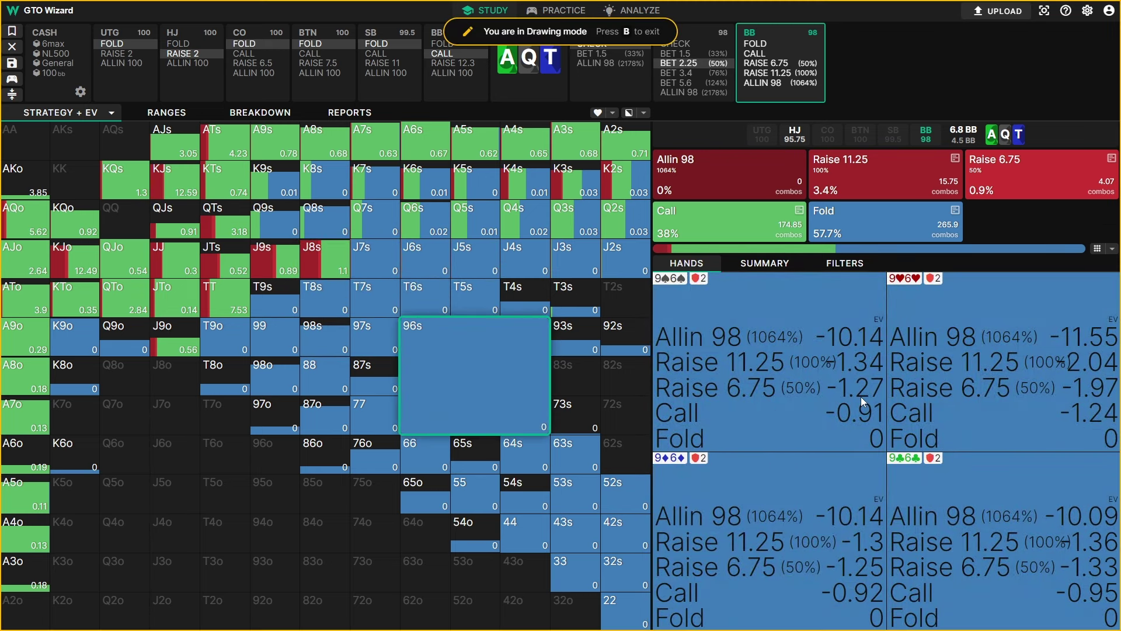
pyautogui.moveTo(864, 400)
pyautogui.mouseDown()
pyautogui.moveTo(820, 394)
pyautogui.moveTo(818, 425)
pyautogui.moveTo(879, 433)
pyautogui.moveTo(902, 413)
pyautogui.moveTo(862, 419)
pyautogui.mouseUp()
pyautogui.press('b')
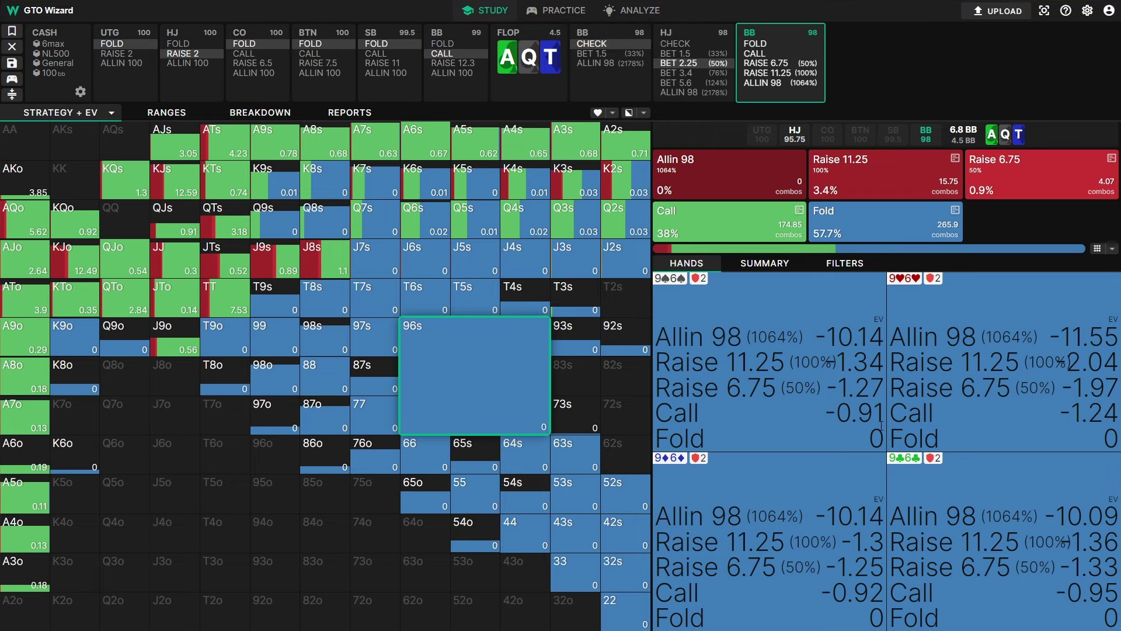
pyautogui.click(472, 355)
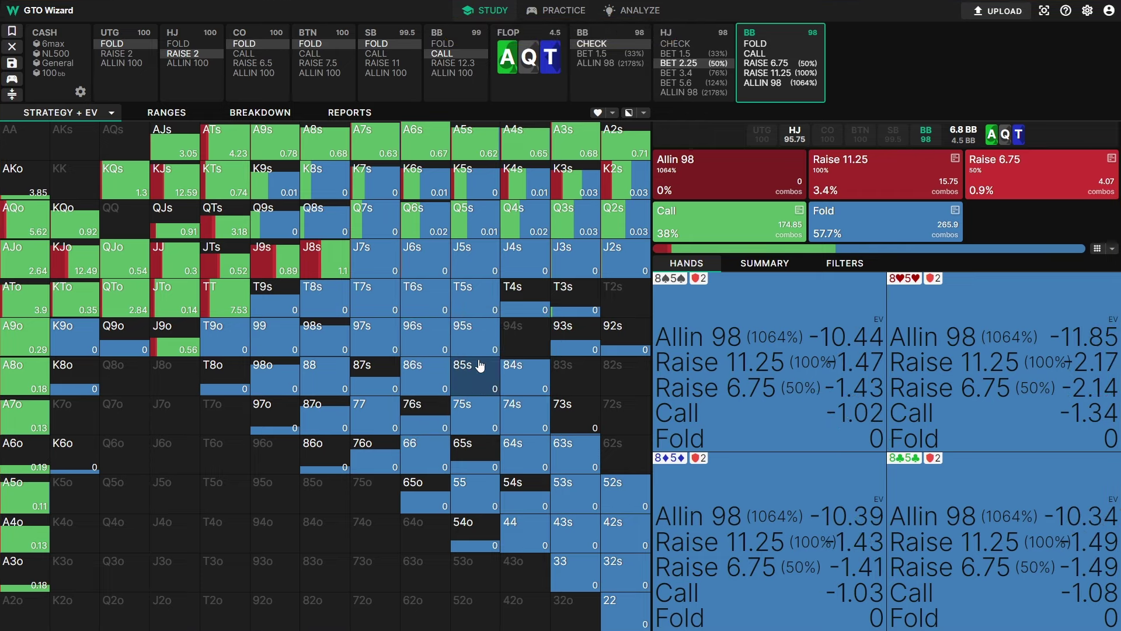
pyautogui.click(112, 115)
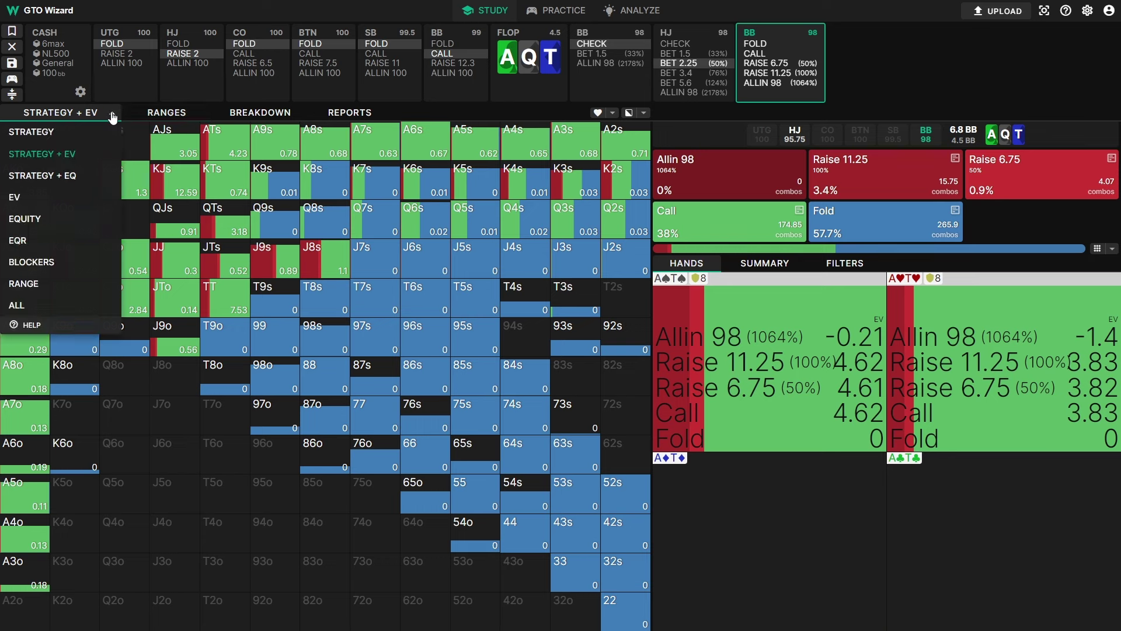
# Cycle the grid through Strategy + EQ, Equity, Blockers, Range and All views.
pyautogui.click(67, 177)
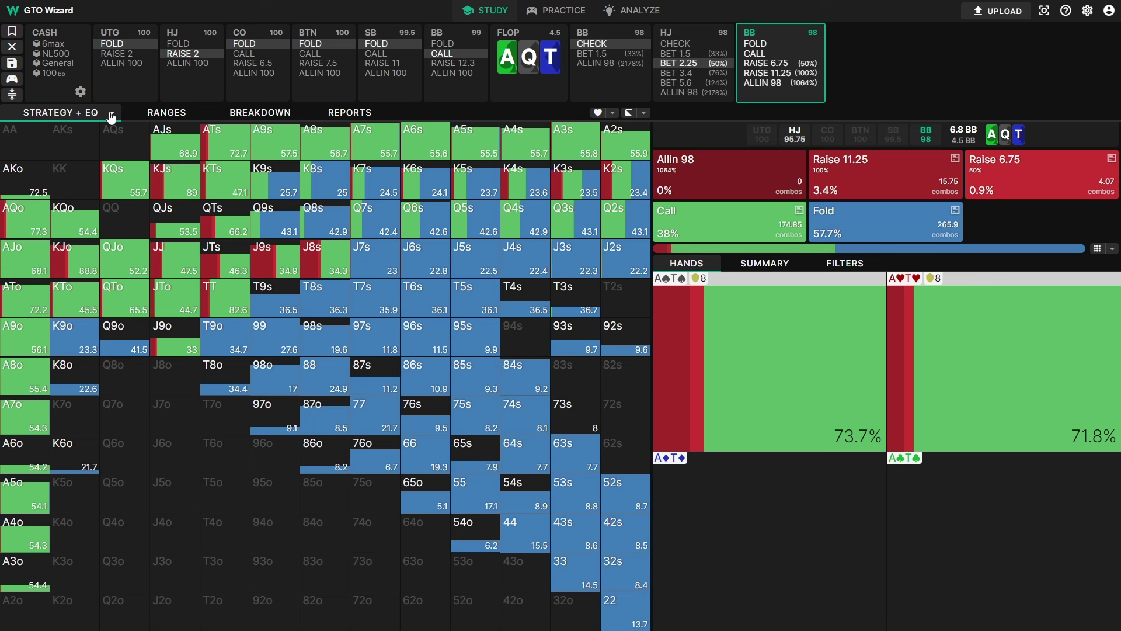
pyautogui.click(111, 116)
pyautogui.click(77, 152)
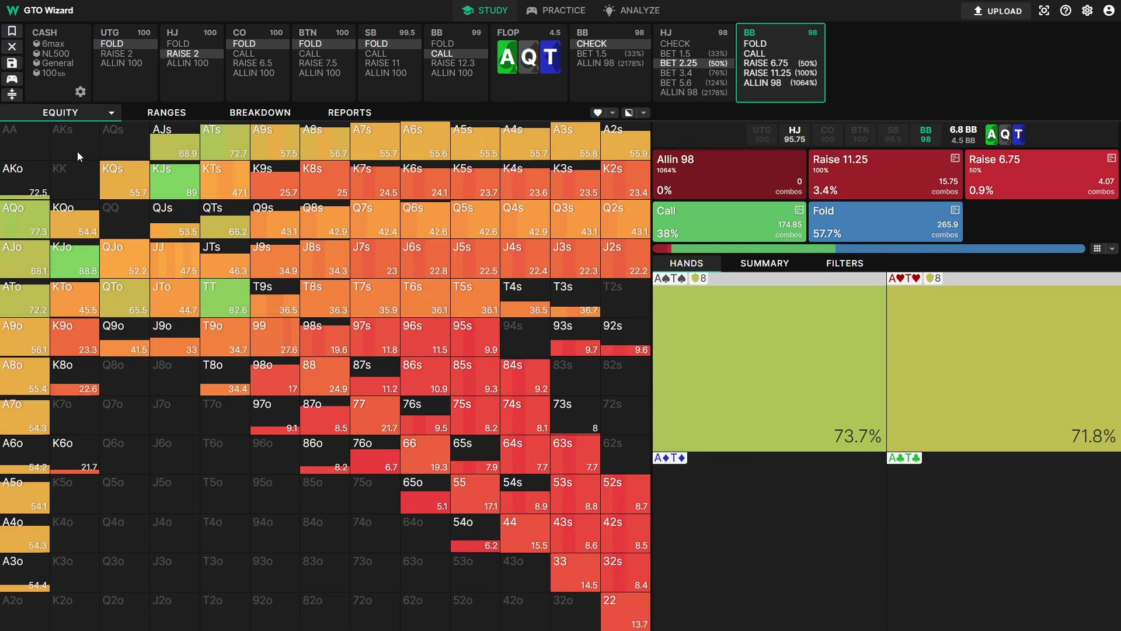
pyautogui.press('Down')
pyautogui.press('Down')
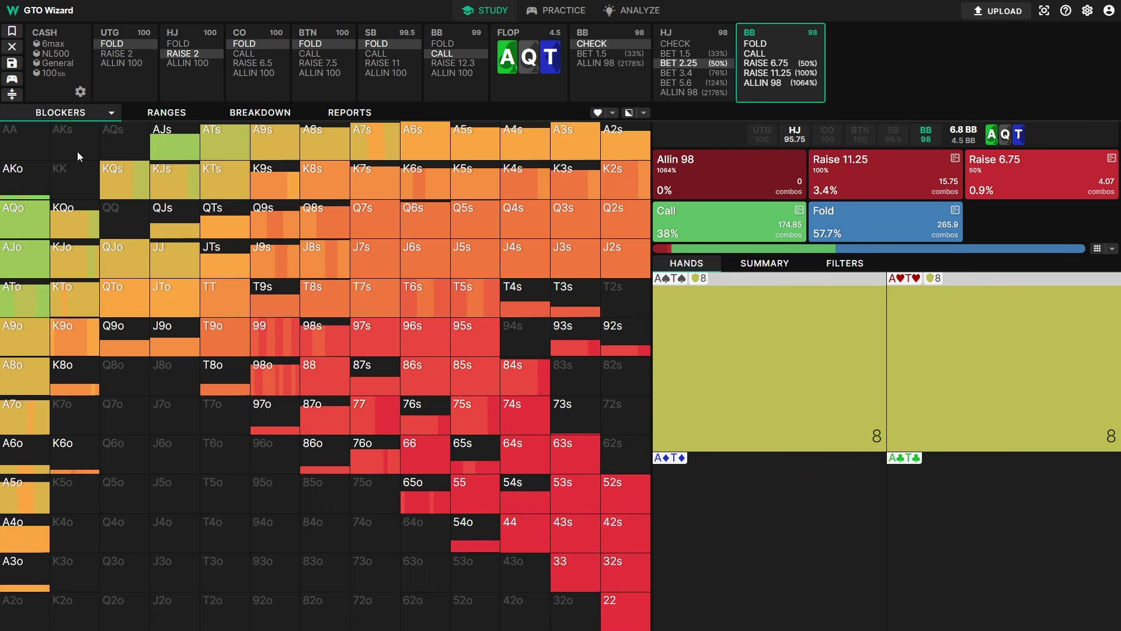
pyautogui.press('Down')
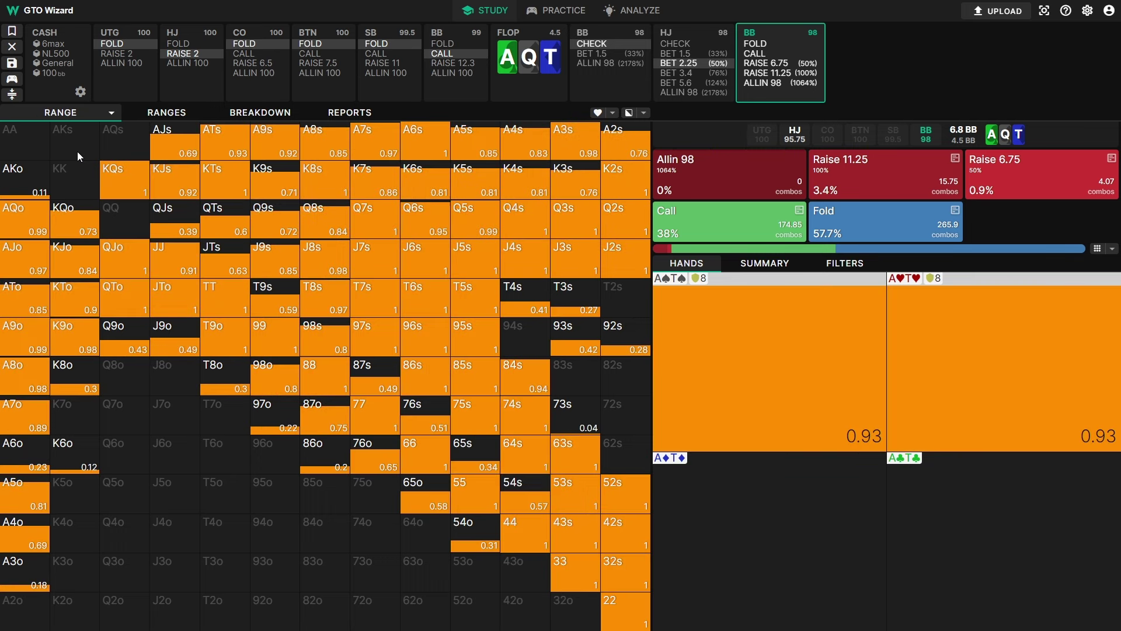
pyautogui.press('Down')
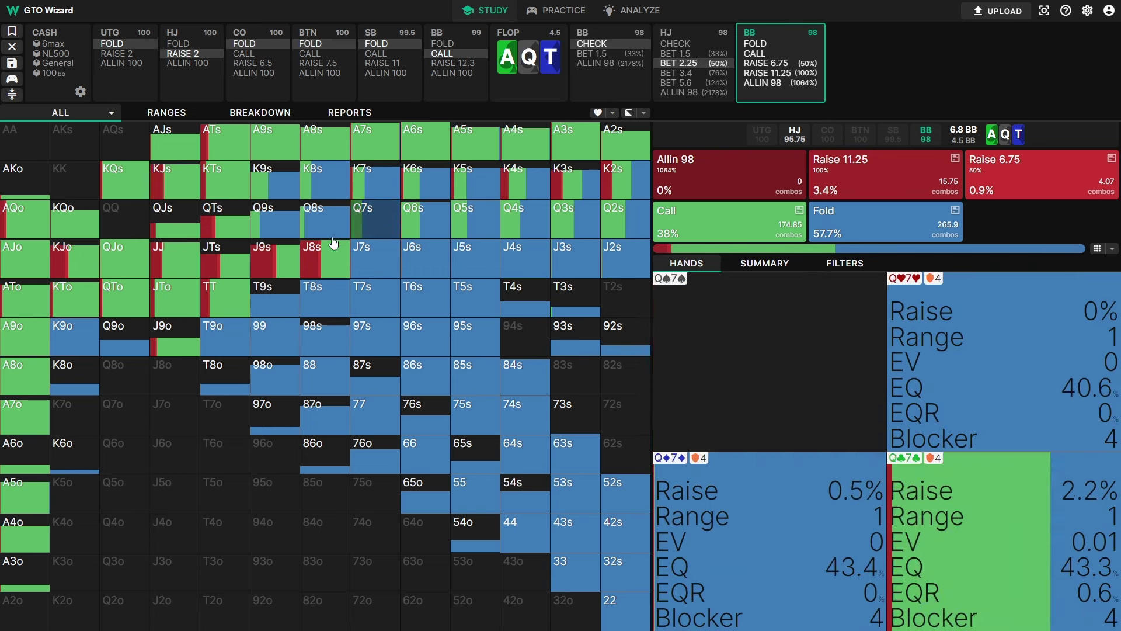
# Bring up the Appearance color settings.
pyautogui.moveTo(321, 245)
pyautogui.moveTo(693, 307)
pyautogui.mouseDown()
pyautogui.moveTo(719, 435)
pyautogui.moveTo(715, 305)
pyautogui.mouseUp()
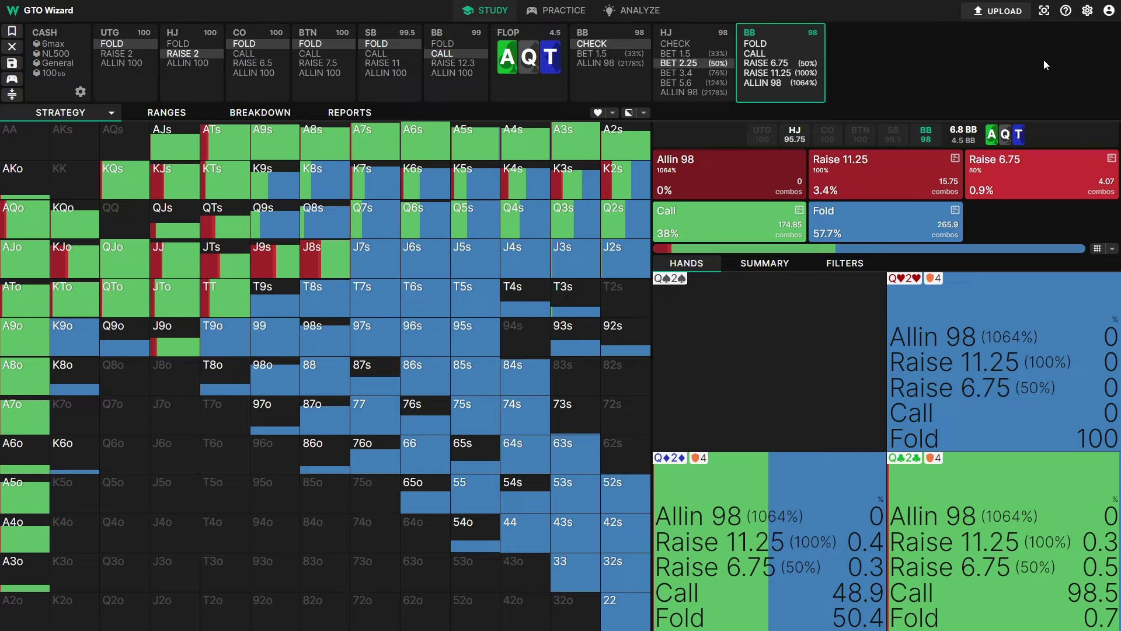
pyautogui.click(1088, 11)
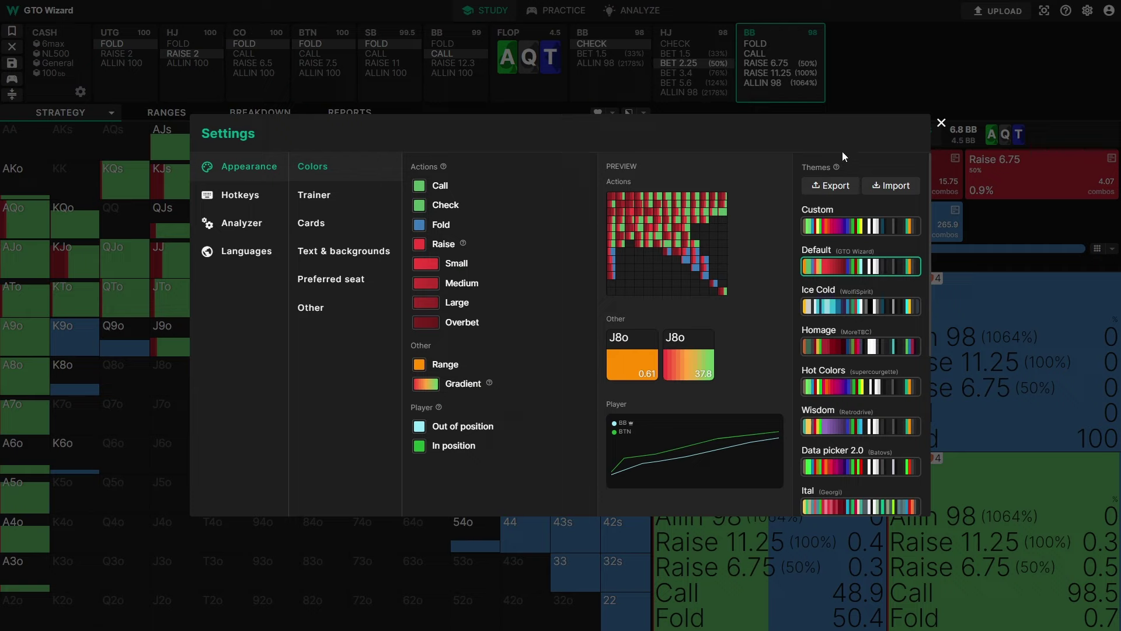
pyautogui.click(841, 308)
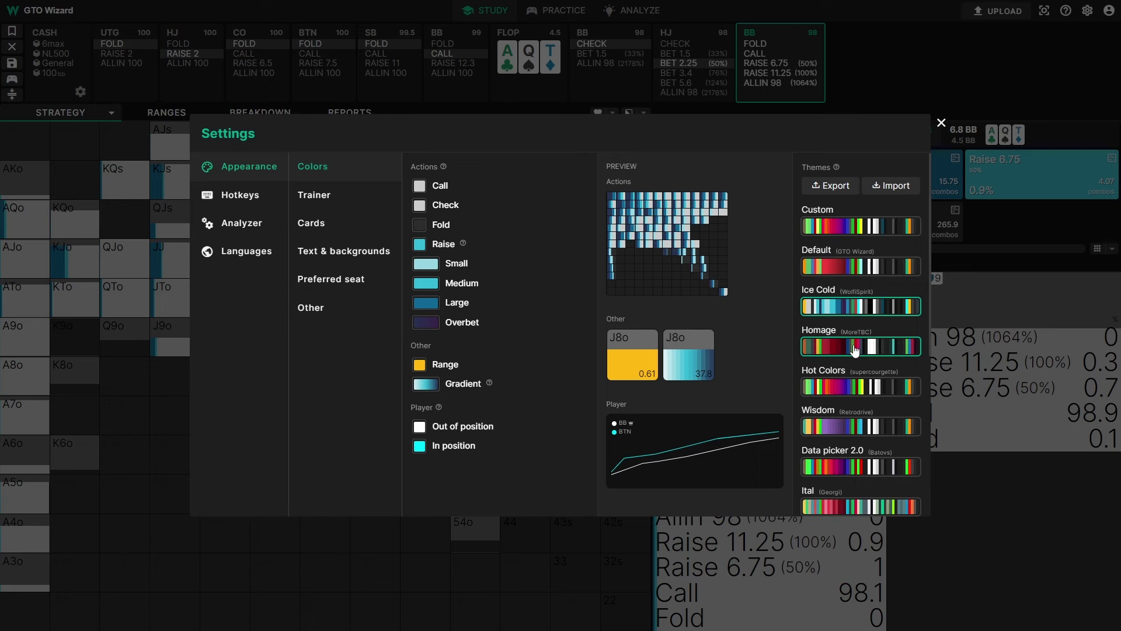
pyautogui.click(860, 350)
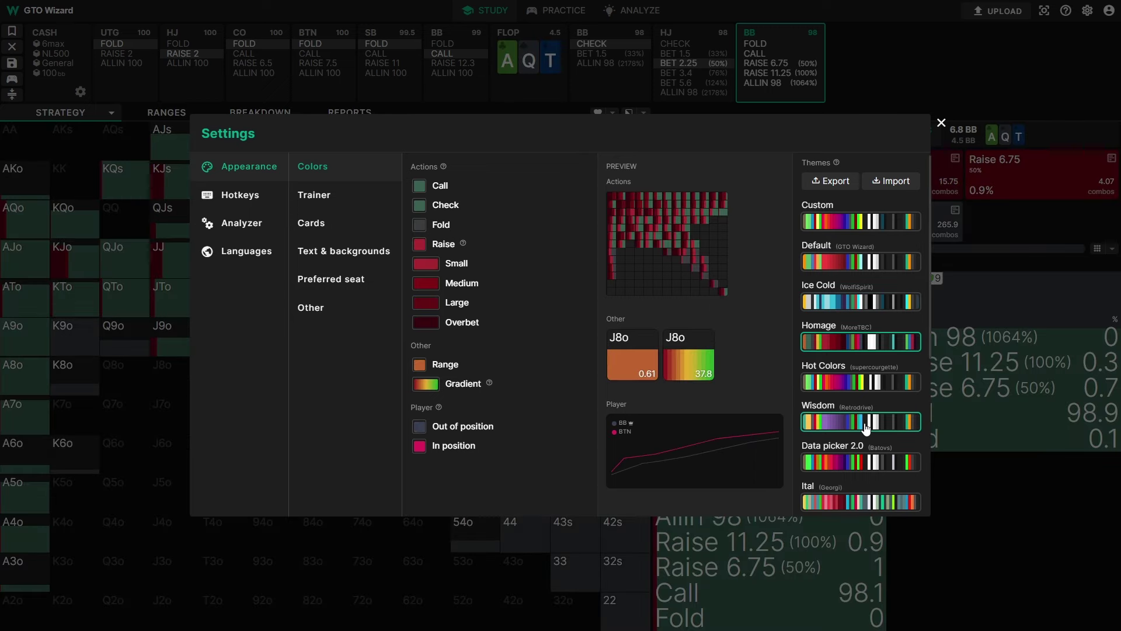
pyautogui.click(856, 462)
pyautogui.scroll(-2, 857, 462)
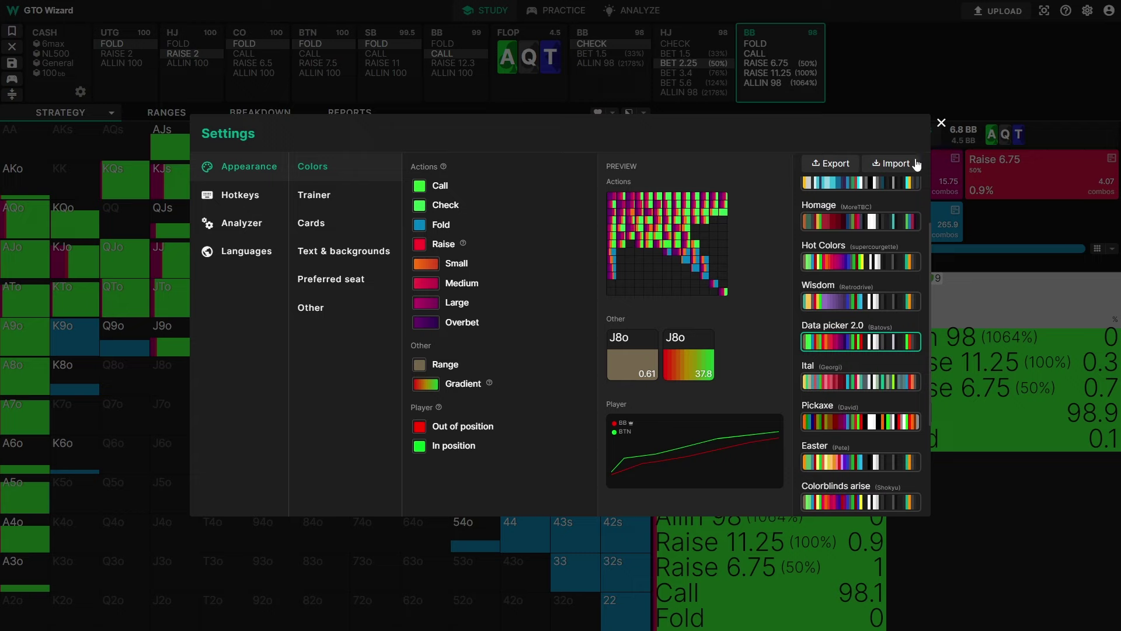
pyautogui.scroll(2, 889, 212)
pyautogui.click(885, 267)
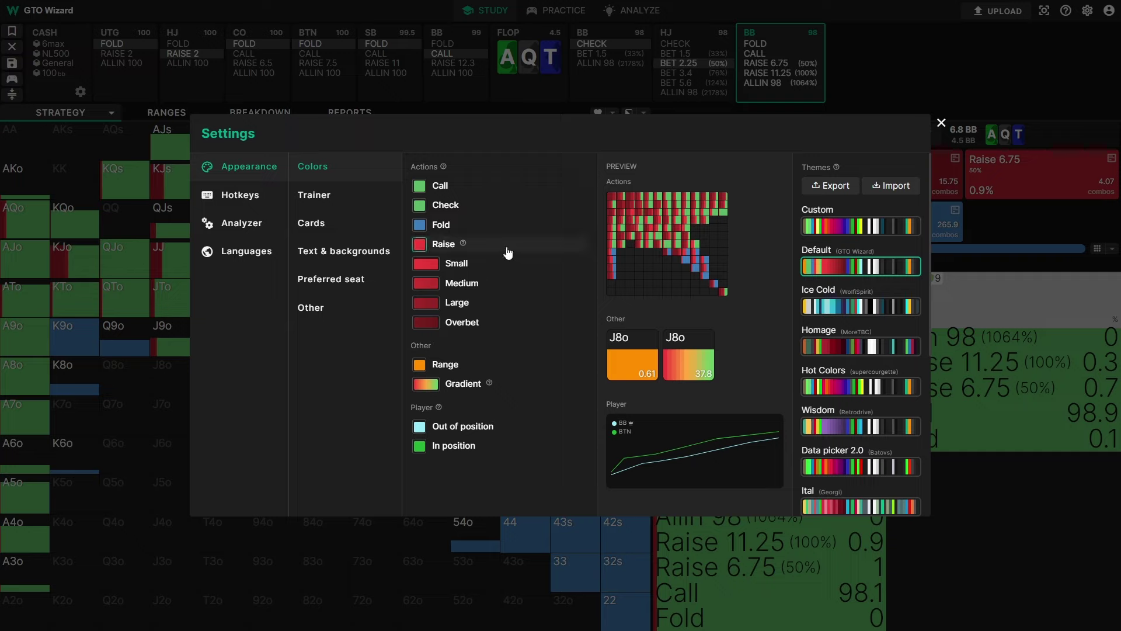
pyautogui.click(461, 210)
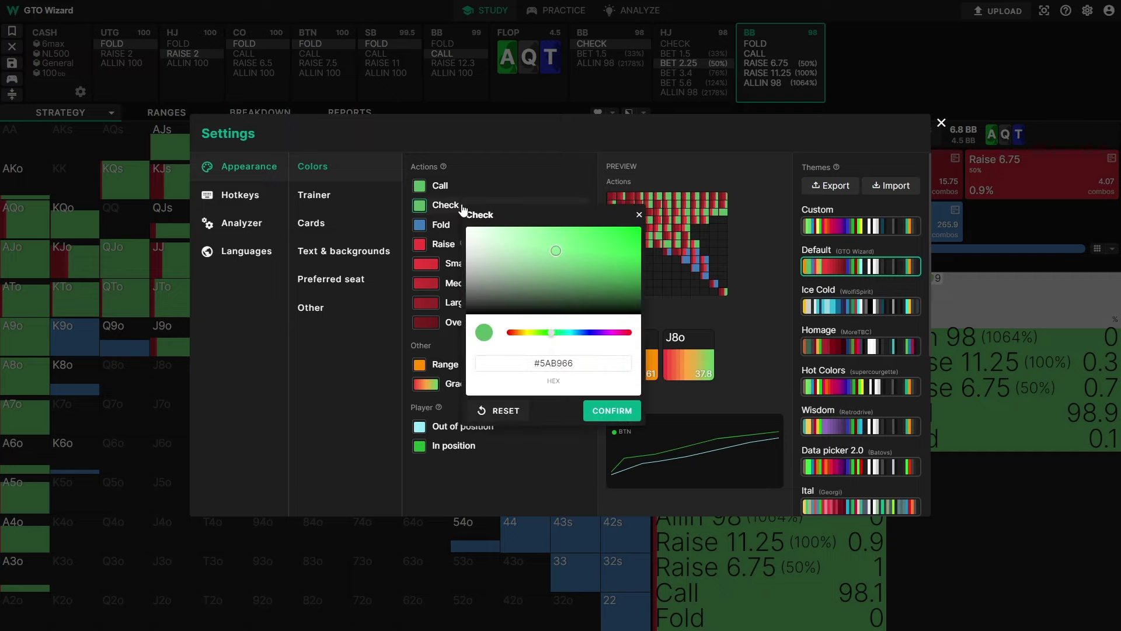
pyautogui.click(461, 209)
pyautogui.click(500, 287)
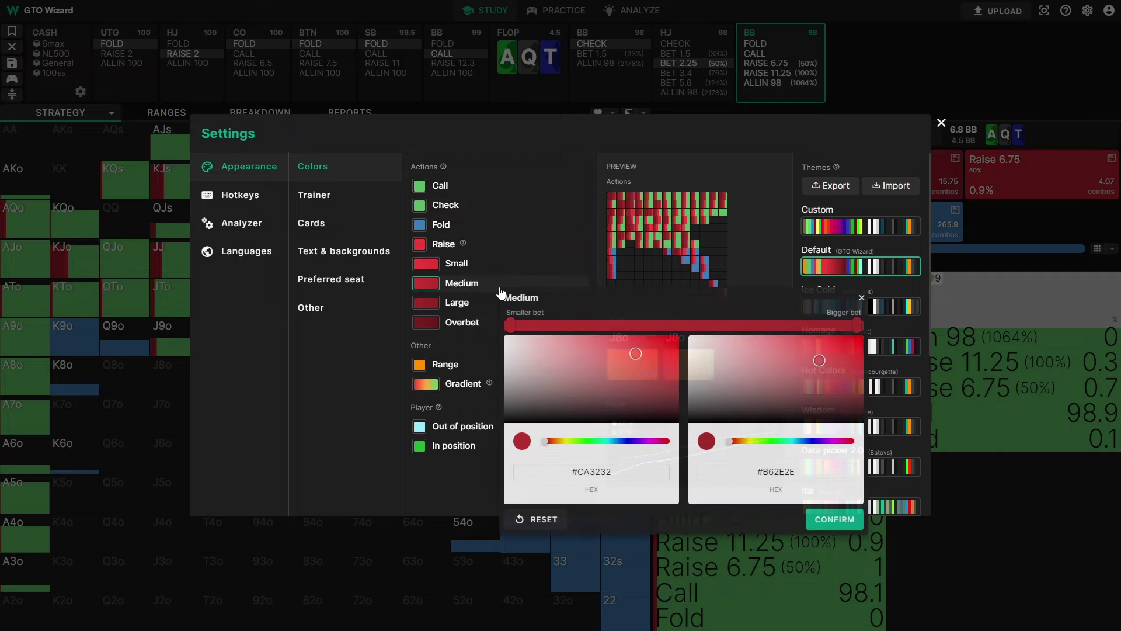
pyautogui.click(476, 307)
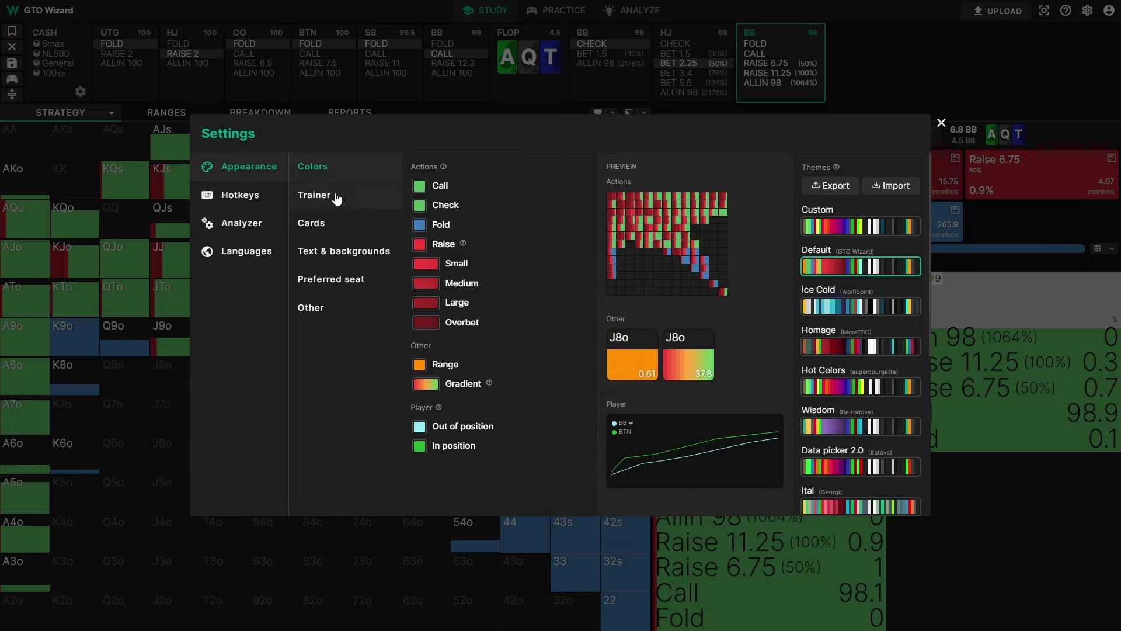
pyautogui.click(337, 233)
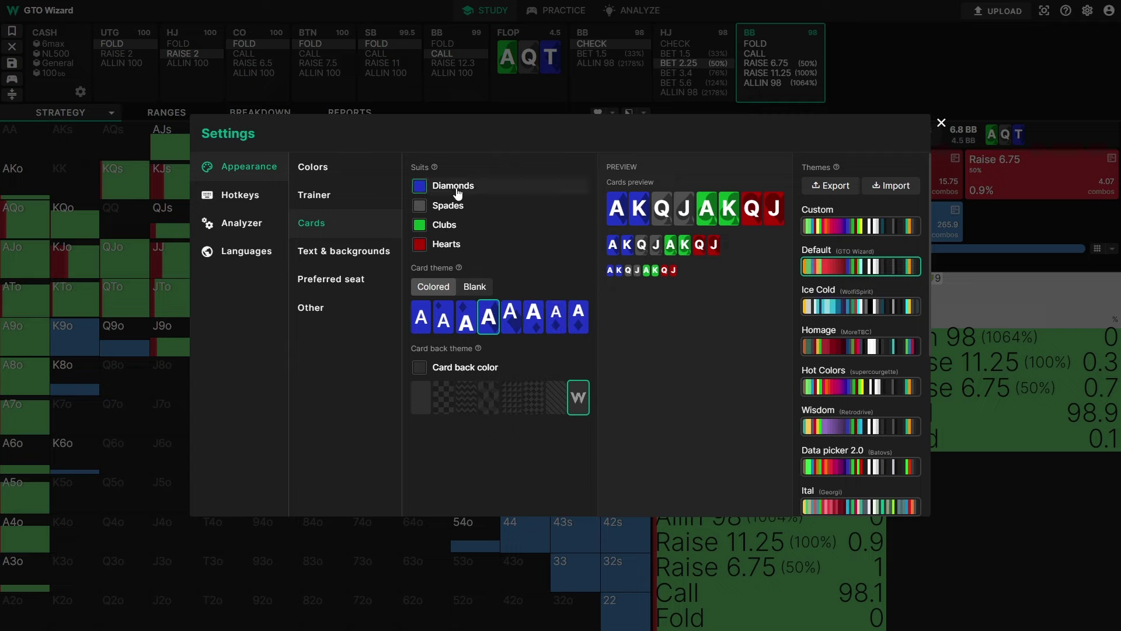
pyautogui.click(349, 255)
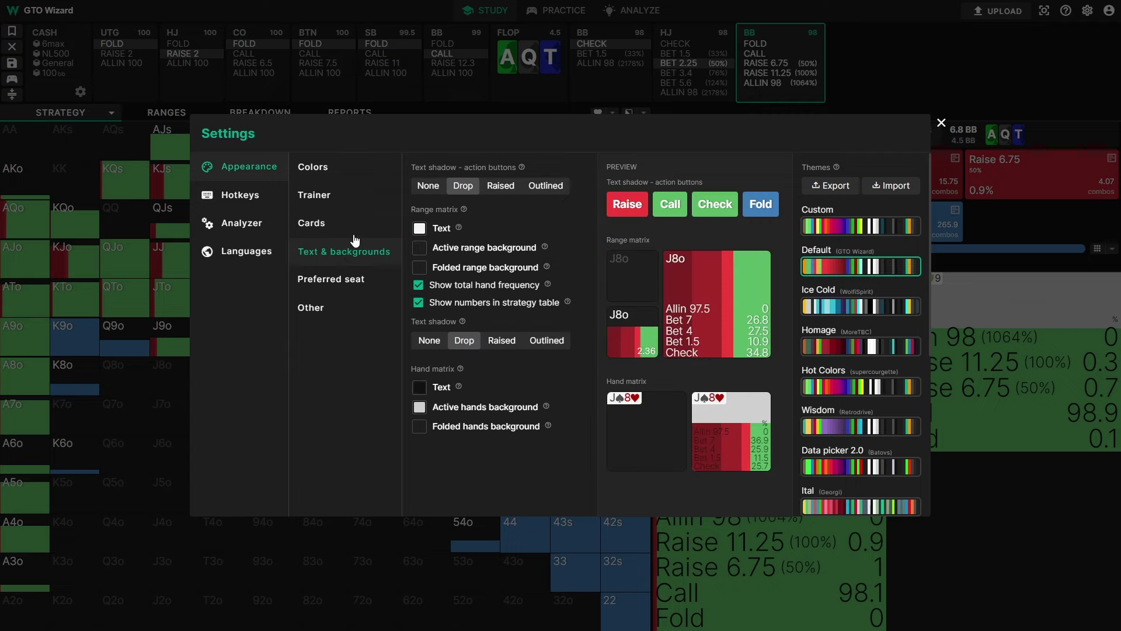
pyautogui.click(341, 171)
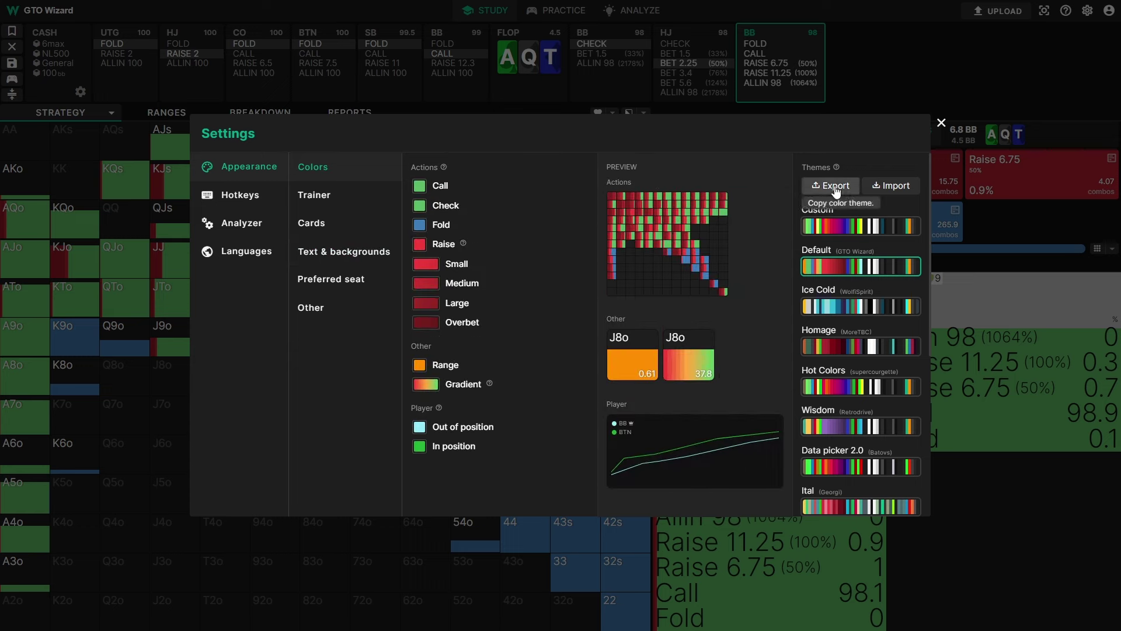
pyautogui.click(962, 67)
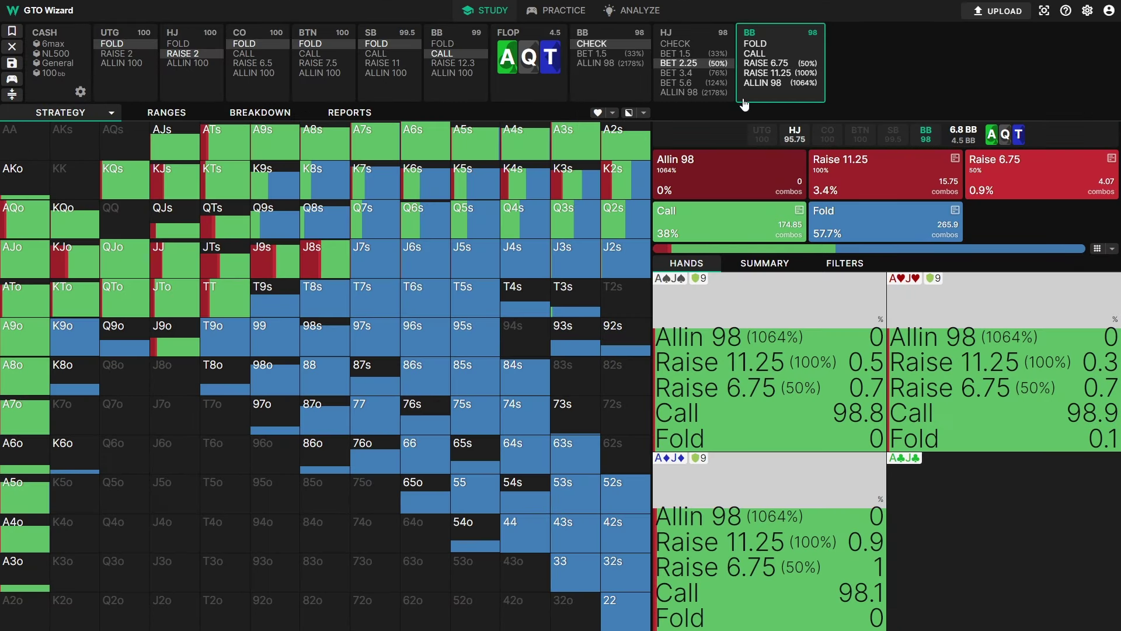
# Try Range-height grid bars, then Full-height grid bars.
pyautogui.click(644, 112)
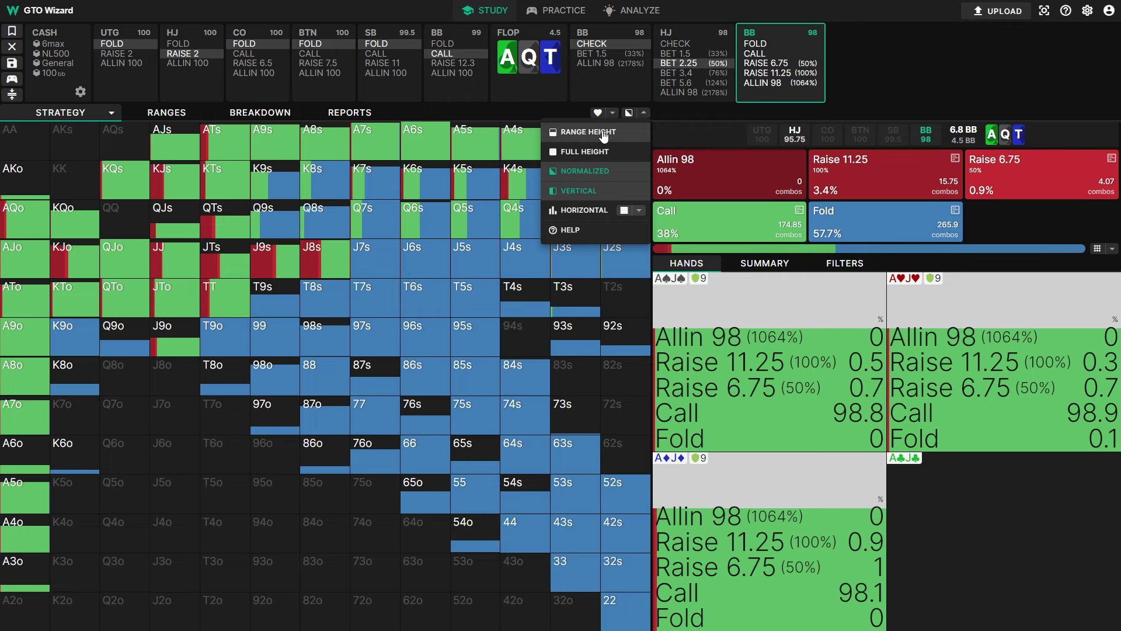
pyautogui.click(604, 134)
pyautogui.click(644, 113)
pyautogui.click(612, 156)
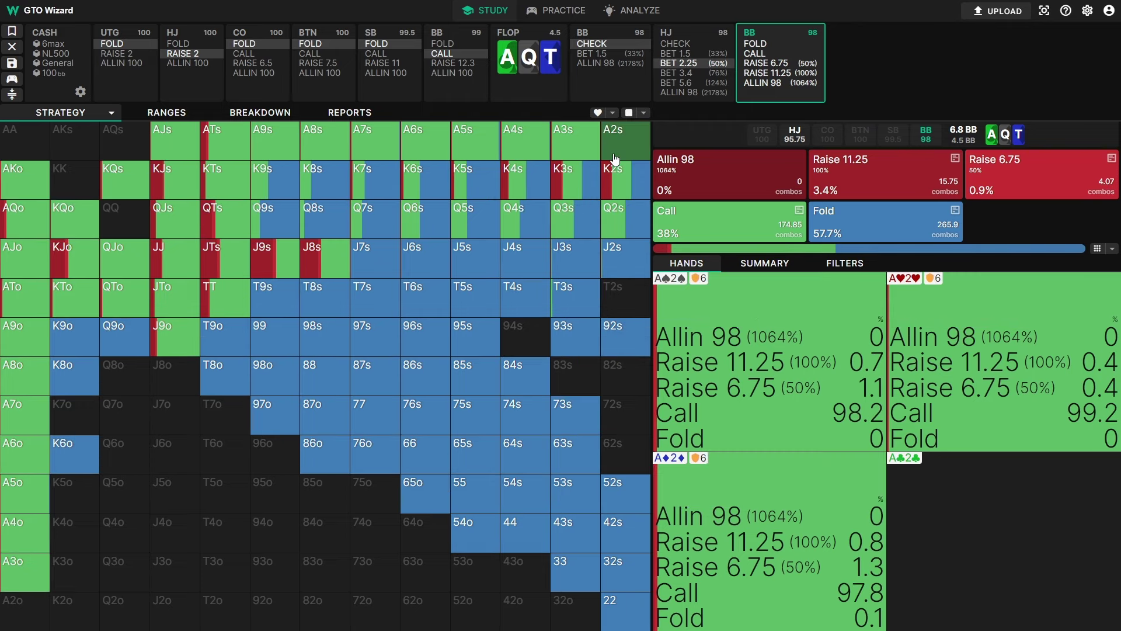
# Lock 86o to view its combo Summary table, then restore Normalized bar height.
pyautogui.click(333, 468)
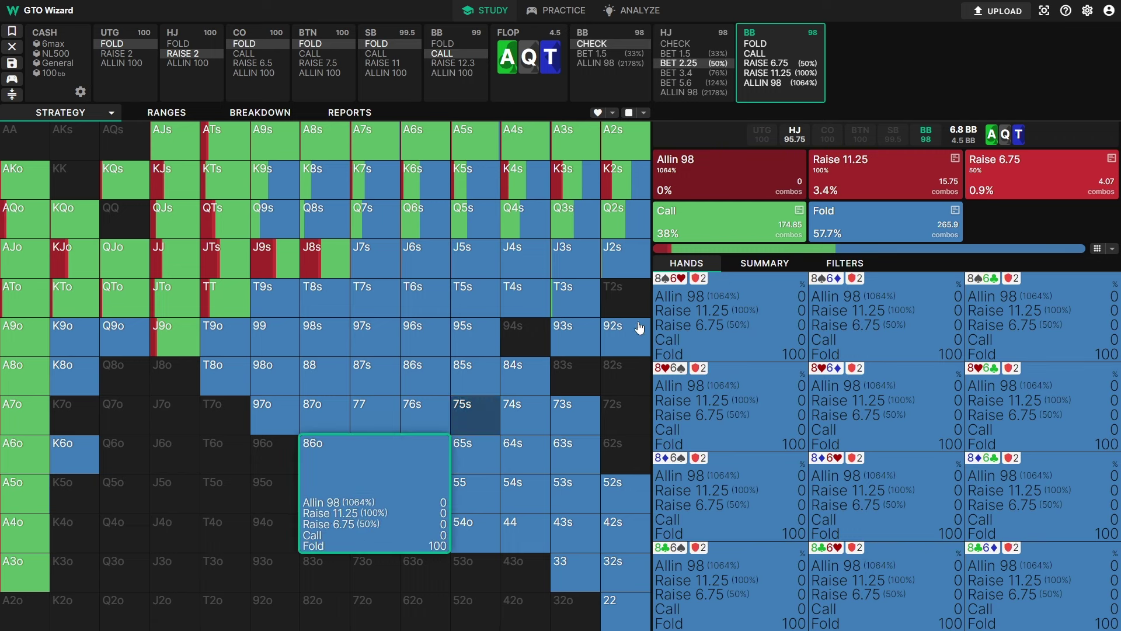
pyautogui.click(780, 266)
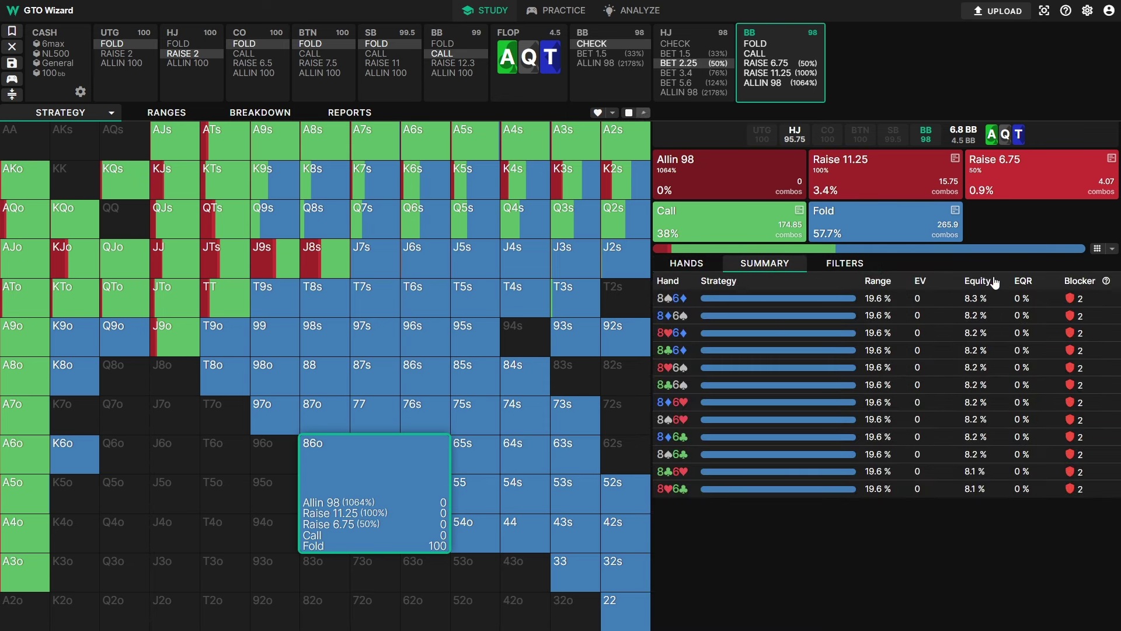
pyautogui.press('b')
pyautogui.moveTo(892, 285)
pyautogui.mouseDown()
pyautogui.moveTo(879, 284)
pyautogui.moveTo(848, 351)
pyautogui.moveTo(892, 289)
pyautogui.mouseUp()
pyautogui.press('b')
pyautogui.click(644, 113)
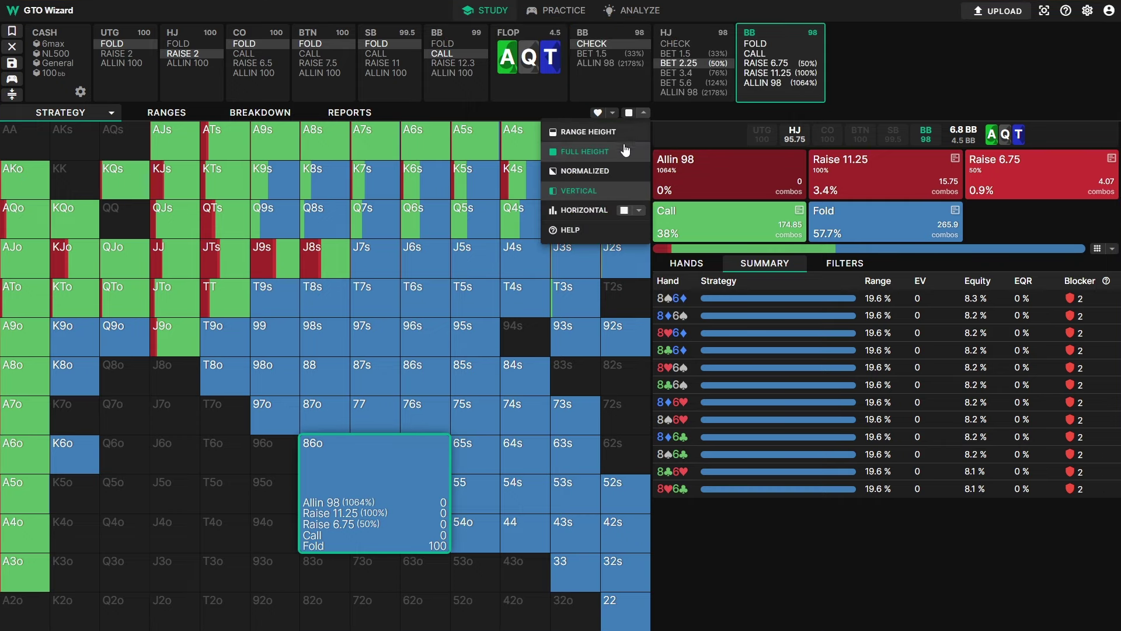
pyautogui.click(605, 175)
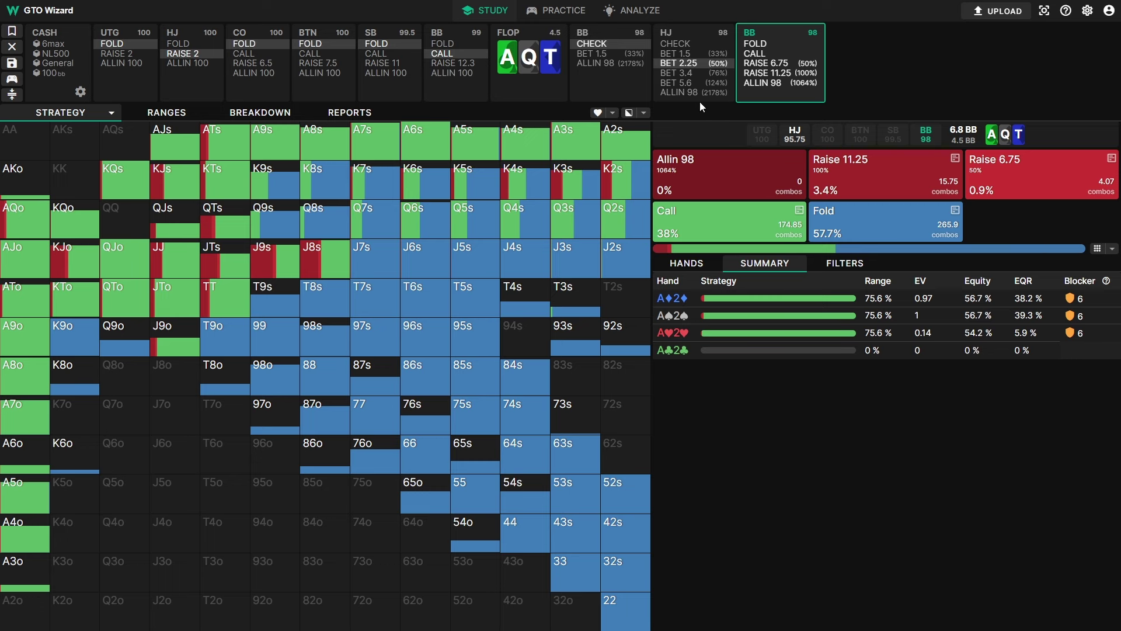
# Change the first flop card to the ace of diamonds.
pyautogui.click(544, 95)
pyautogui.click(431, 221)
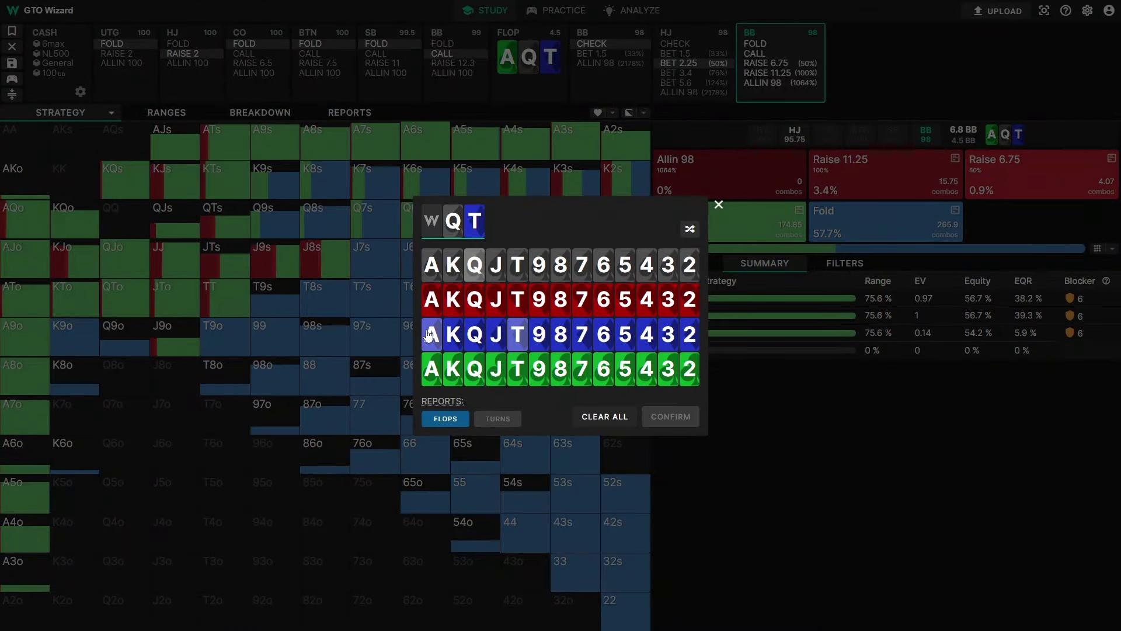
pyautogui.click(430, 335)
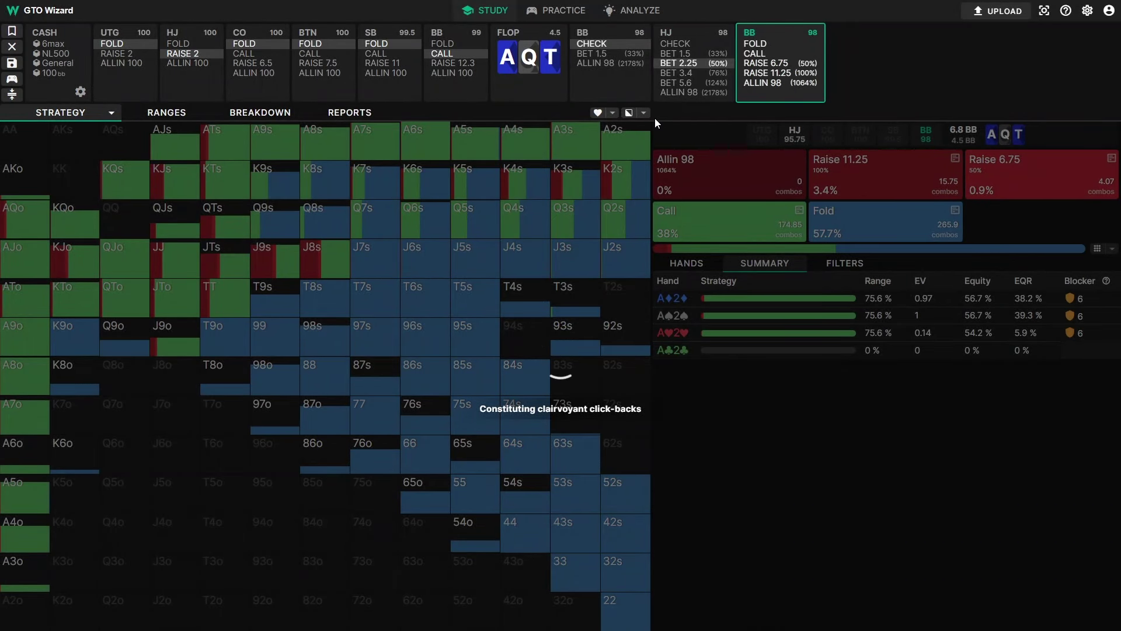
# Switch the grid to Horizontal combo bars and annotate the grid and 95s bars.
pyautogui.click(644, 113)
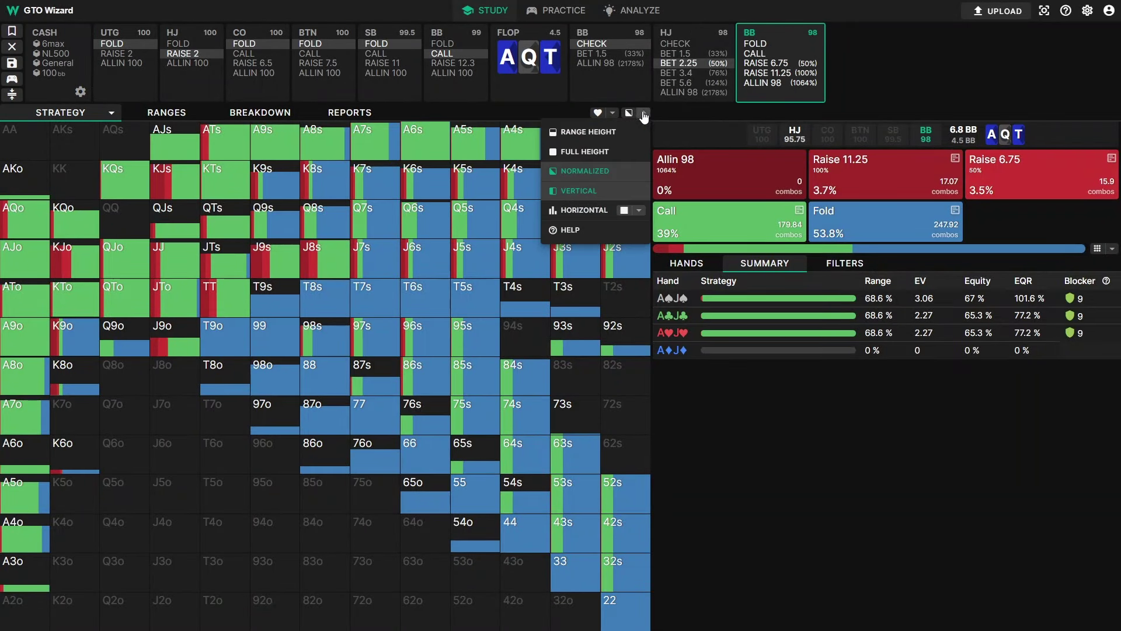
pyautogui.click(591, 217)
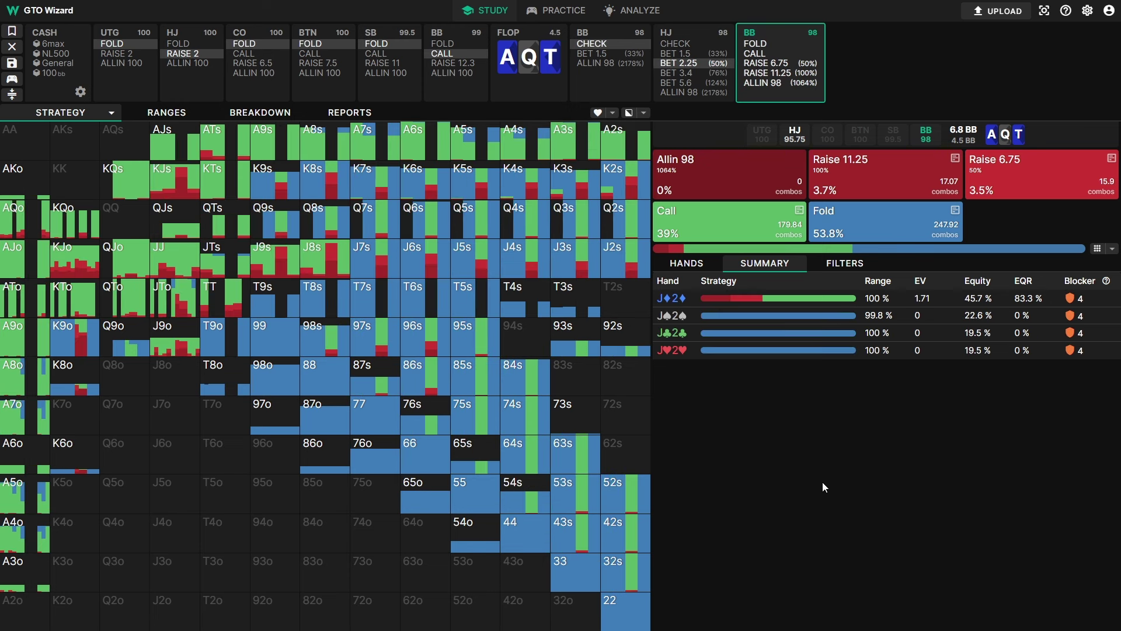
pyautogui.press('b')
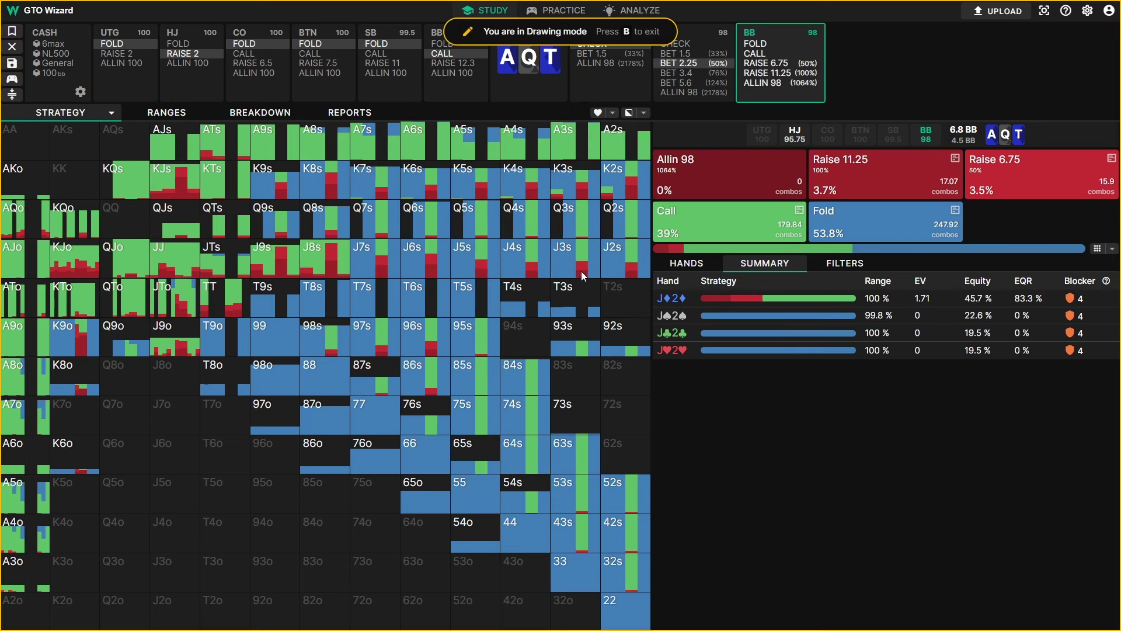
pyautogui.moveTo(572, 138)
pyautogui.mouseDown()
pyautogui.moveTo(202, 121)
pyautogui.moveTo(289, 628)
pyautogui.moveTo(689, 228)
pyautogui.moveTo(540, 111)
pyautogui.mouseUp()
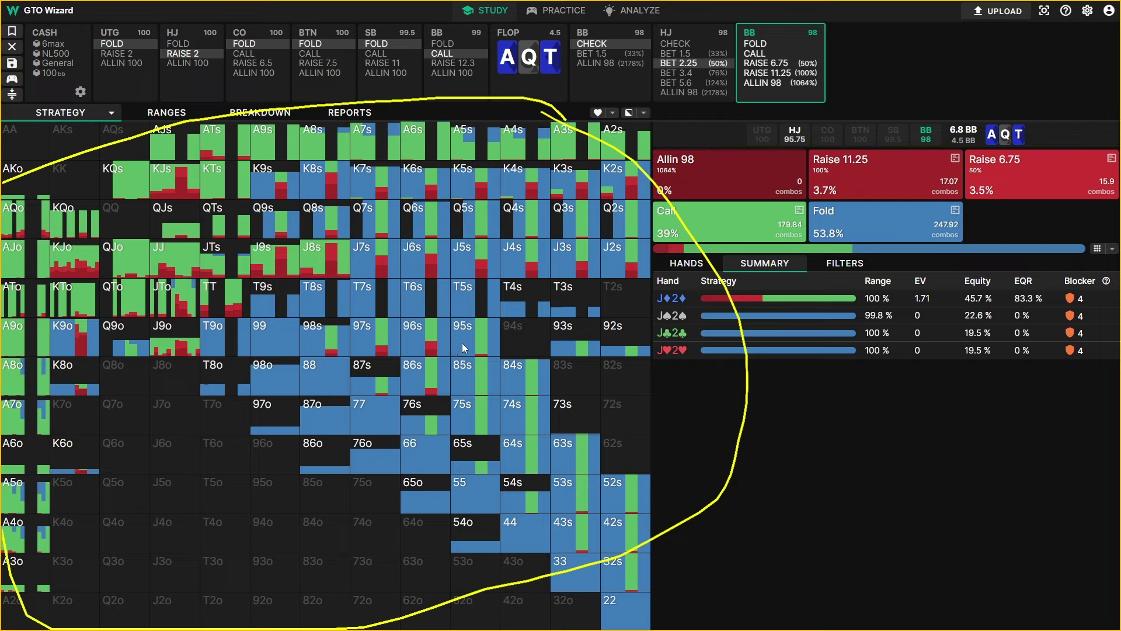
pyautogui.press('Escape')
pyautogui.moveTo(465, 350)
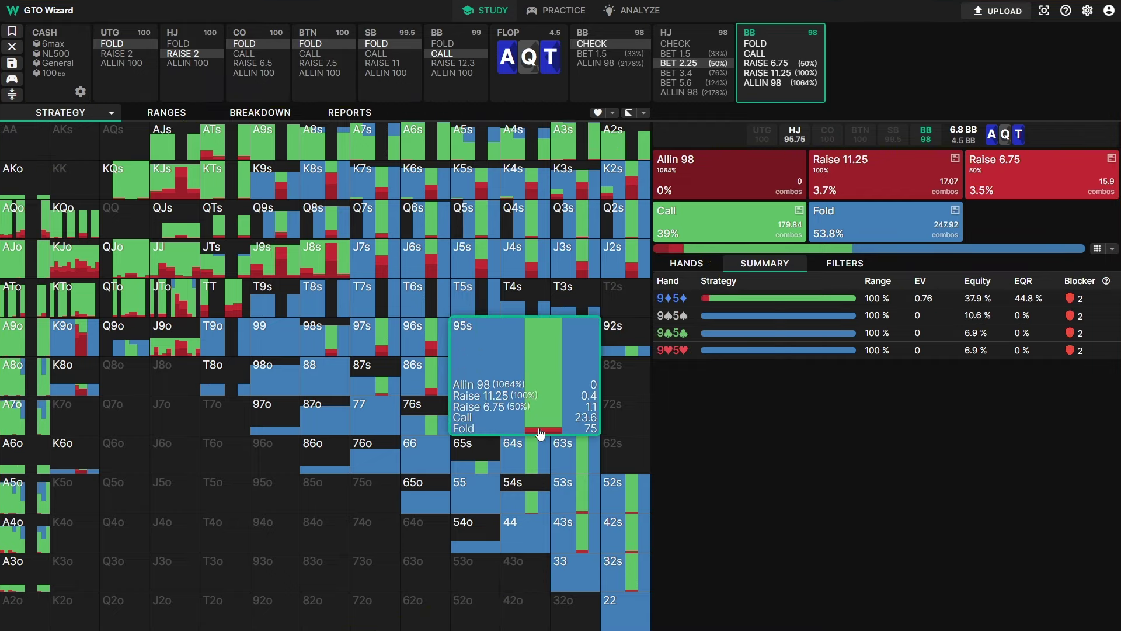
pyautogui.press('b')
pyautogui.moveTo(544, 429)
pyautogui.mouseDown()
pyautogui.moveTo(545, 324)
pyautogui.moveTo(580, 419)
pyautogui.mouseUp()
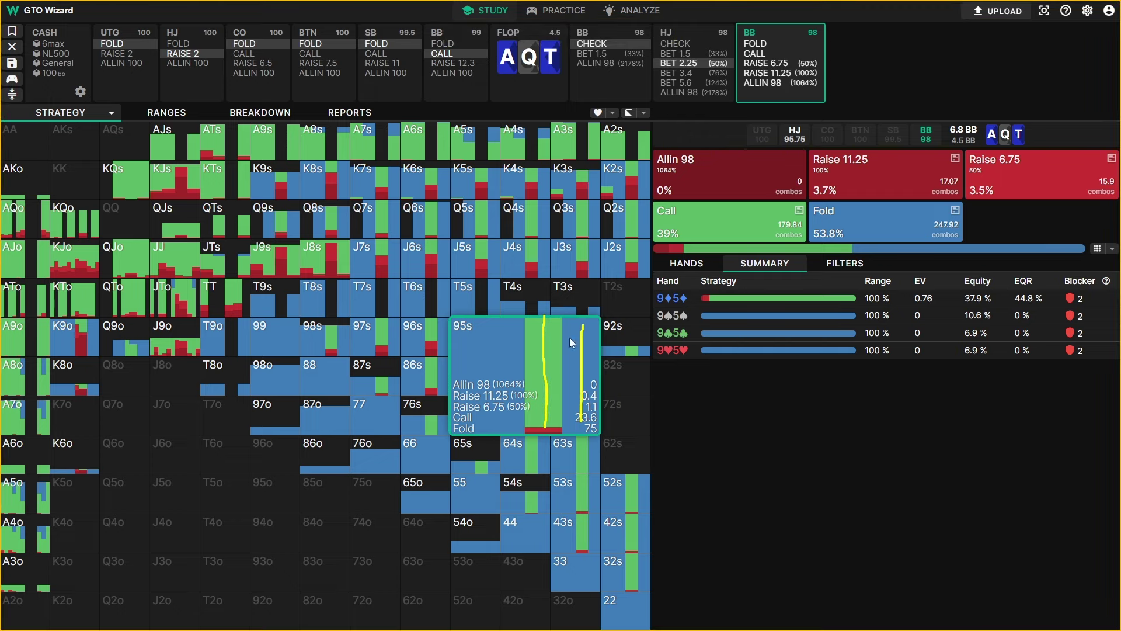
pyautogui.press('b')
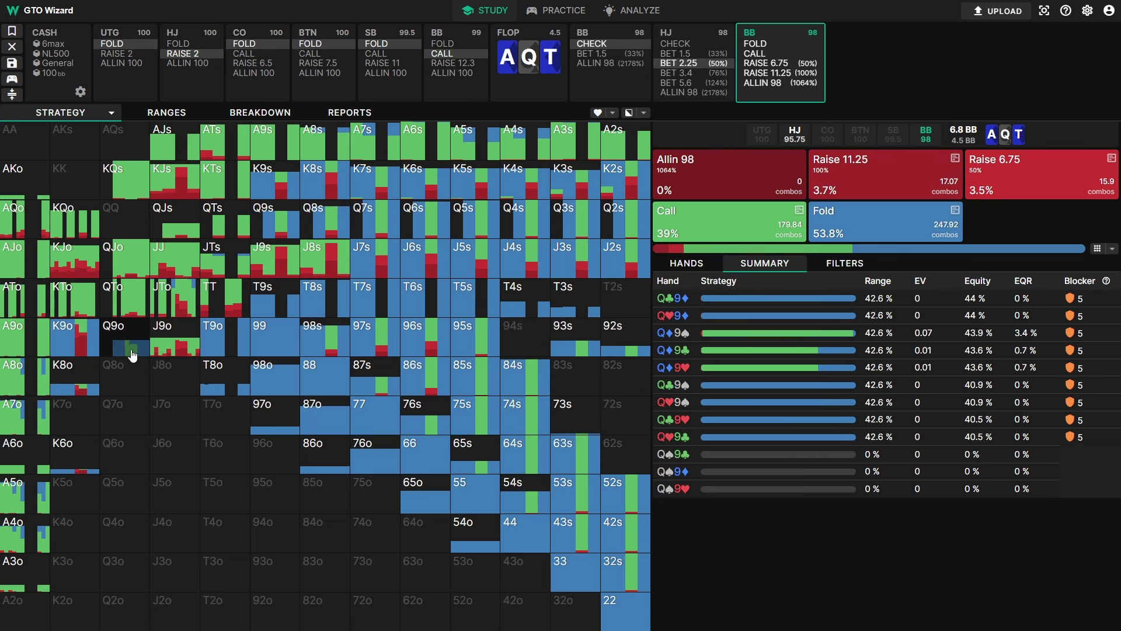
pyautogui.moveTo(133, 355)
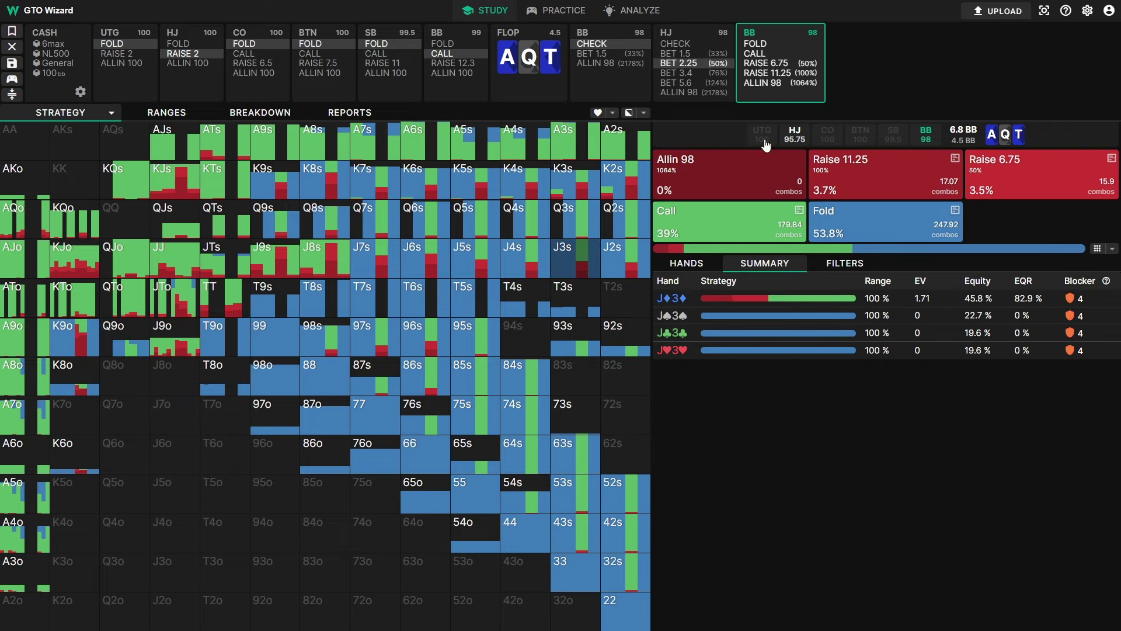
# Restore Vertical grouped bars, check the display help, and open the Filters tab.
pyautogui.click(644, 113)
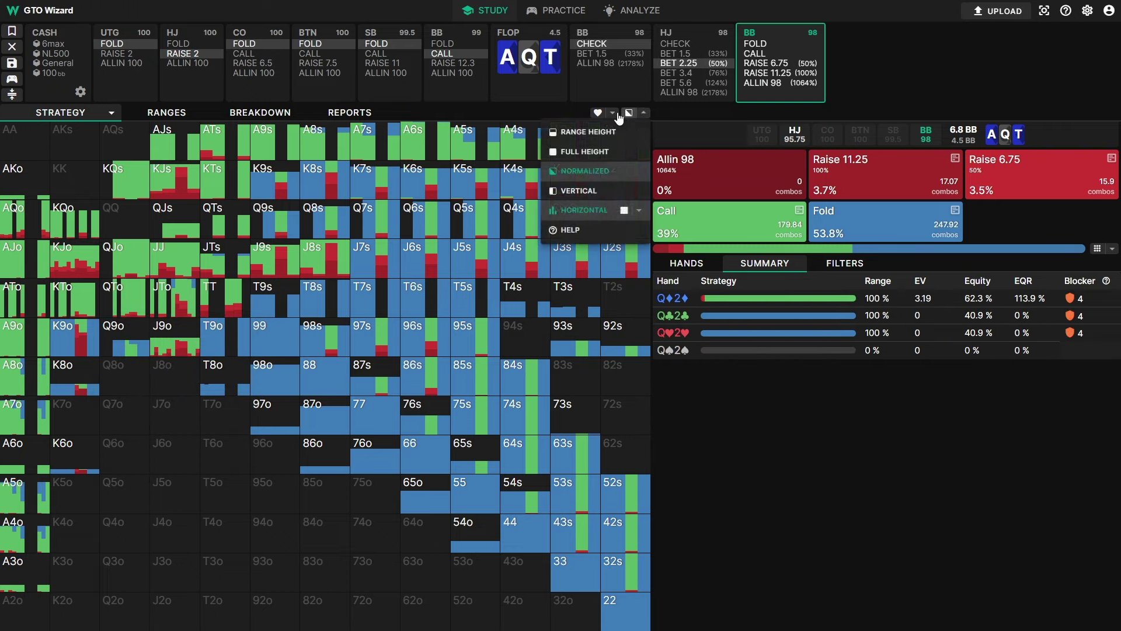
pyautogui.click(600, 199)
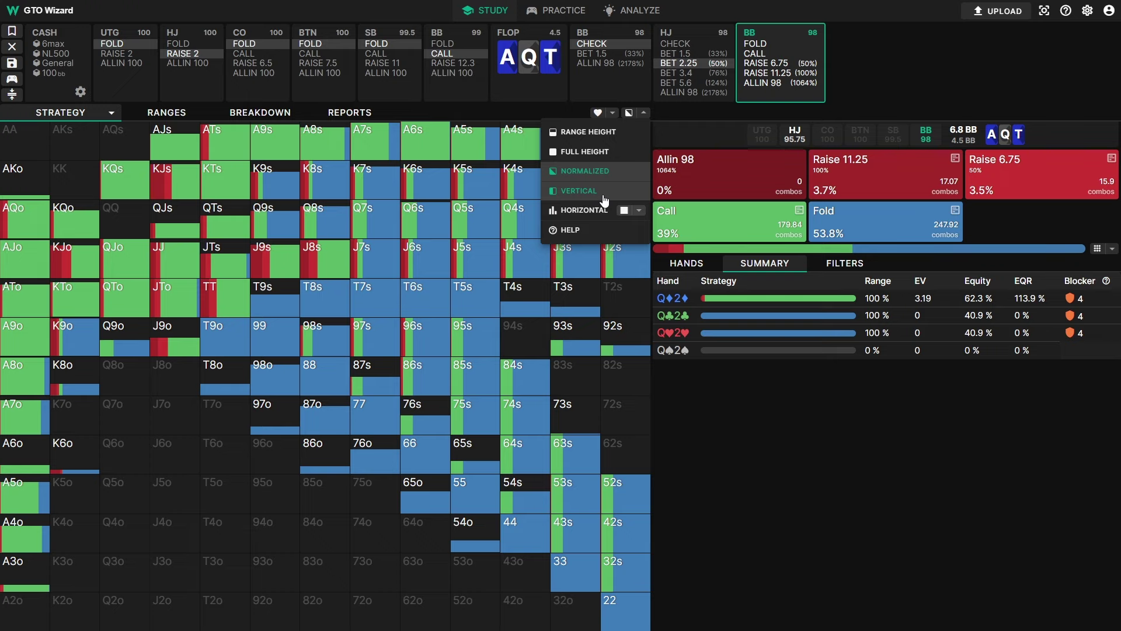
pyautogui.moveTo(629, 112)
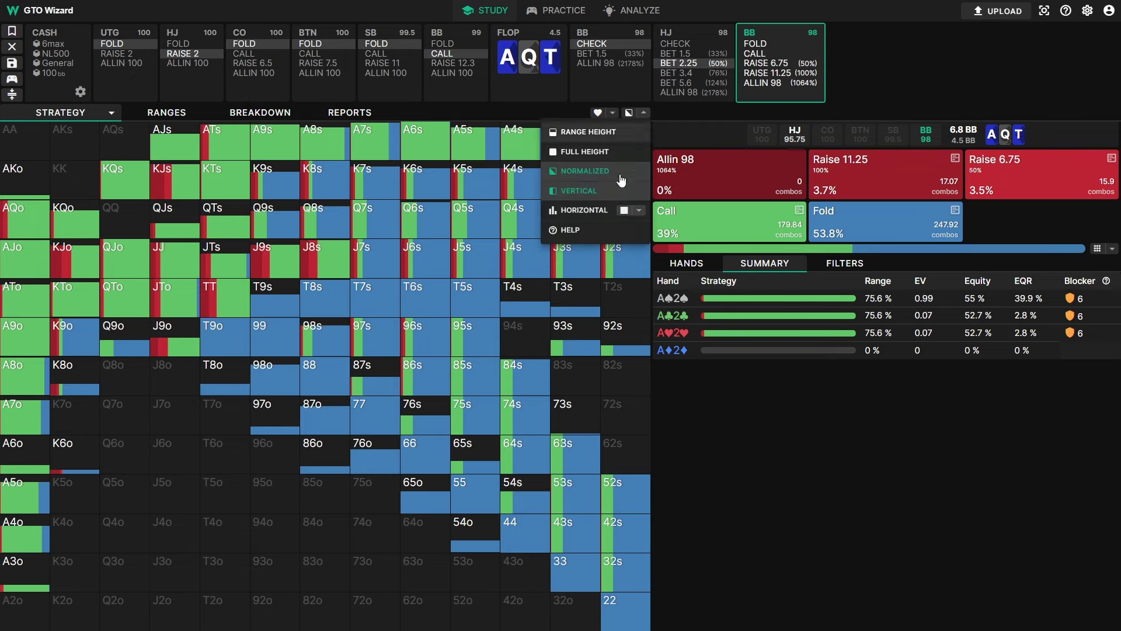
pyautogui.click(591, 233)
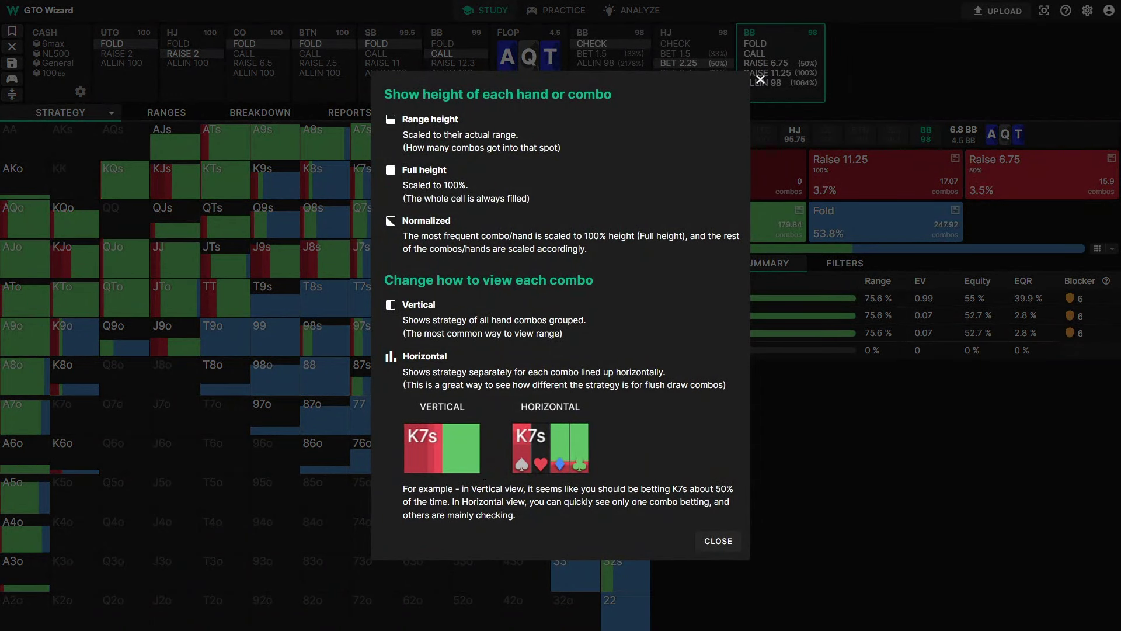
pyautogui.click(945, 54)
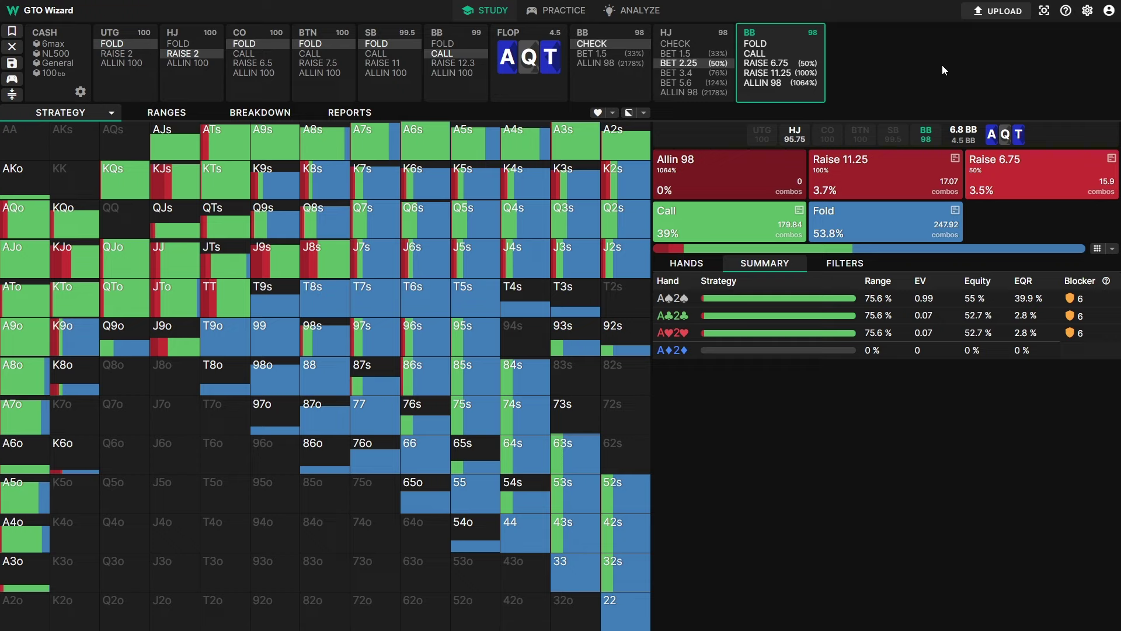
pyautogui.click(849, 270)
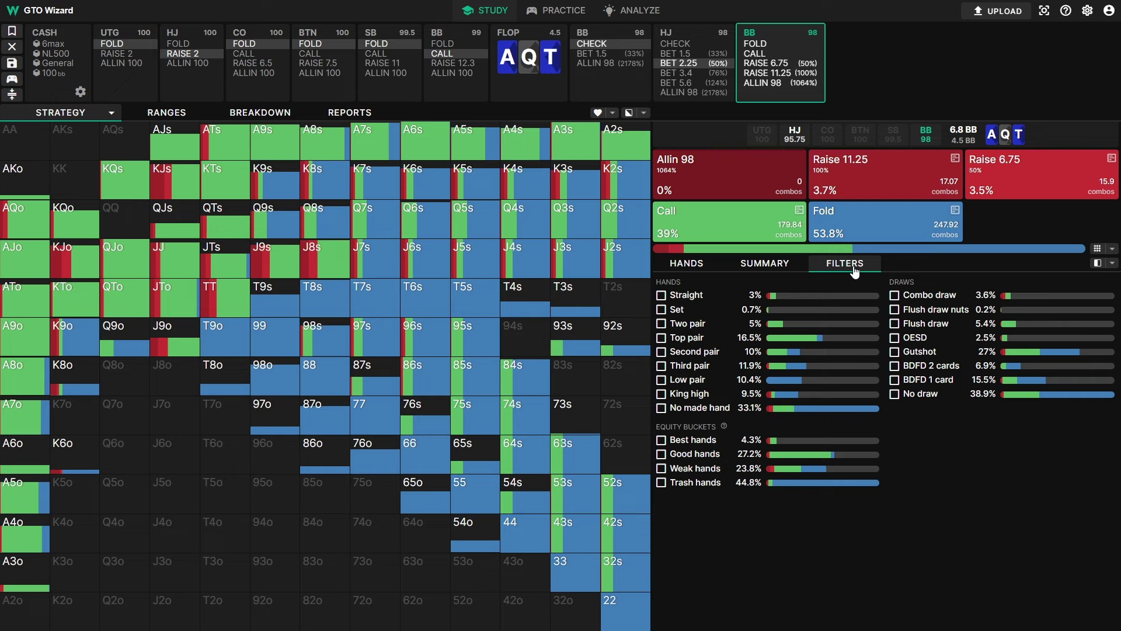
pyautogui.moveTo(820, 345)
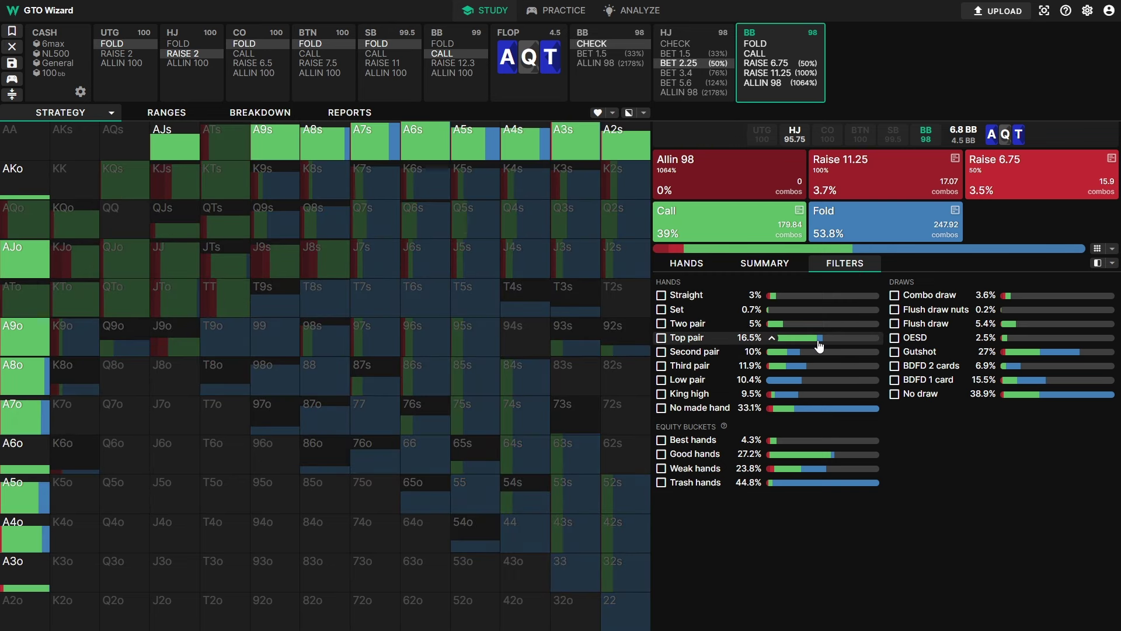
pyautogui.click(820, 346)
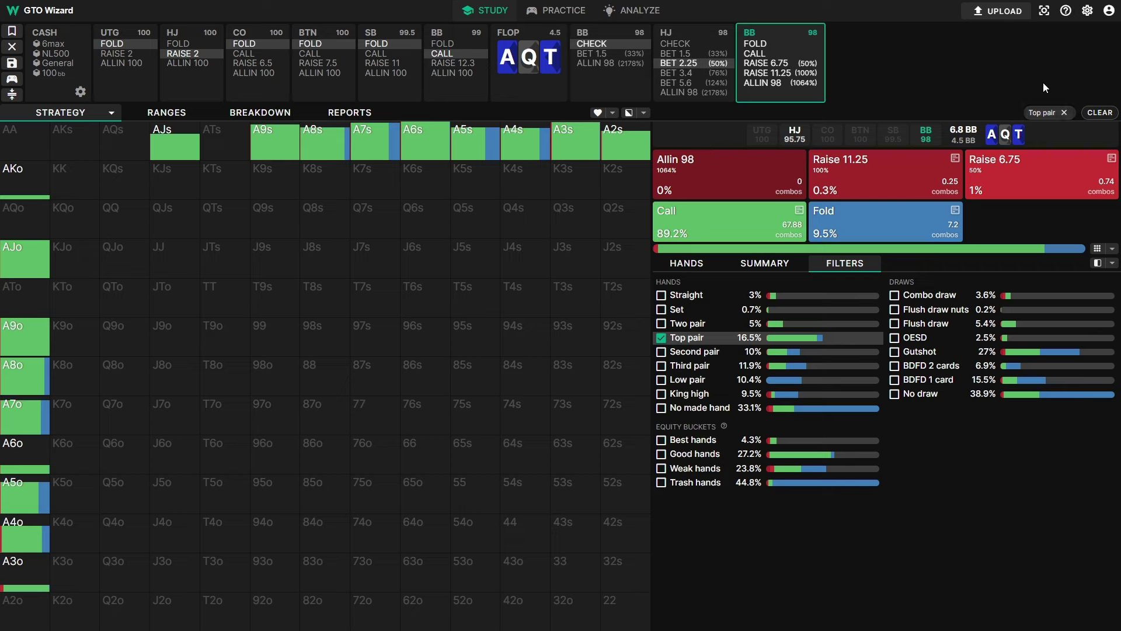
pyautogui.press('b')
pyautogui.moveTo(1051, 89)
pyautogui.mouseDown()
pyautogui.moveTo(1019, 94)
pyautogui.moveTo(1040, 145)
pyautogui.moveTo(1113, 140)
pyautogui.moveTo(1075, 85)
pyautogui.mouseUp()
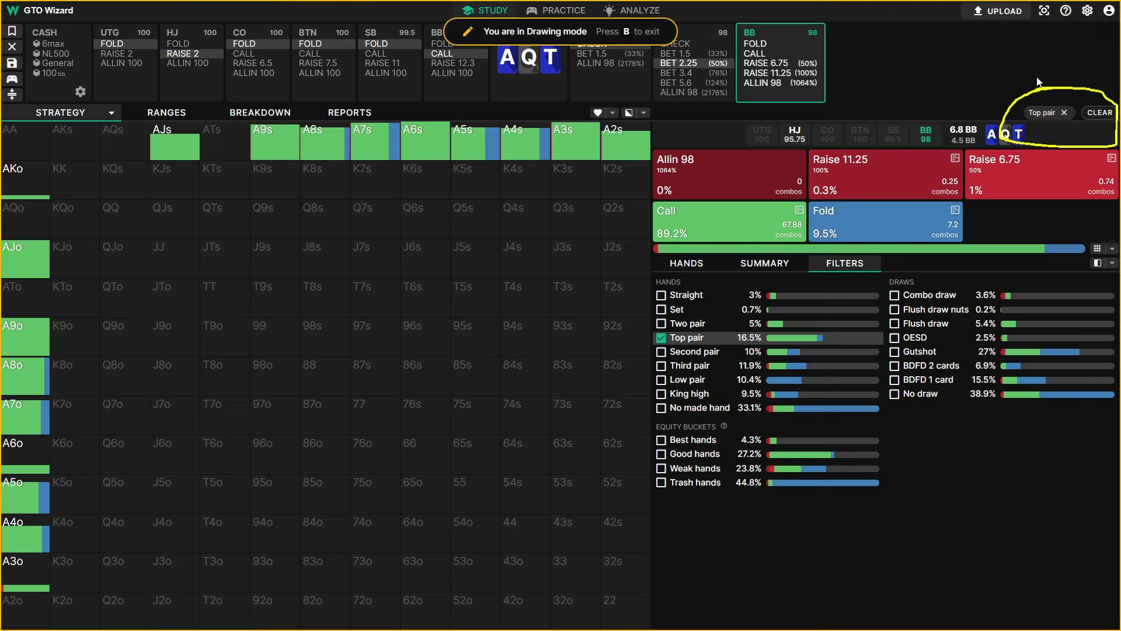
pyautogui.press('b')
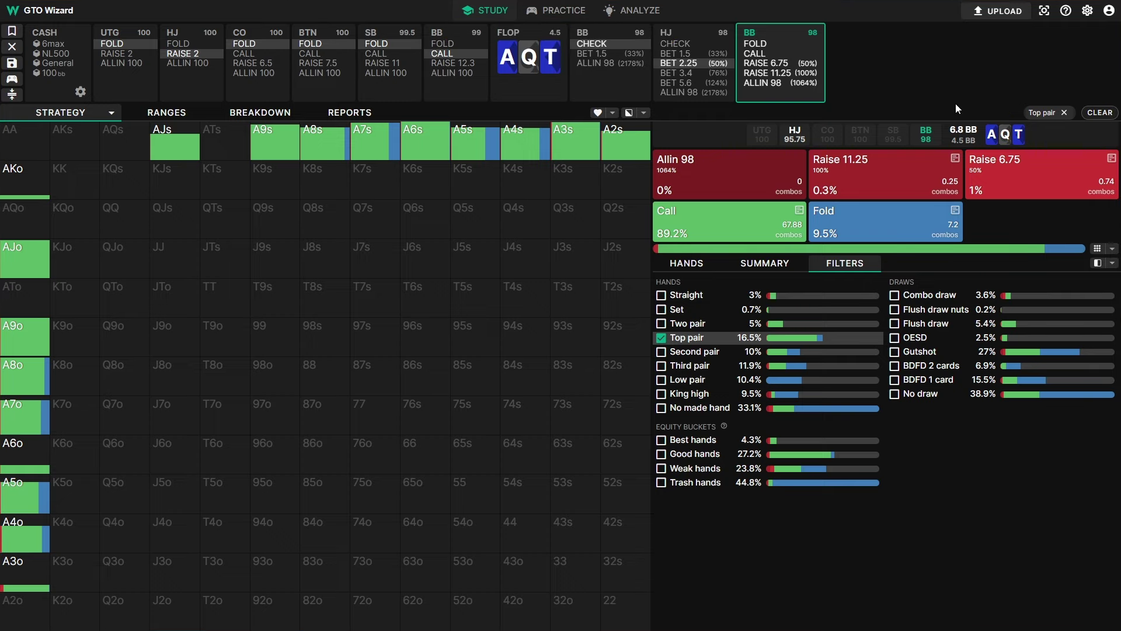
pyautogui.click(876, 232)
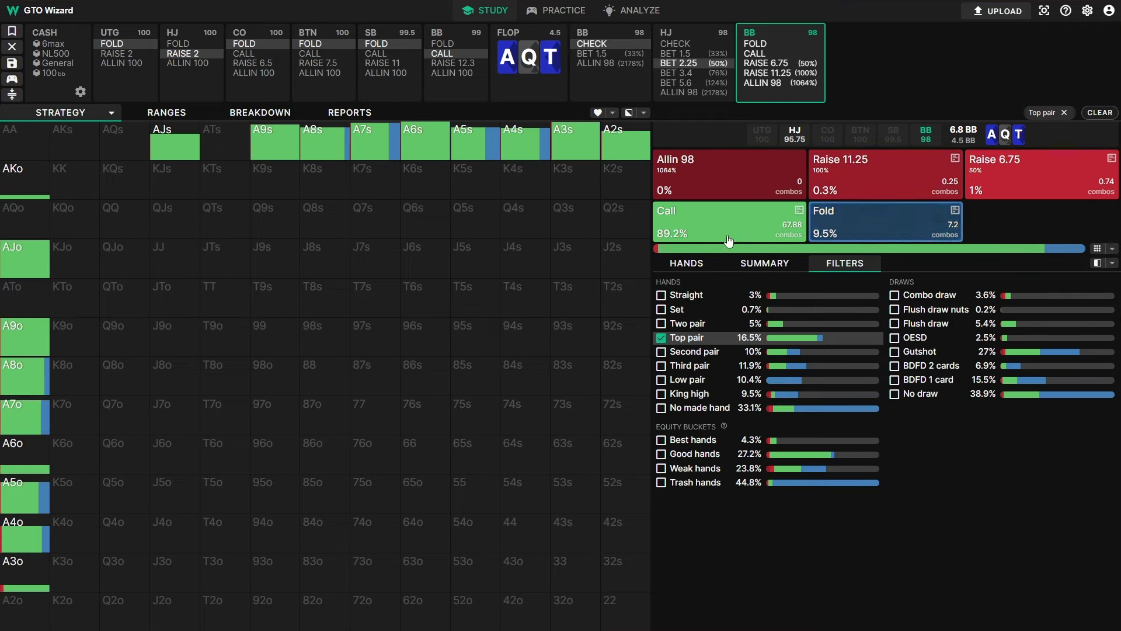
pyautogui.click(710, 324)
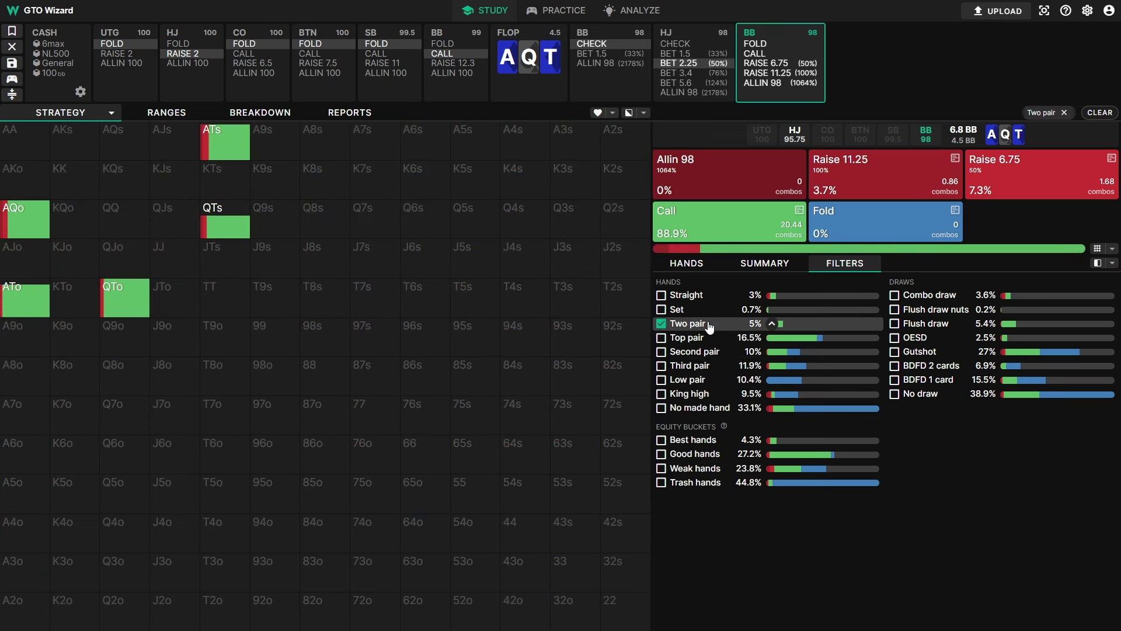
pyautogui.click(695, 296)
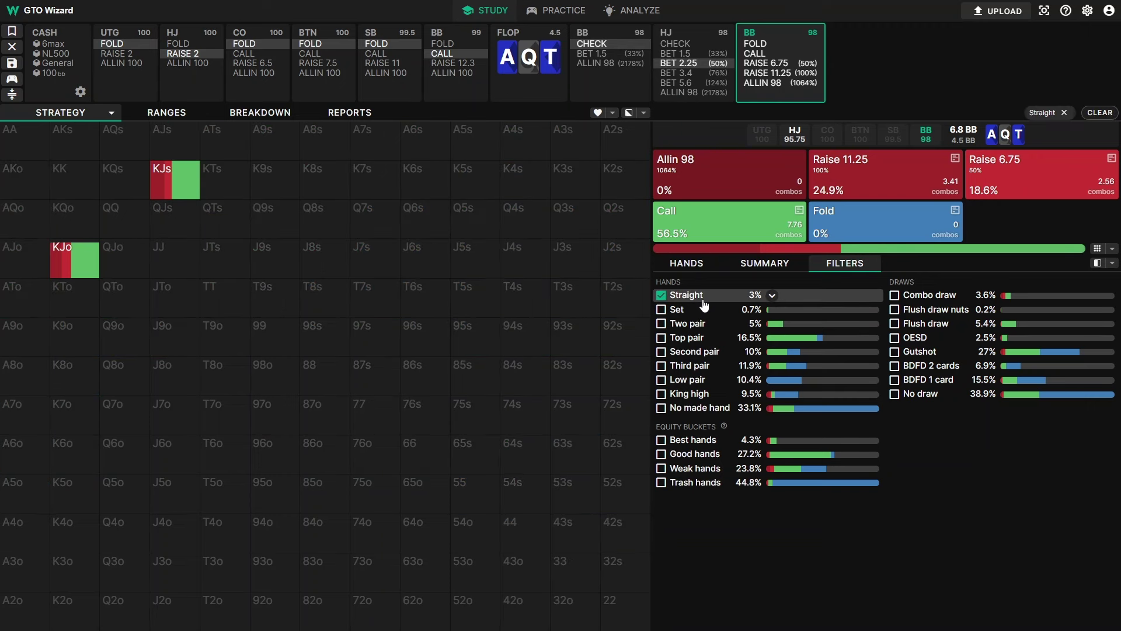
pyautogui.click(704, 304)
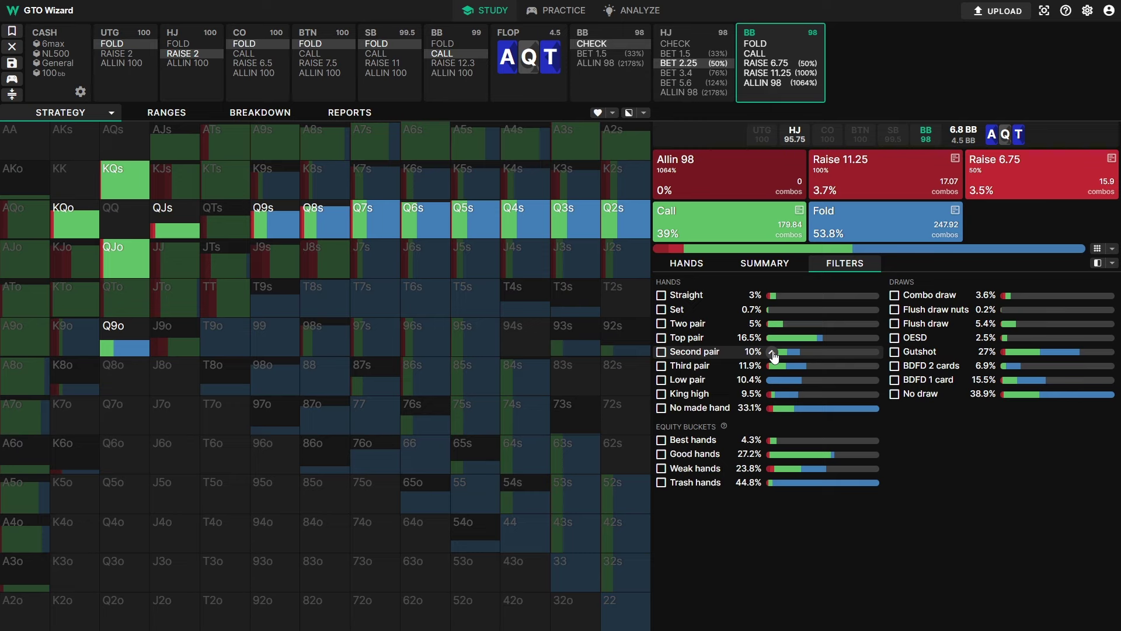
pyautogui.click(772, 352)
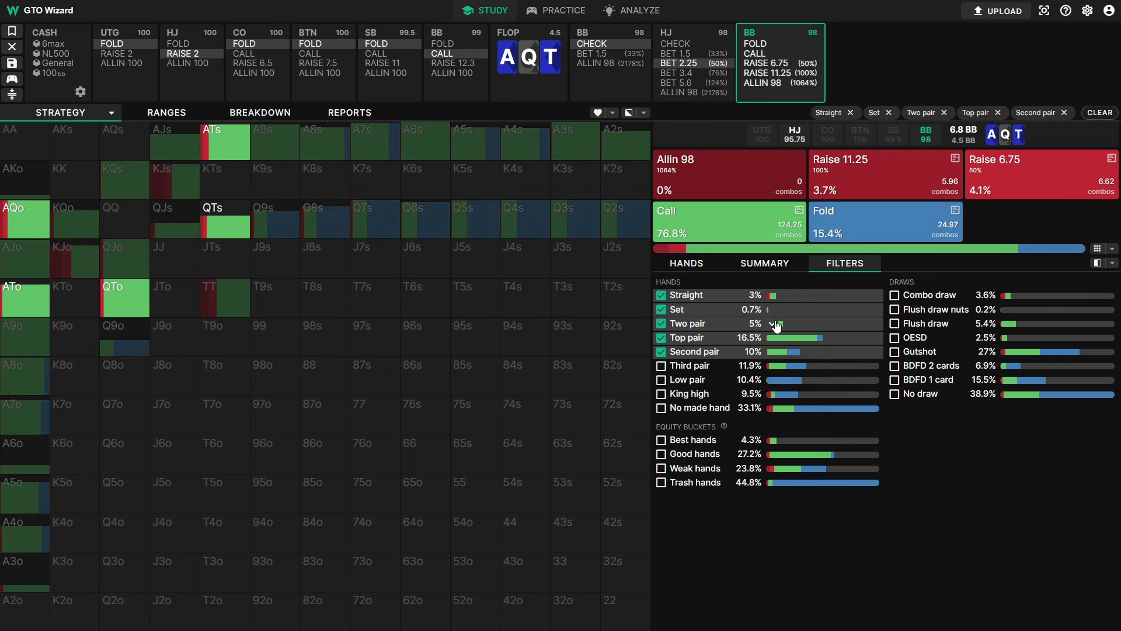
pyautogui.click(776, 324)
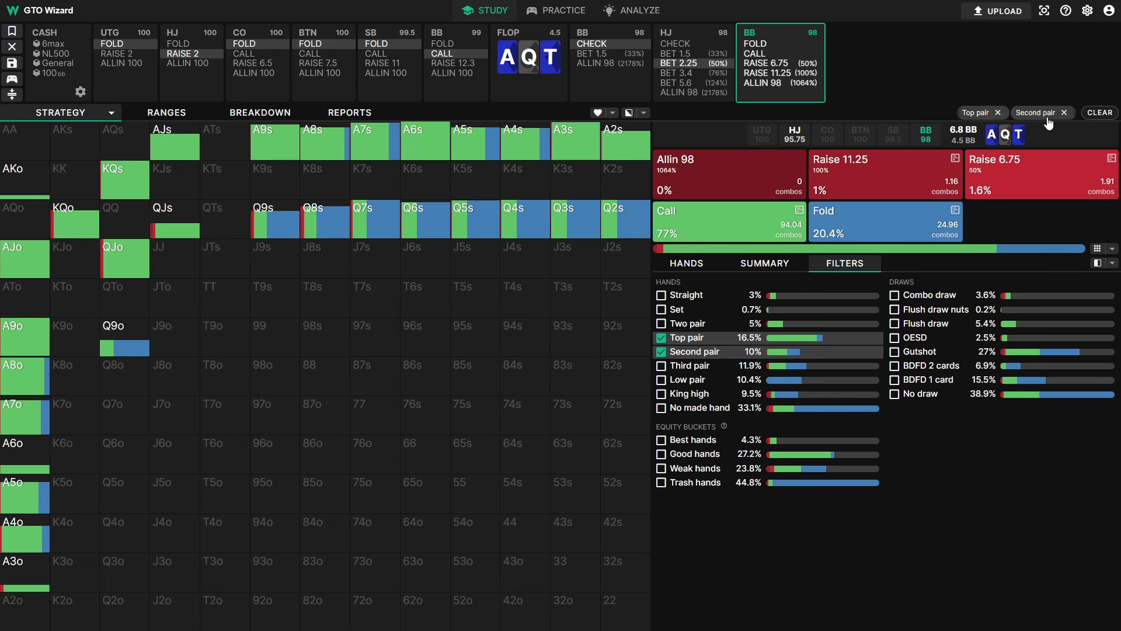
pyautogui.click(1100, 112)
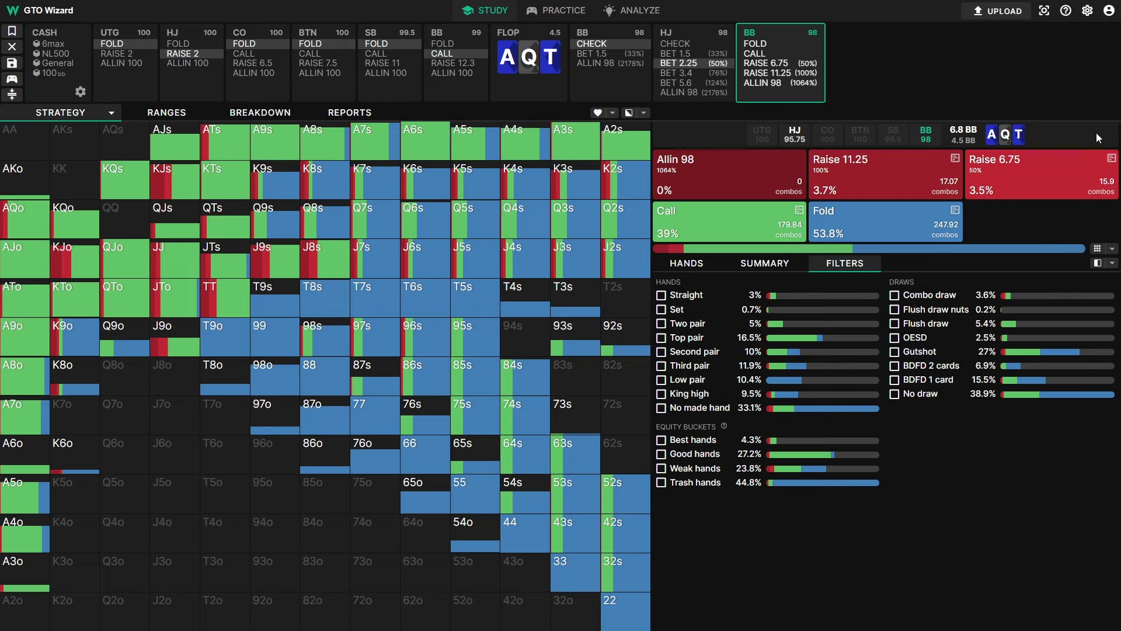
# Filter the grid to Raise 11.25 and Raise 6.75 frequencies within Best hands.
pyautogui.click(902, 174)
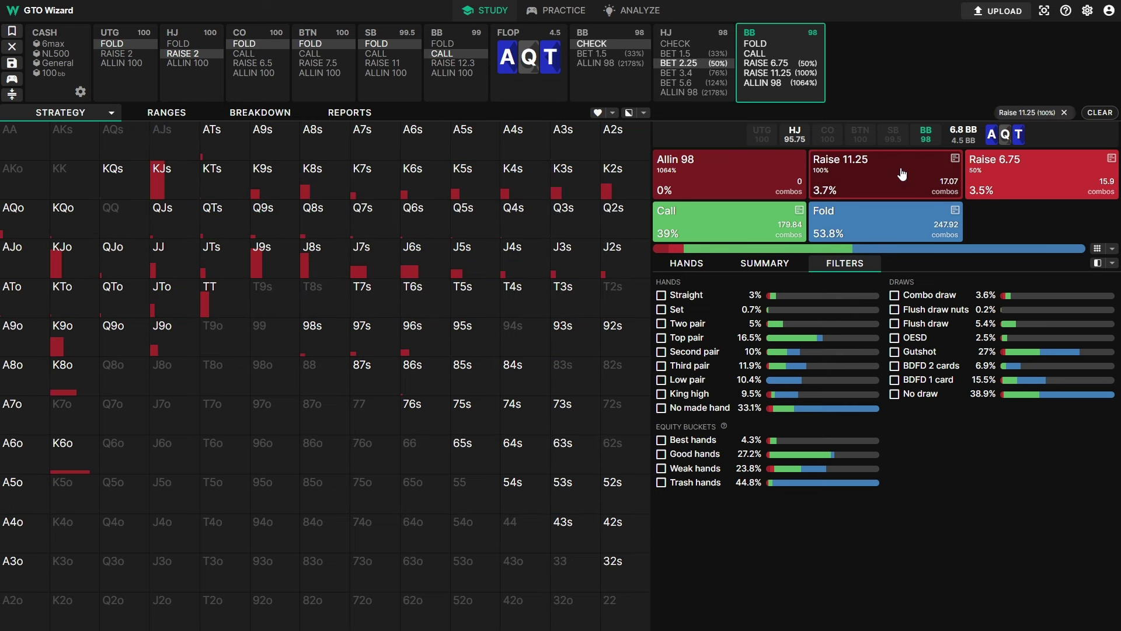
pyautogui.click(1003, 181)
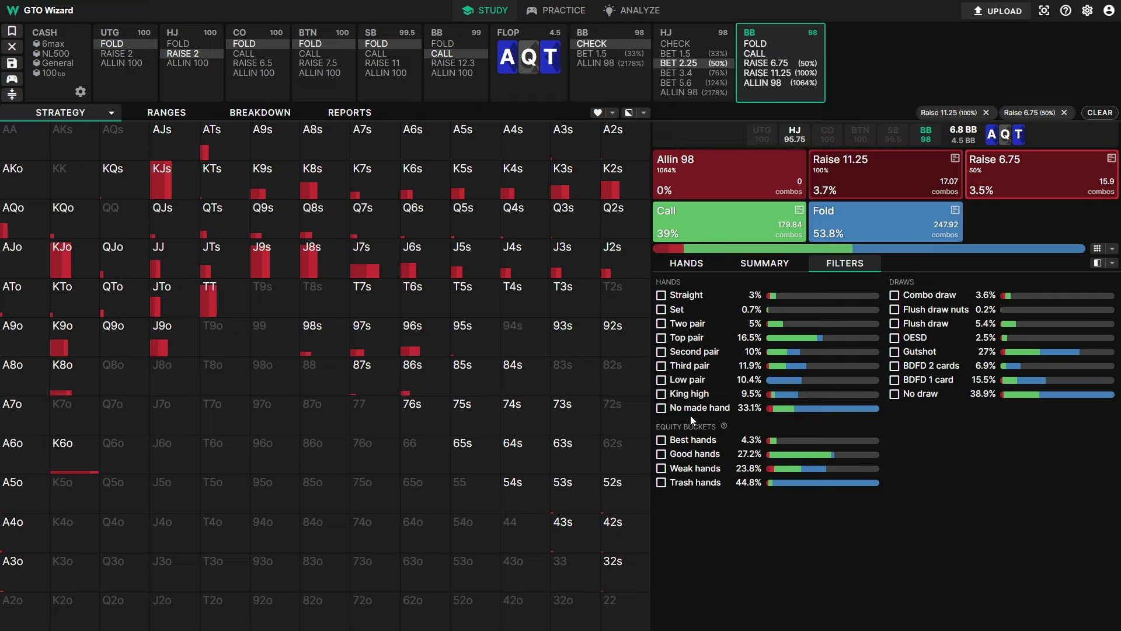
pyautogui.moveTo(725, 427)
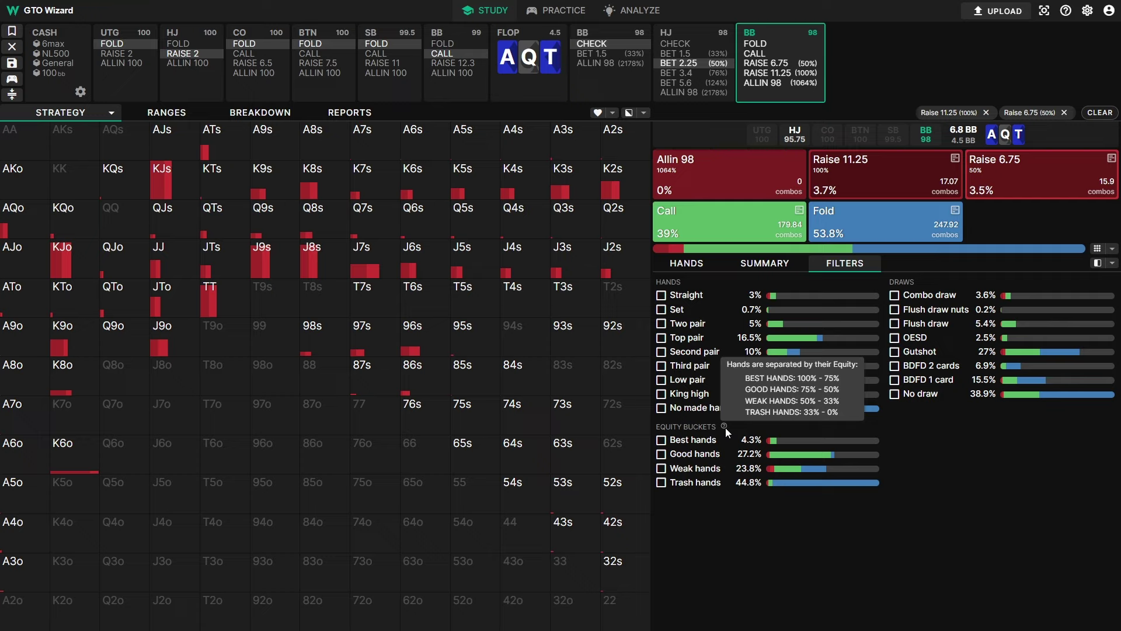
pyautogui.click(662, 441)
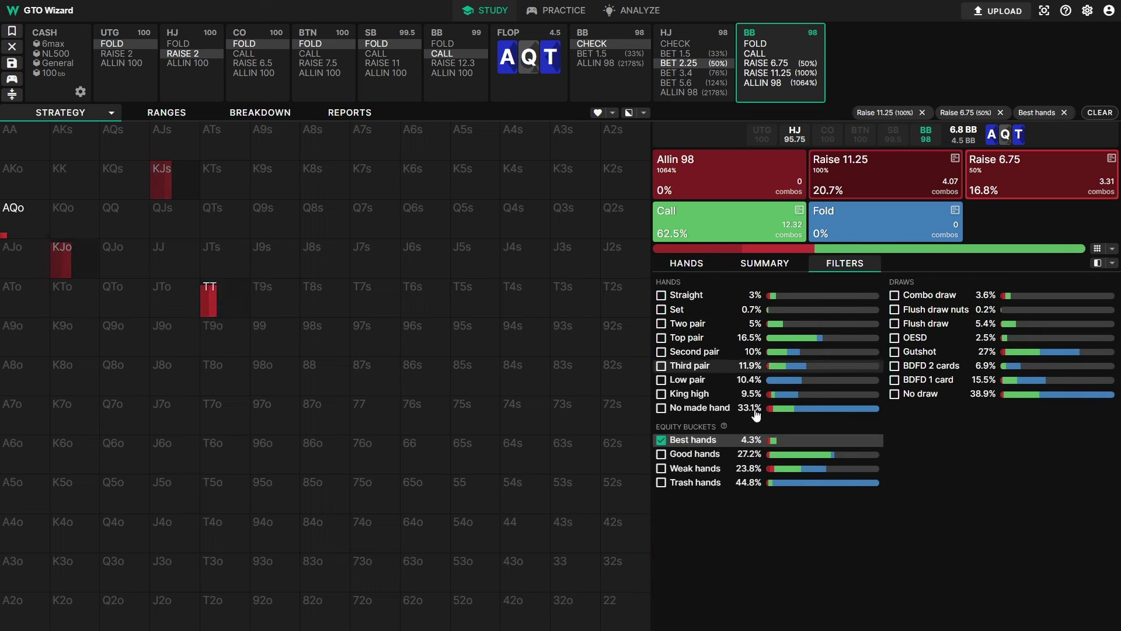
# Swap Best hands for Trash and Weak hands, then clear every filter.
pyautogui.click(662, 440)
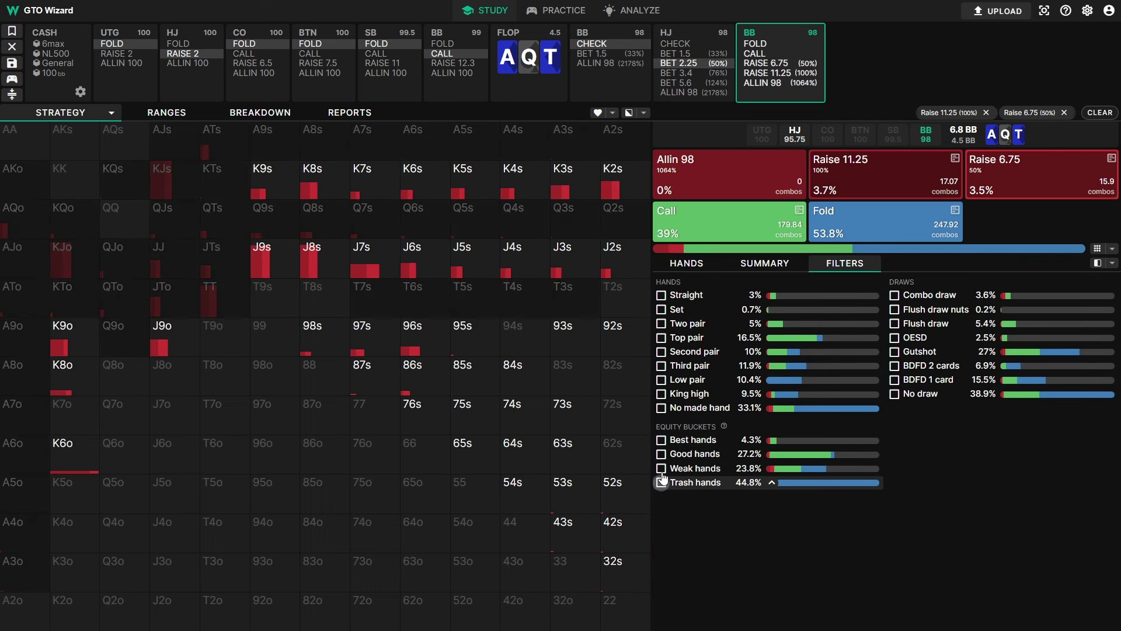
pyautogui.click(662, 483)
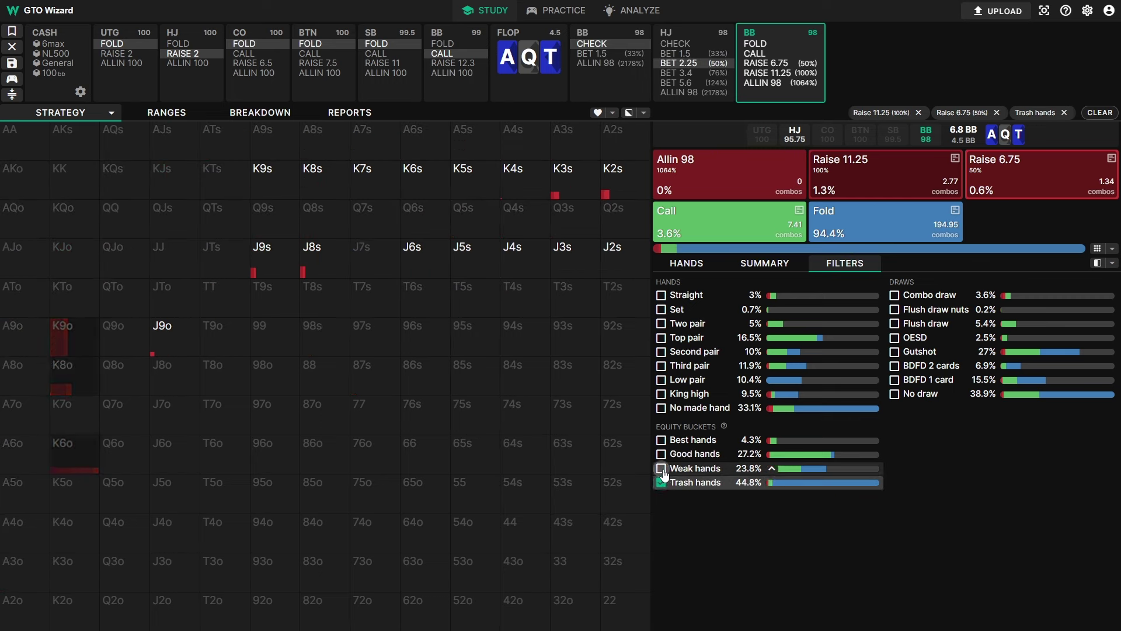
pyautogui.click(662, 468)
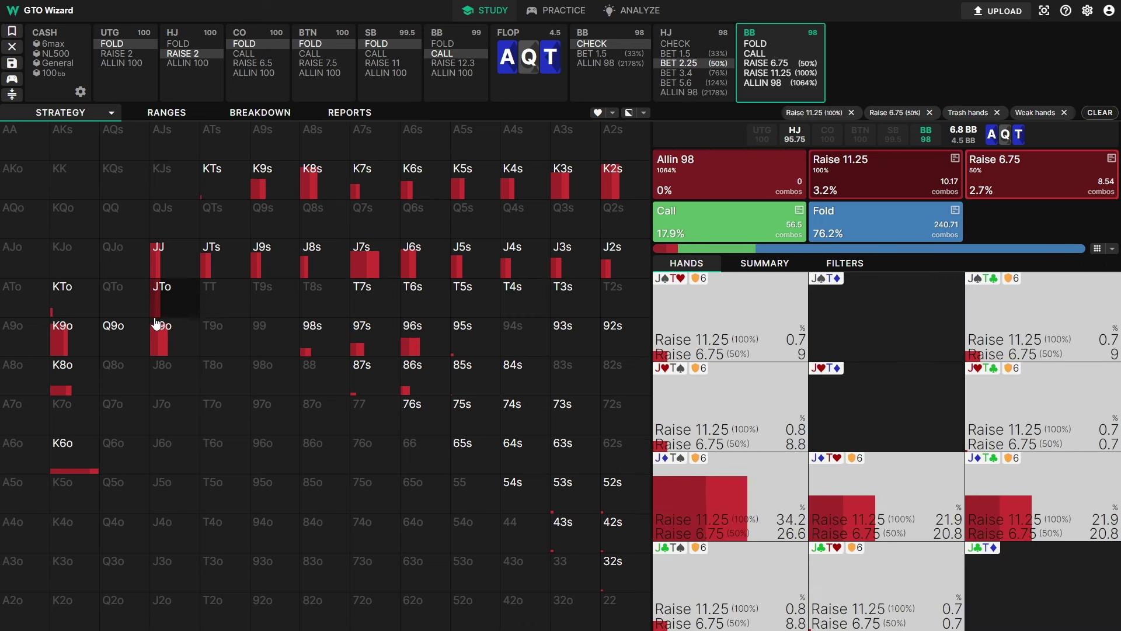
pyautogui.press('Escape')
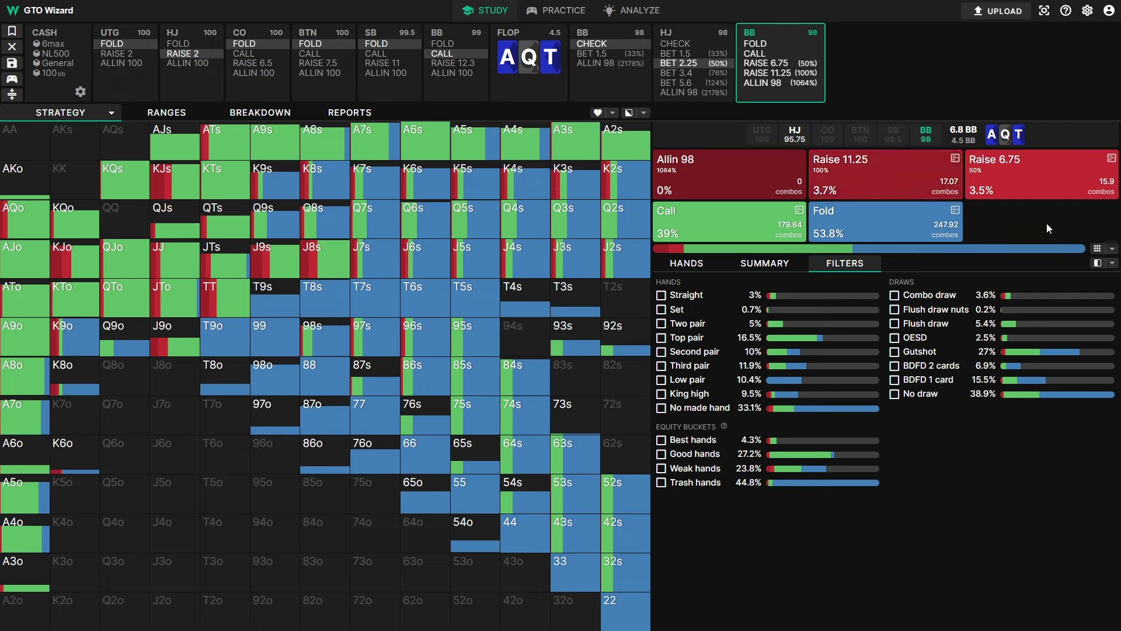
# Switch to the Simple action view and briefly isolate the raising hands.
pyautogui.click(1113, 248)
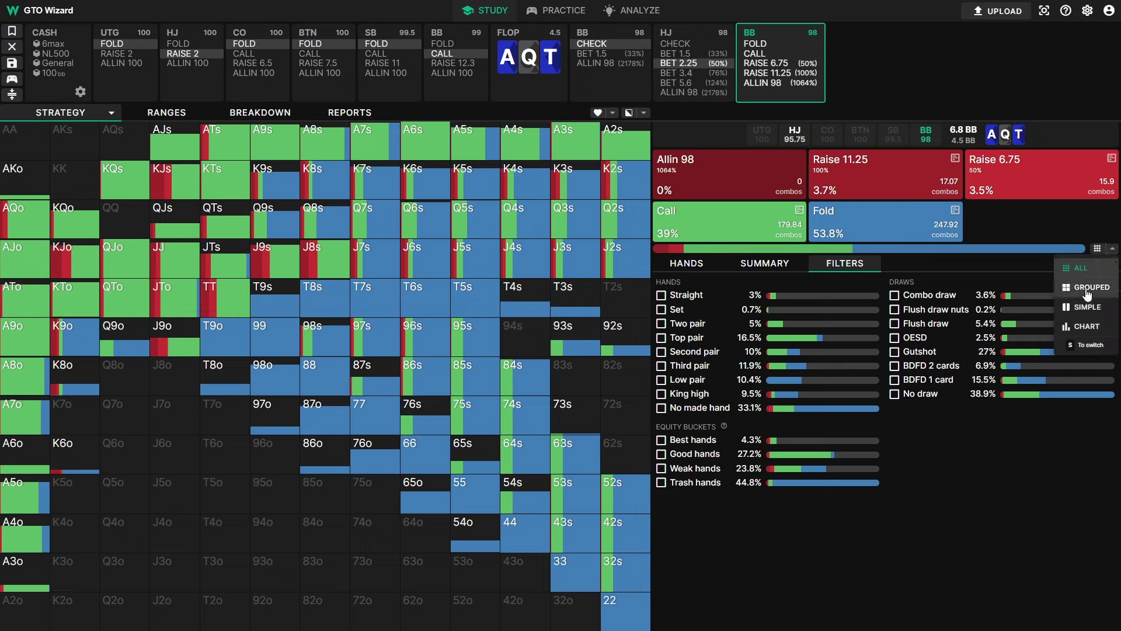
pyautogui.click(1092, 308)
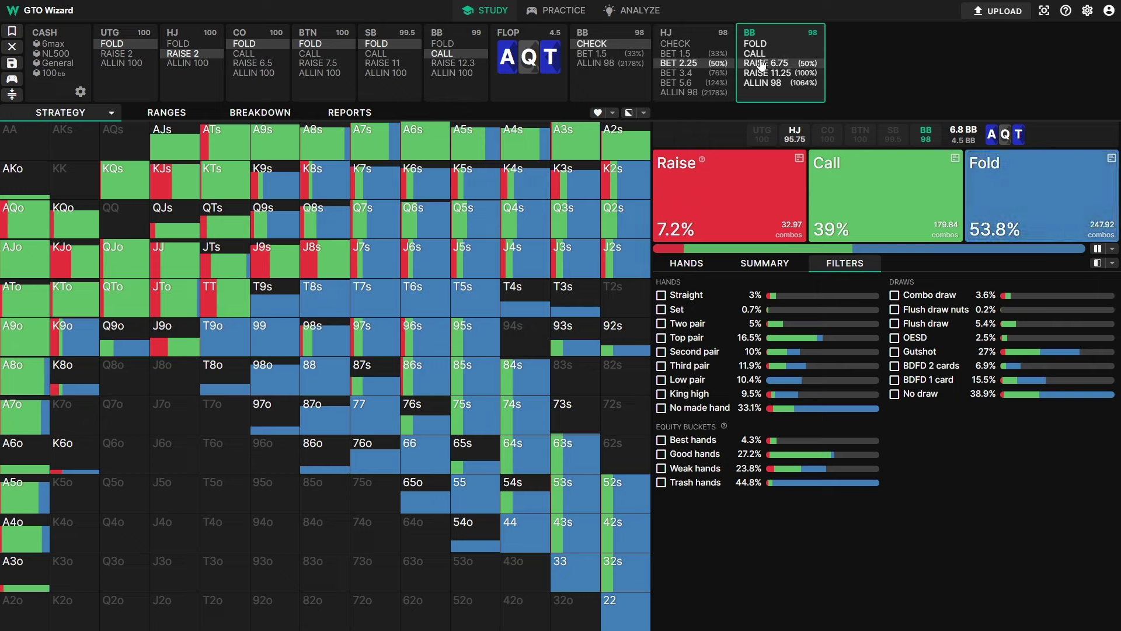
pyautogui.click(712, 192)
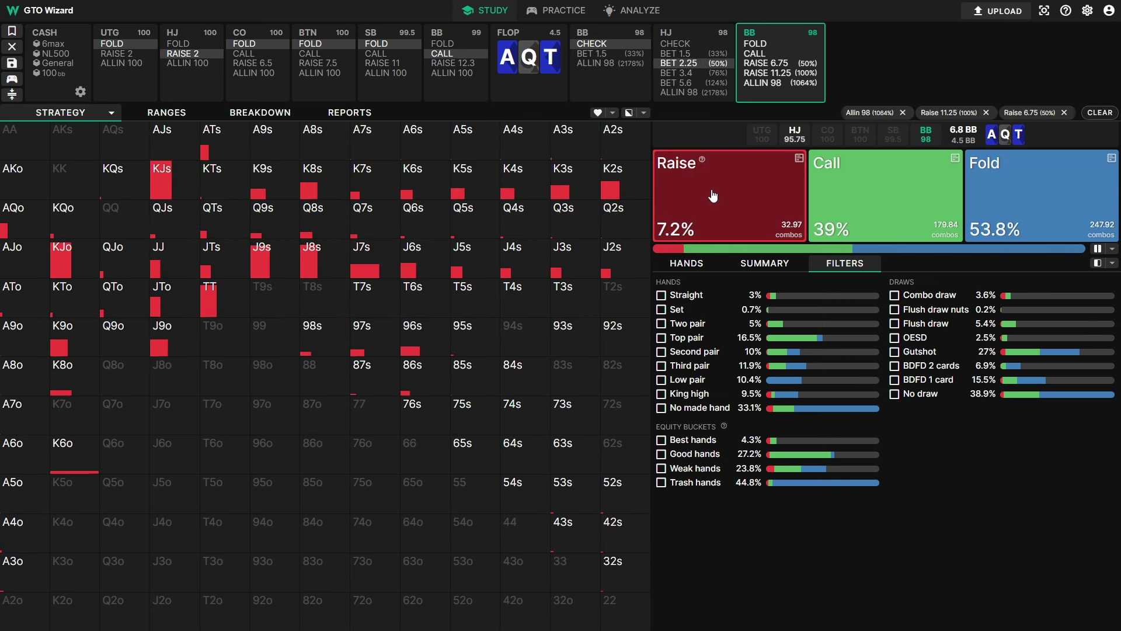
pyautogui.click(713, 196)
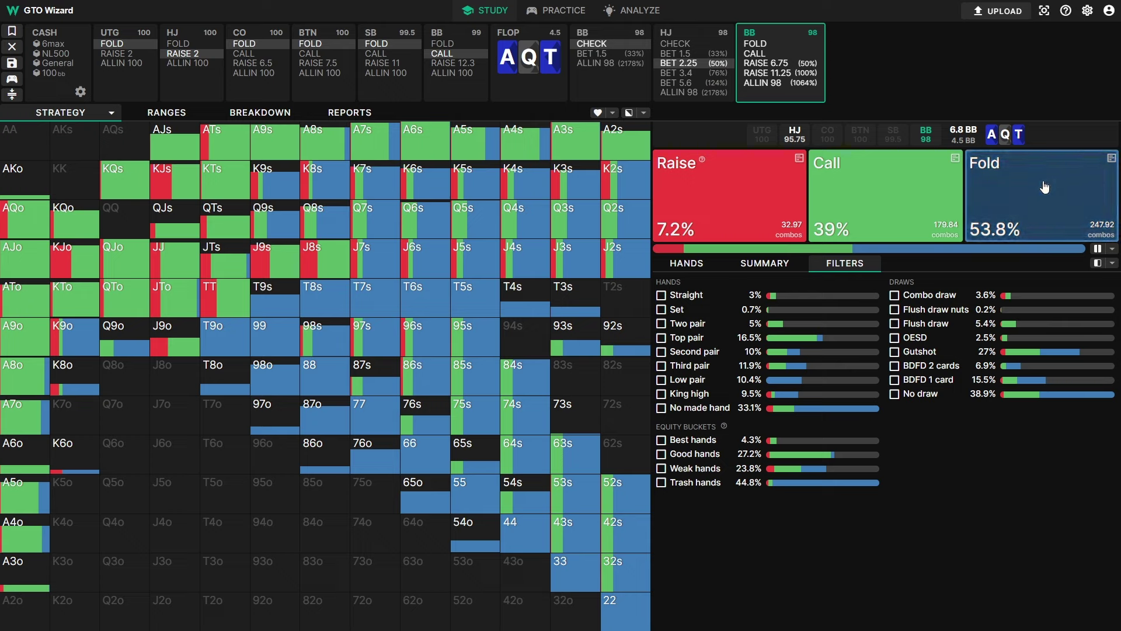
# View actions as a full-screen bar Chart, then press S for Grouped sizes.
pyautogui.click(1113, 248)
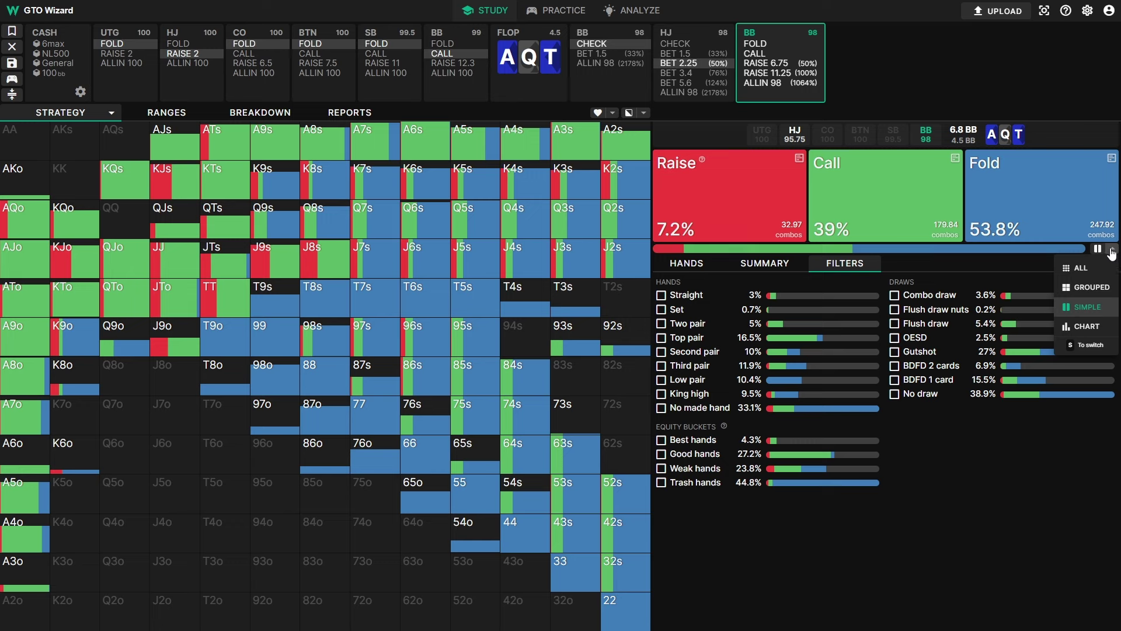
pyautogui.click(1087, 326)
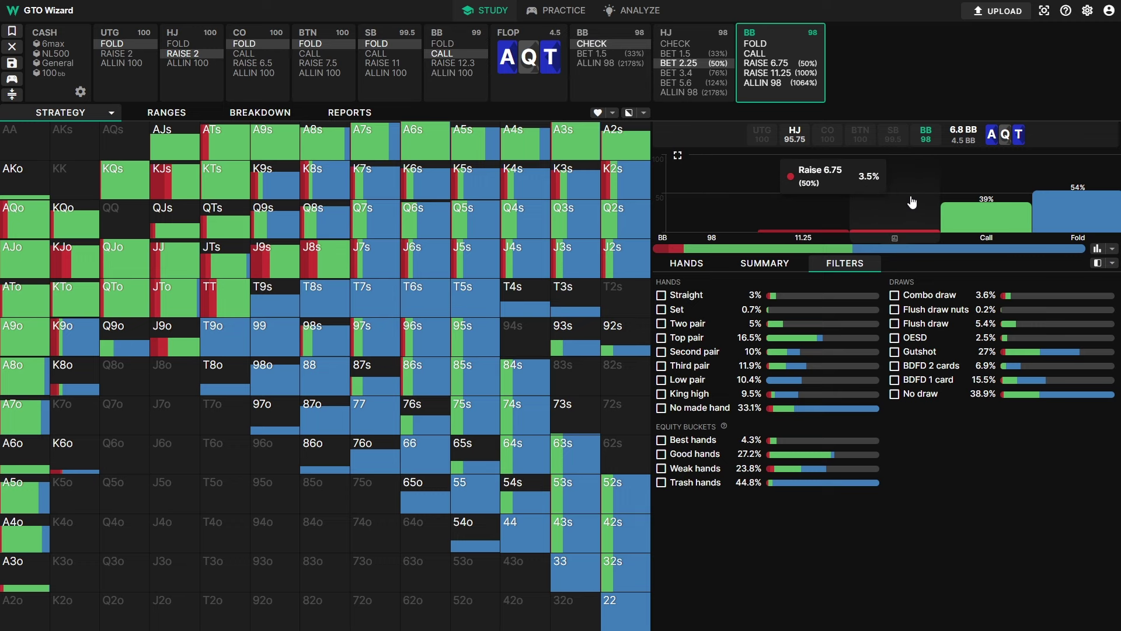
pyautogui.click(680, 155)
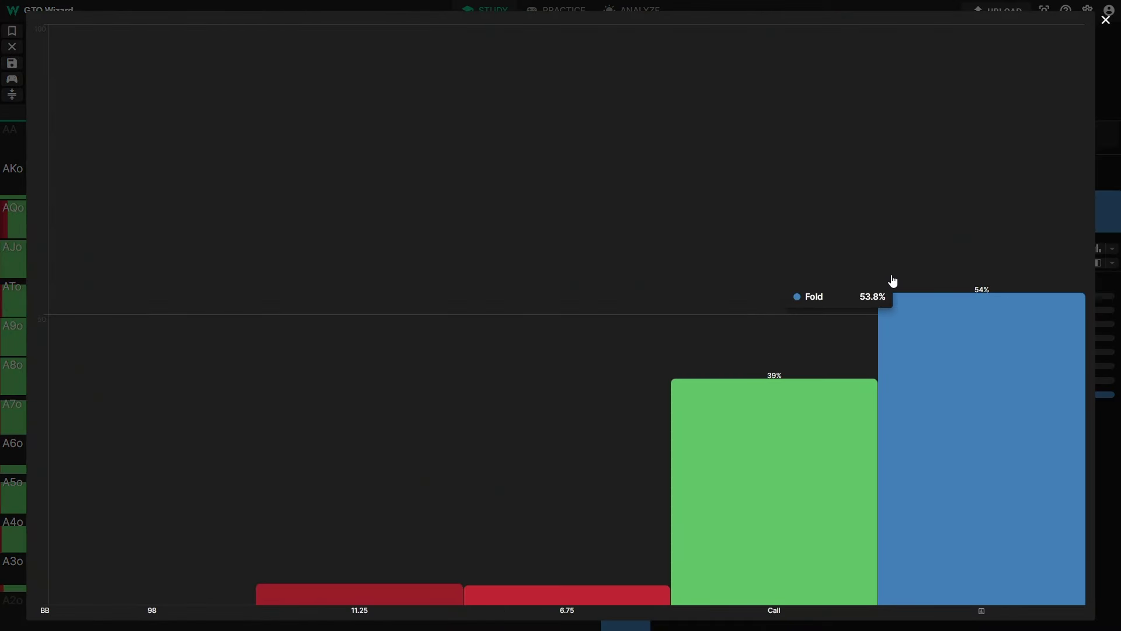
pyautogui.click(1105, 20)
pyautogui.press('s')
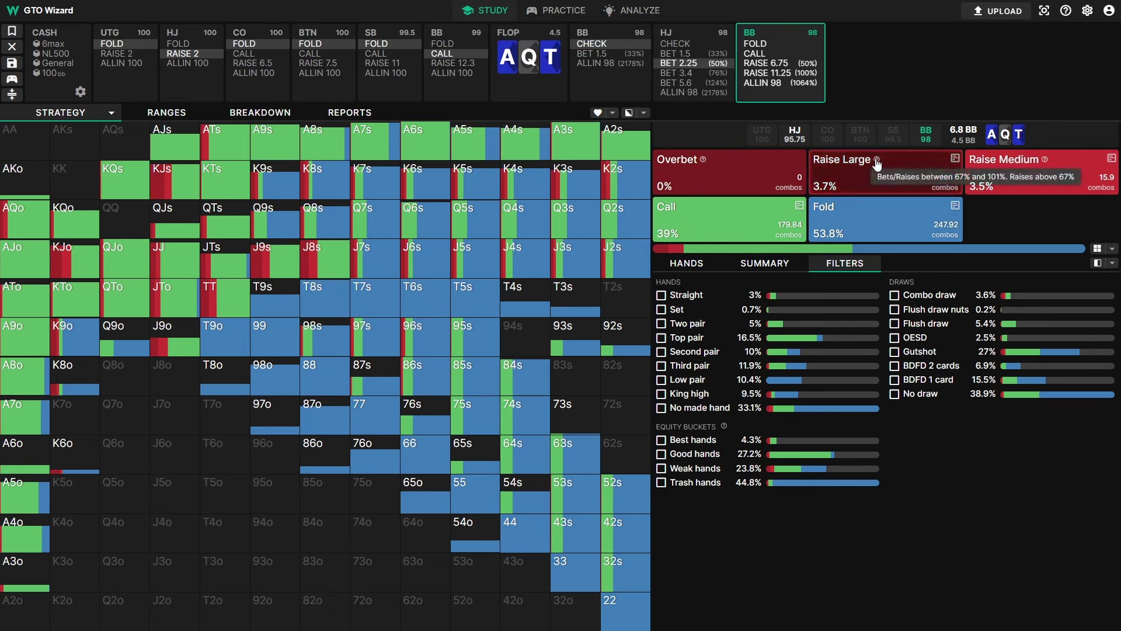
# Return to All bet sizes and toggle filter bars between Full and Range length.
pyautogui.press('s')
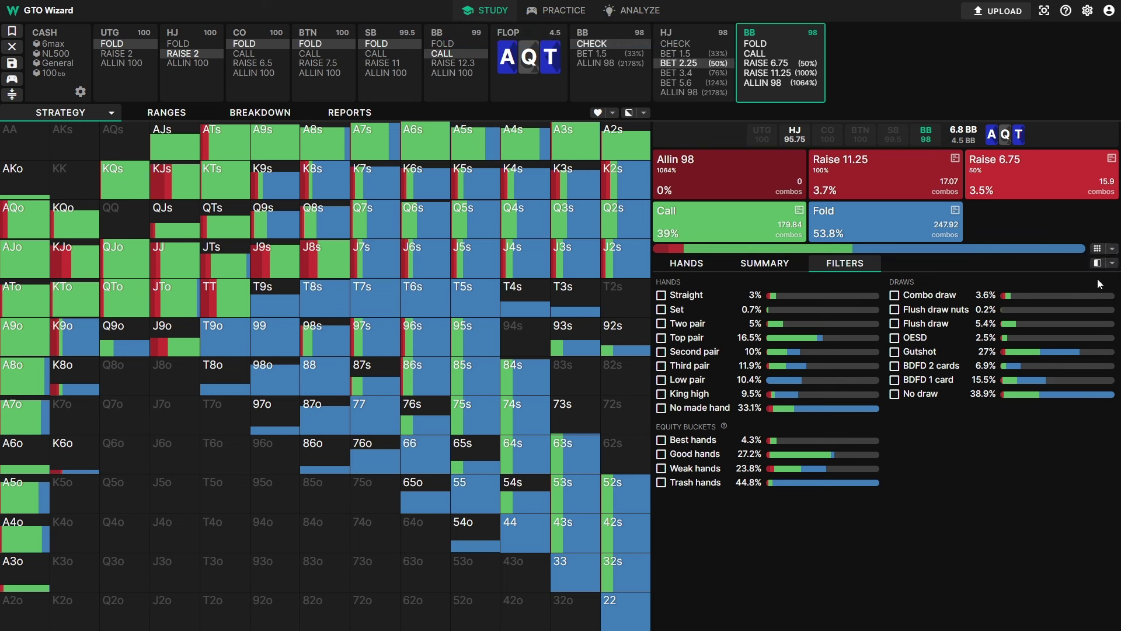
pyautogui.moveTo(1113, 264)
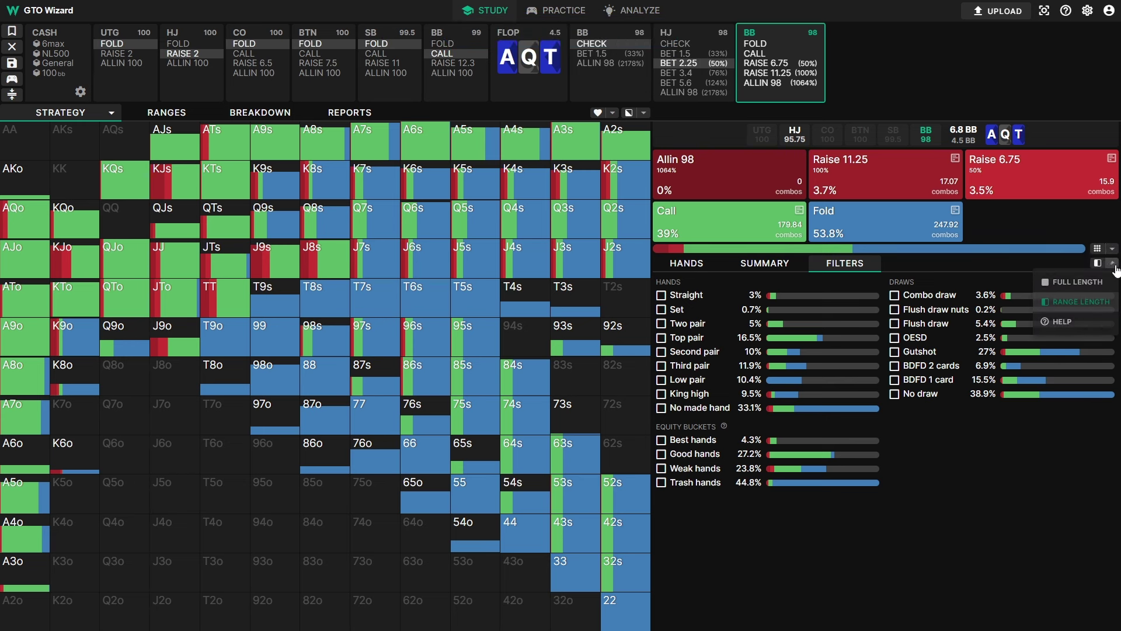
pyautogui.click(1094, 286)
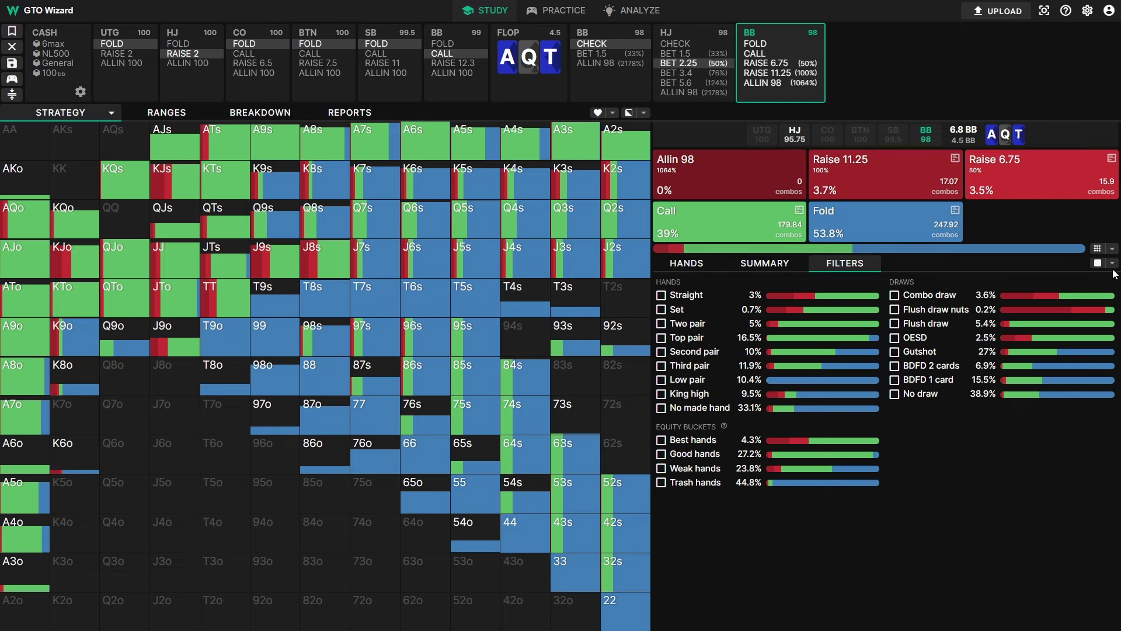
pyautogui.click(1112, 263)
pyautogui.click(1095, 303)
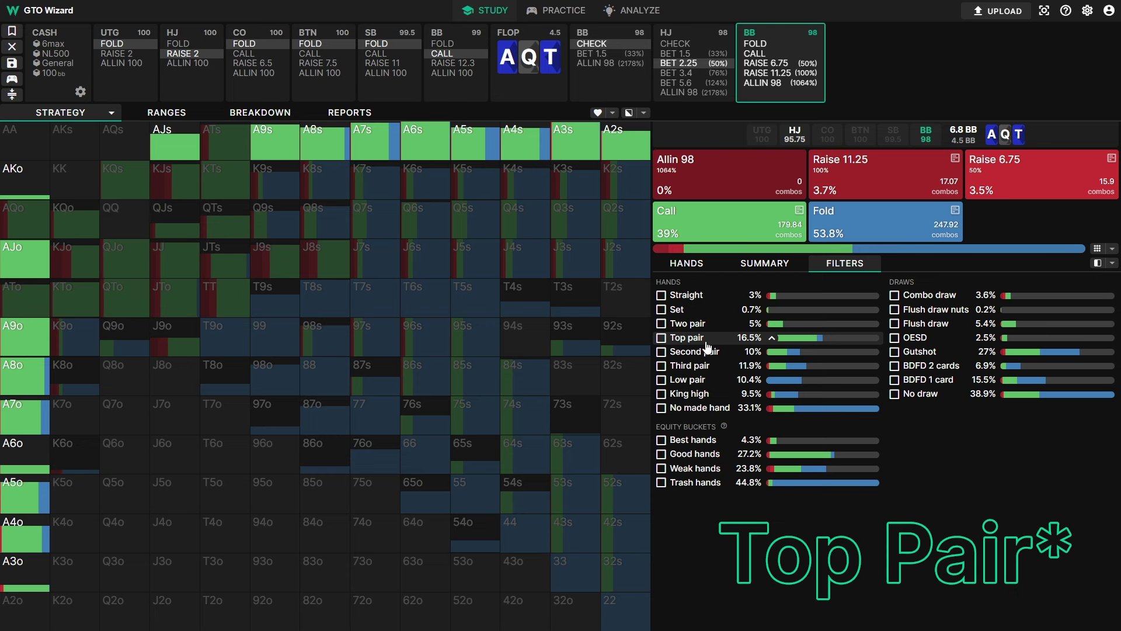
# Circle the Top pair 16.5% value, then show bet sizes in big blinds only.
pyautogui.press('b')
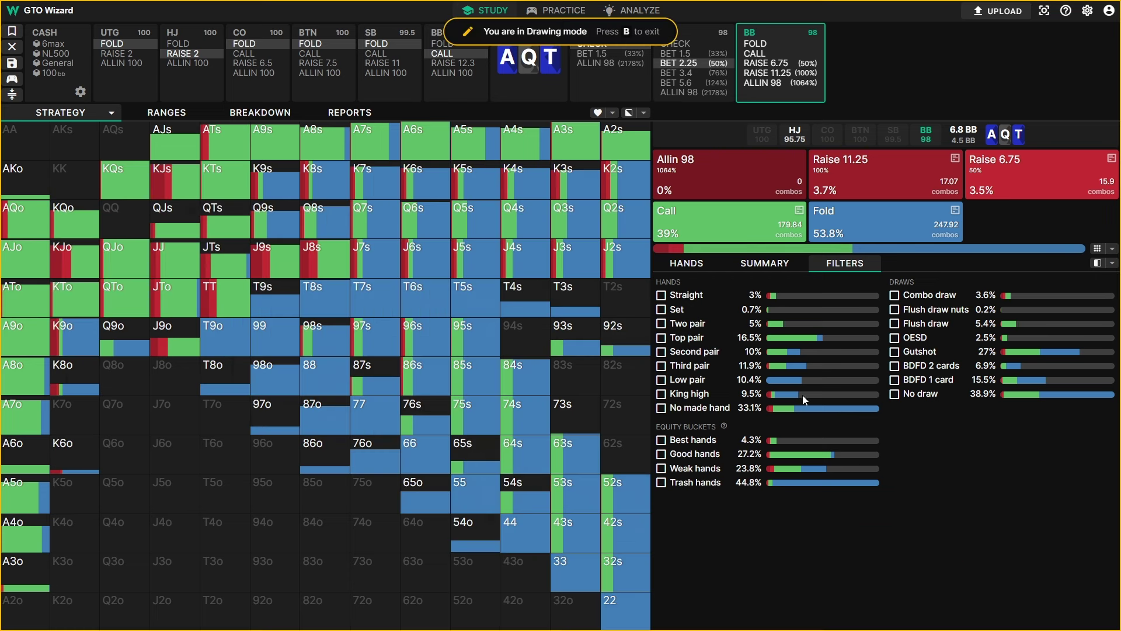
pyautogui.moveTo(803, 333)
pyautogui.mouseDown()
pyautogui.moveTo(734, 332)
pyautogui.moveTo(858, 351)
pyautogui.moveTo(731, 306)
pyautogui.moveTo(766, 300)
pyautogui.mouseUp()
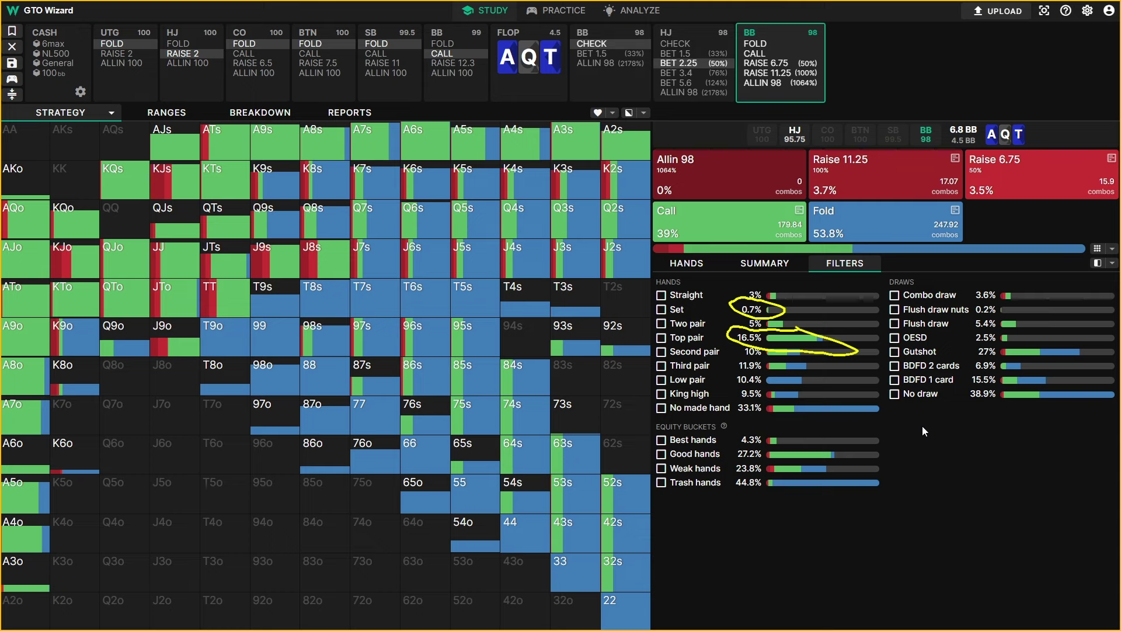
pyautogui.press('Escape')
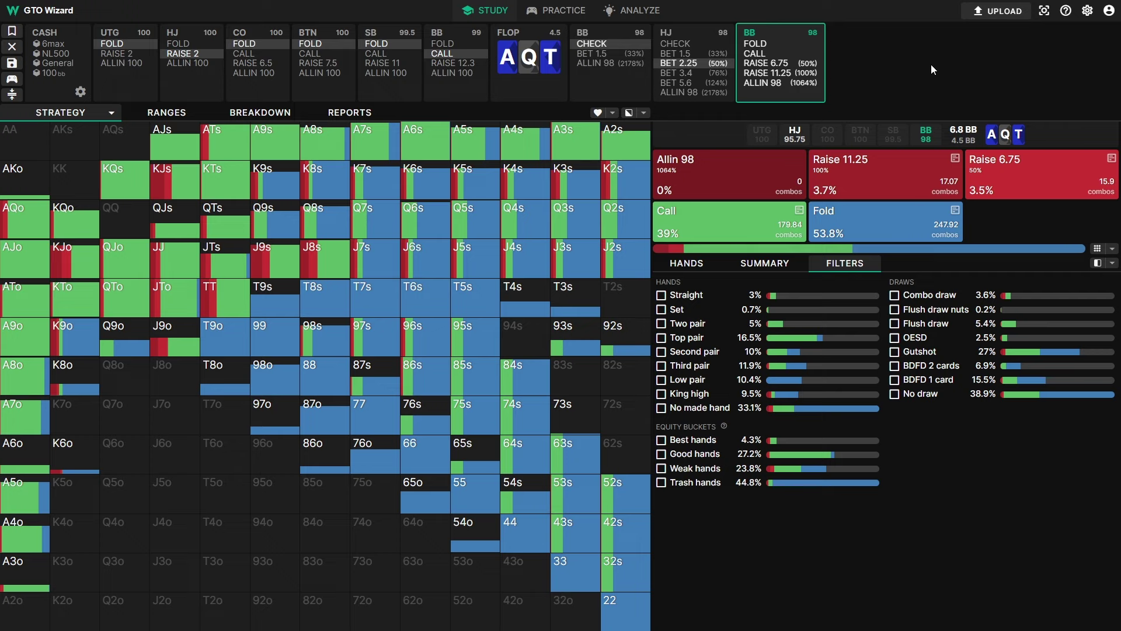
pyautogui.press('space')
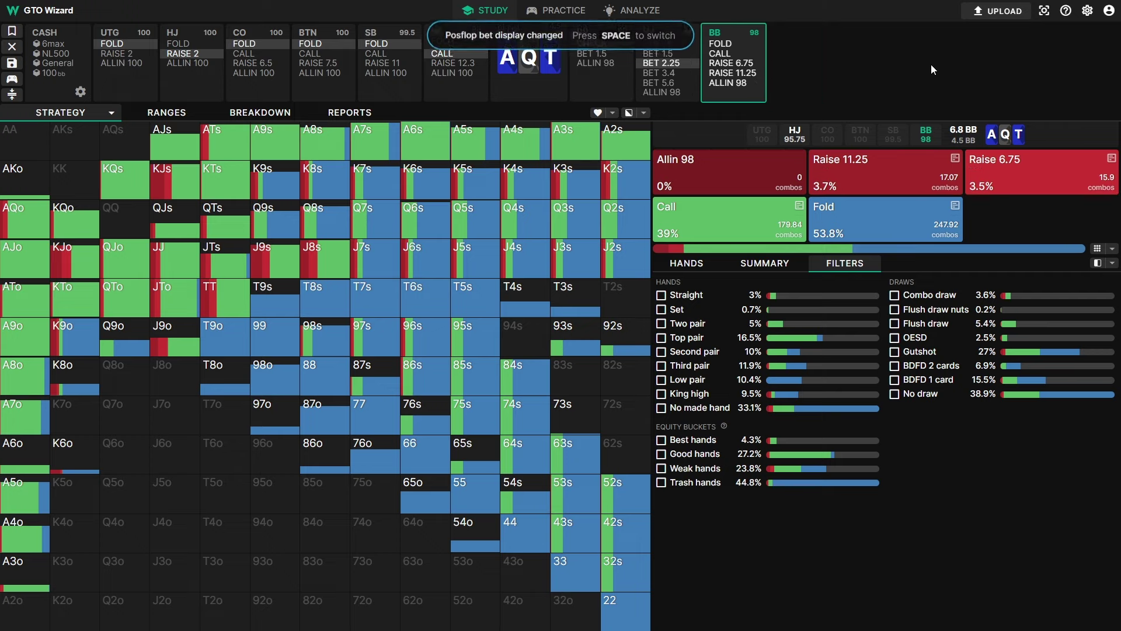
# Cycle bet display to BB + pot %, then confirm it under Settings > Other.
pyautogui.press('space')
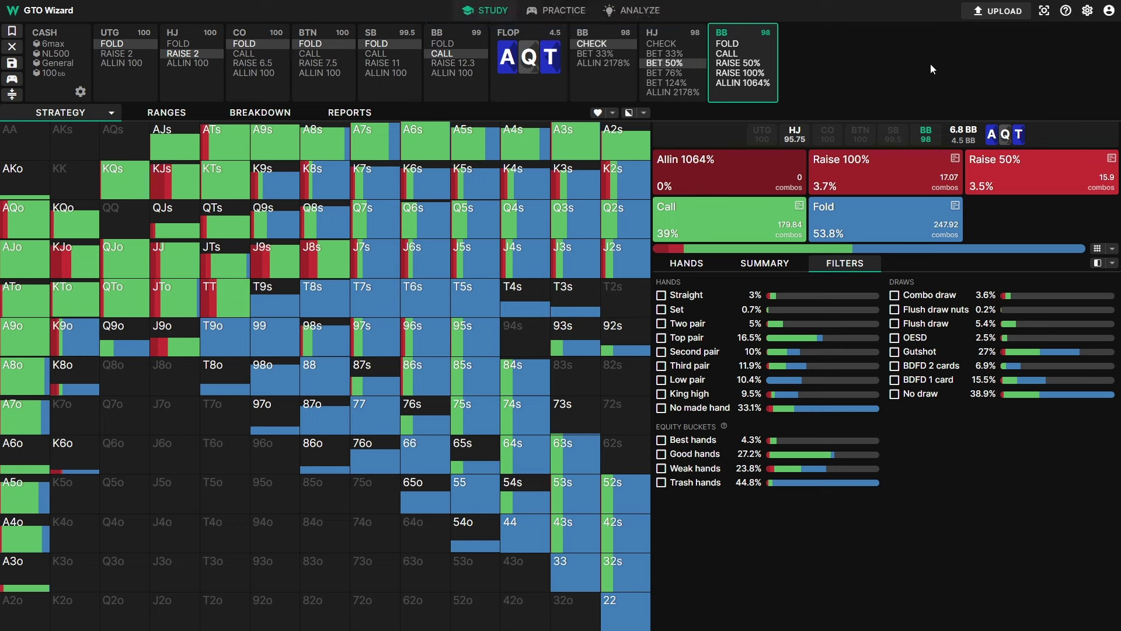
pyautogui.press('space')
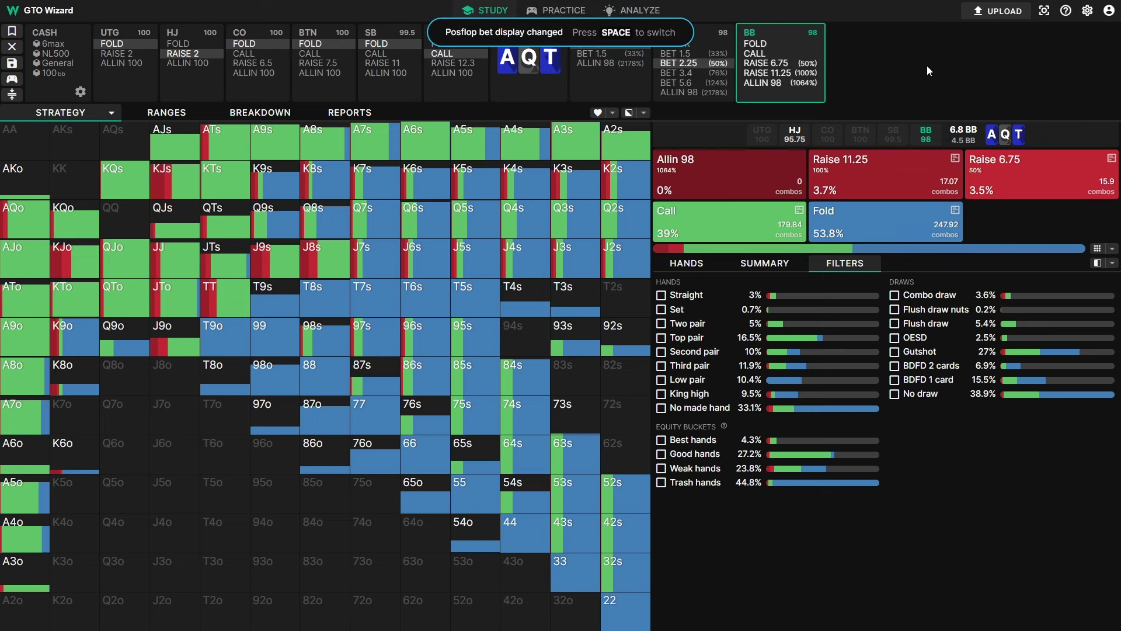
pyautogui.click(1088, 12)
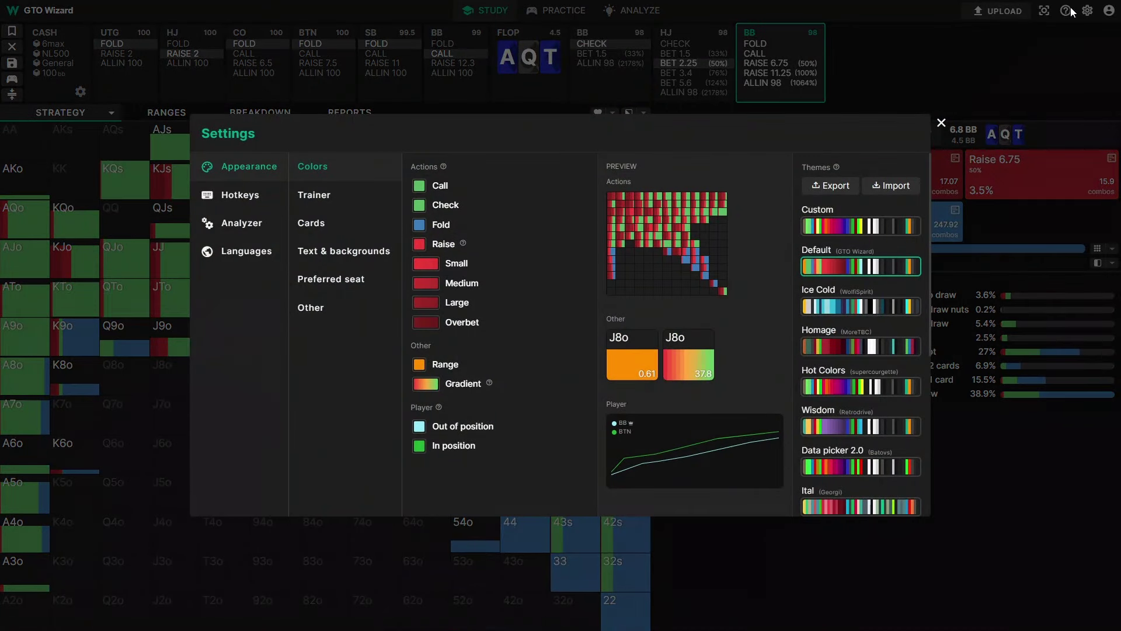
pyautogui.click(324, 310)
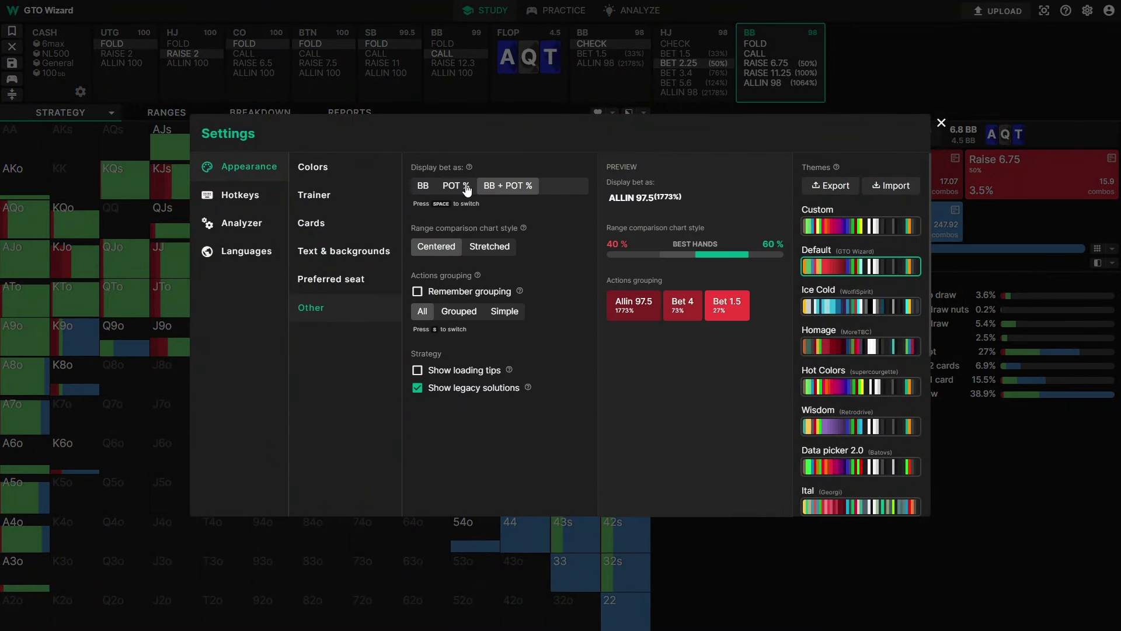
pyautogui.click(942, 122)
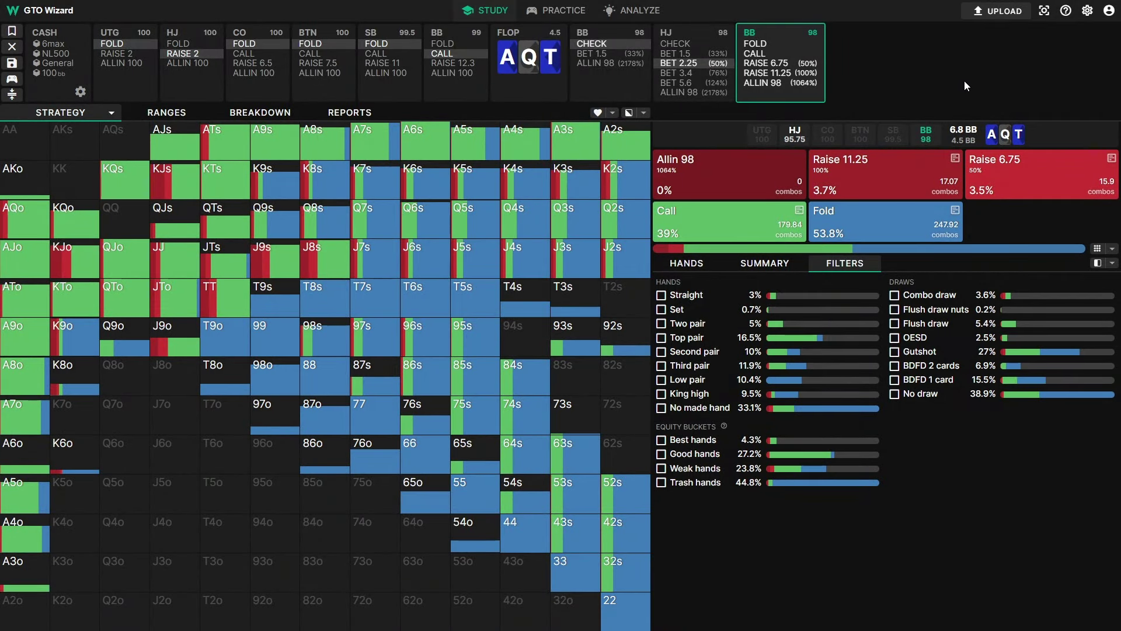